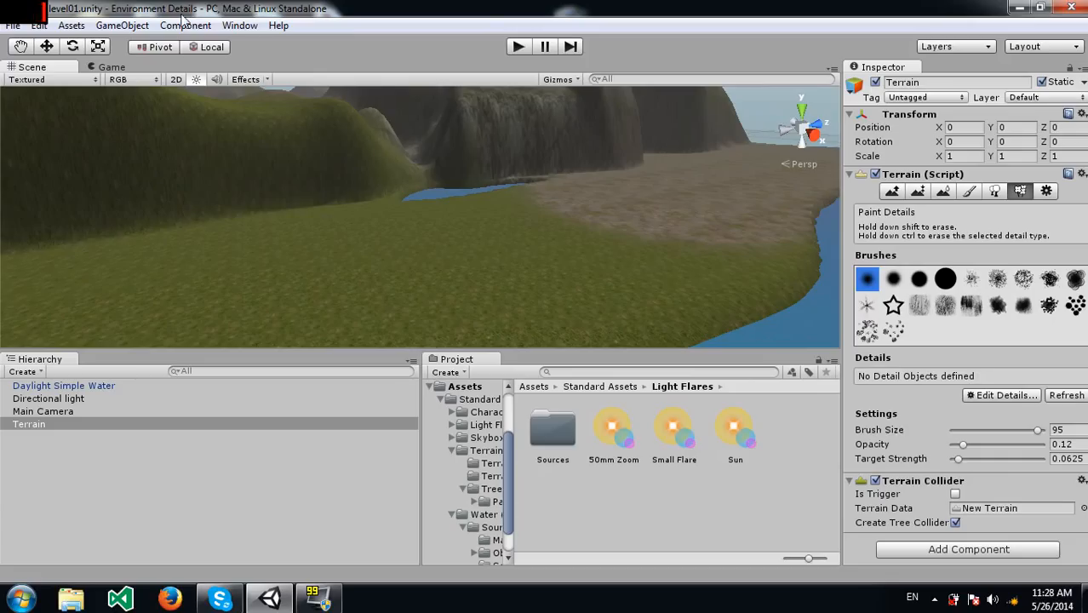
Step: Create an additional Terrain object in the scene and look over its surface
mouse_move(396, 234)
alt+mouse_down()
mouse_move(494, 170)
mouse_move(442, 182)
mouse_move(425, 171)
mouse_move(407, 183)
mouse_move(416, 183)
alt+mouse_up()
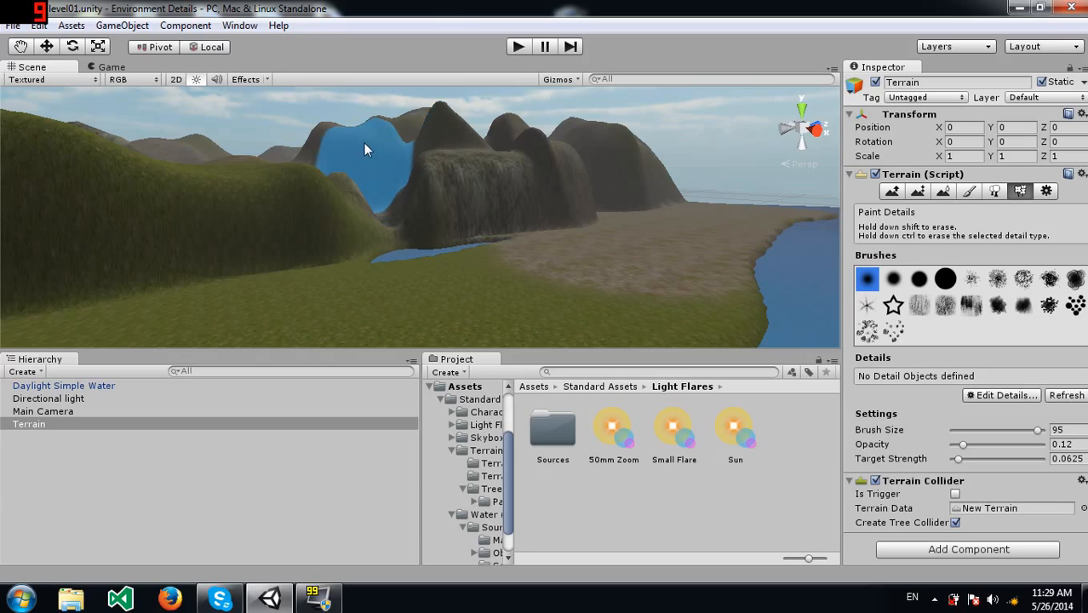
click(122, 25)
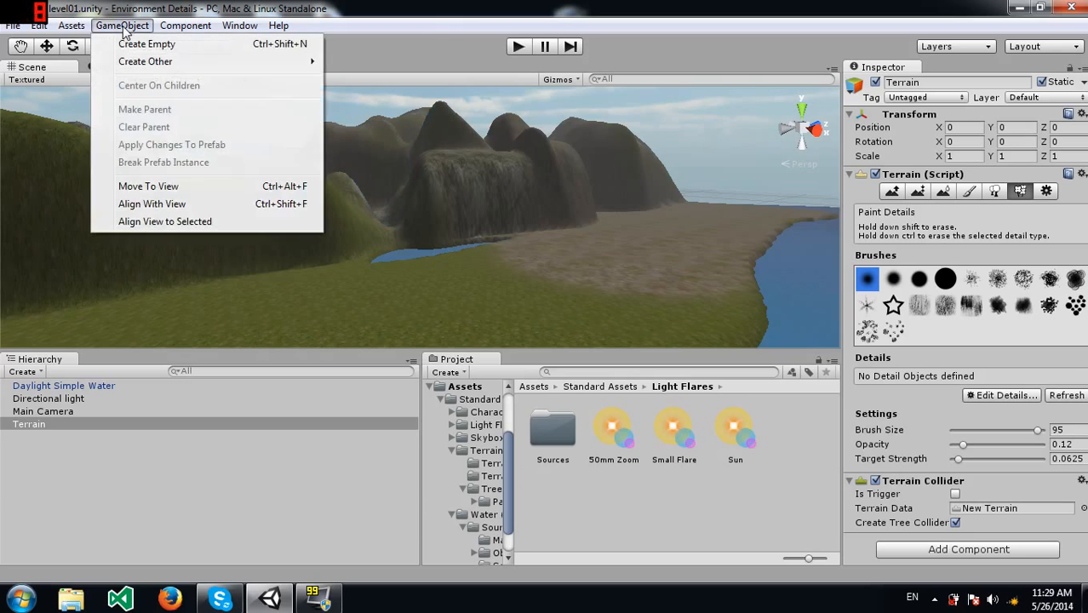
mouse_move(226, 61)
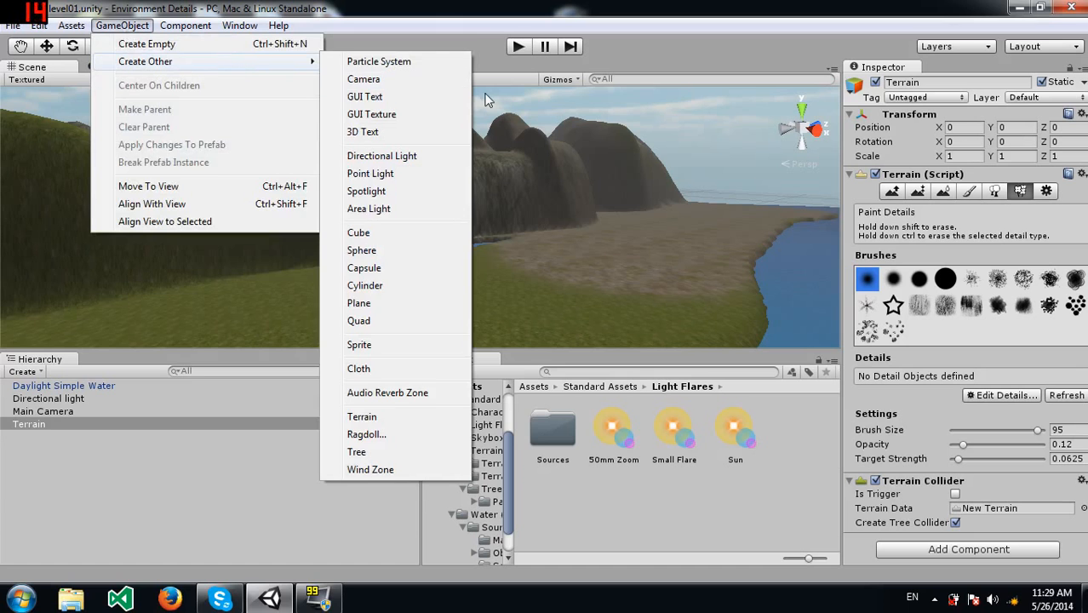
click(398, 416)
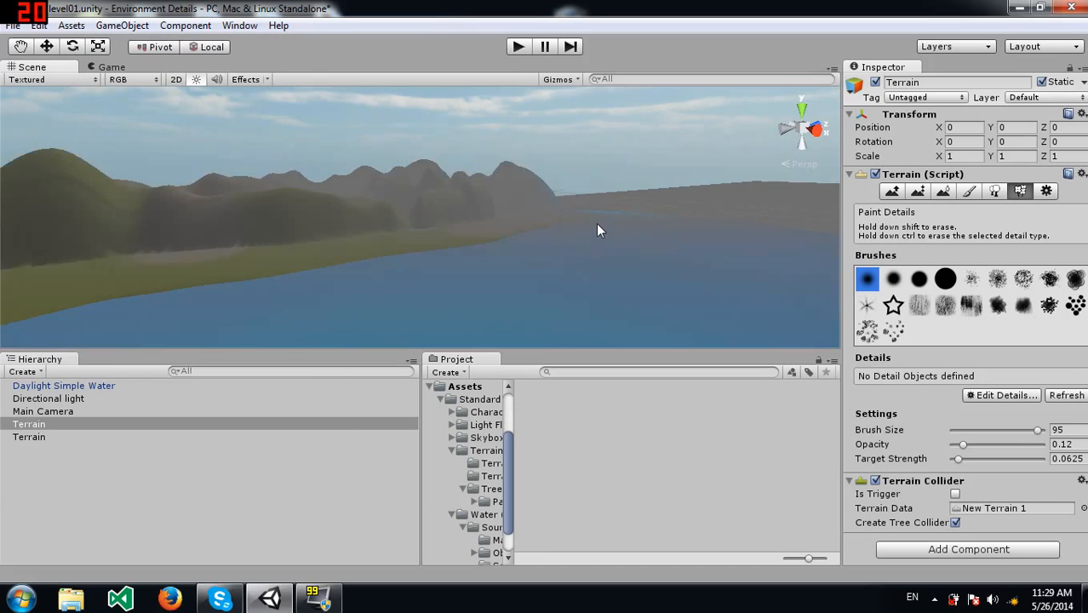
scroll(599, 230, down, 3)
right_drag(602, 236, 735, 252)
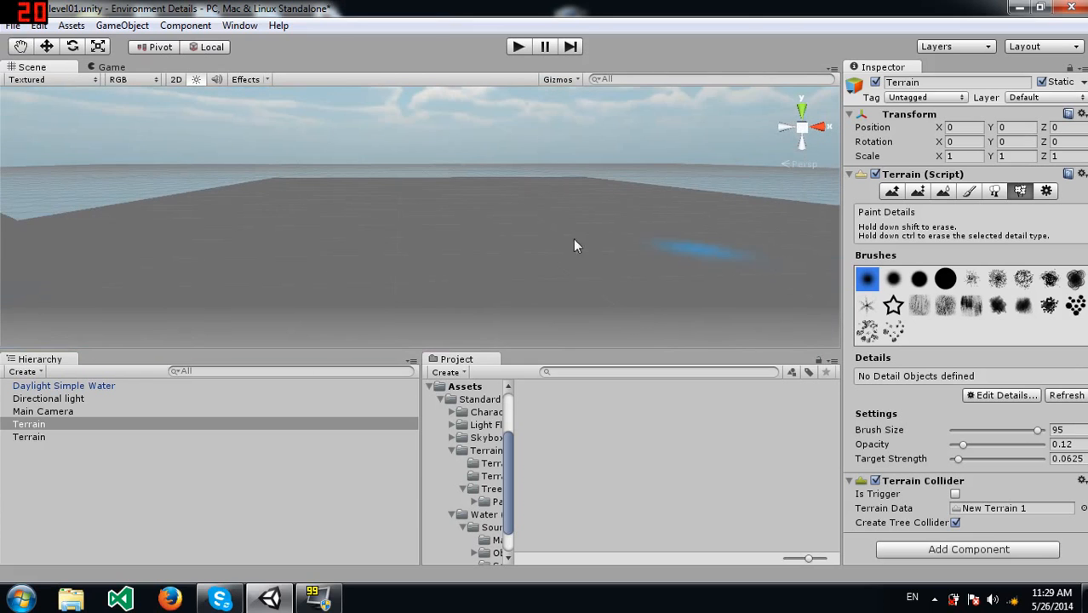
right_drag(614, 256, 532, 260)
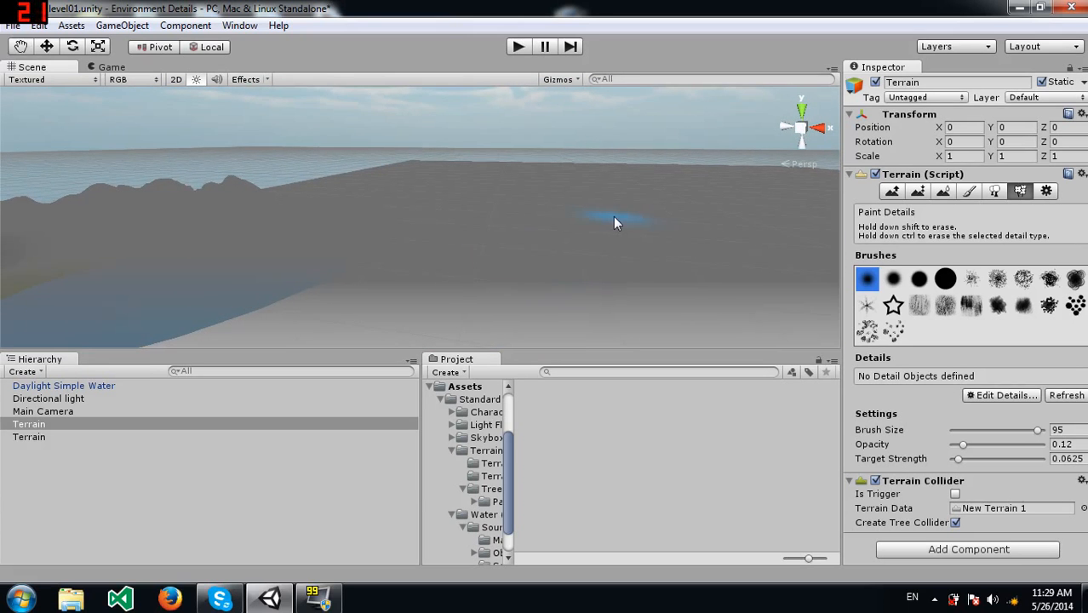
Step: Delete the newly added terrain, keeping the original sculpted one
click(41, 436)
click(40, 425)
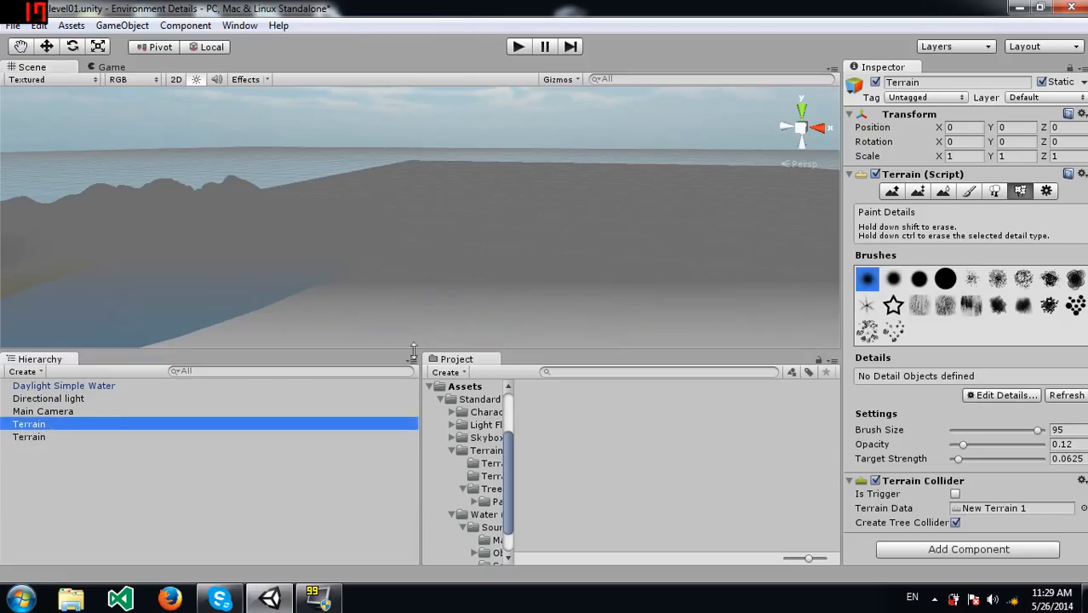
right_drag(514, 340, 571, 223)
key(Delete)
right_drag(503, 219, 143, 238)
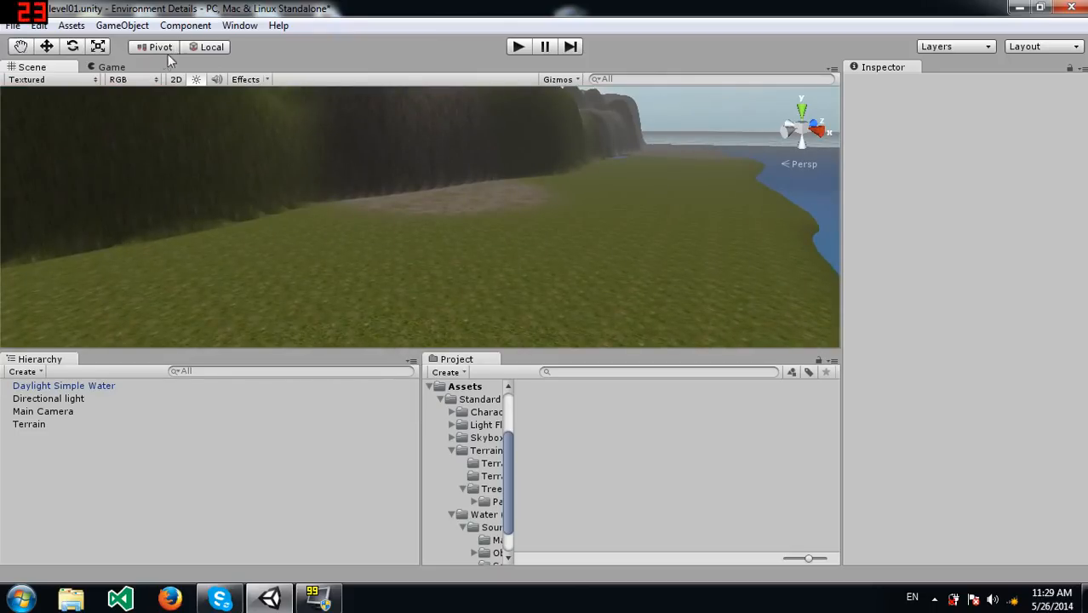
Step: Open the scene's render settings and view the materials available for the skybox
right_drag(594, 247, 554, 170)
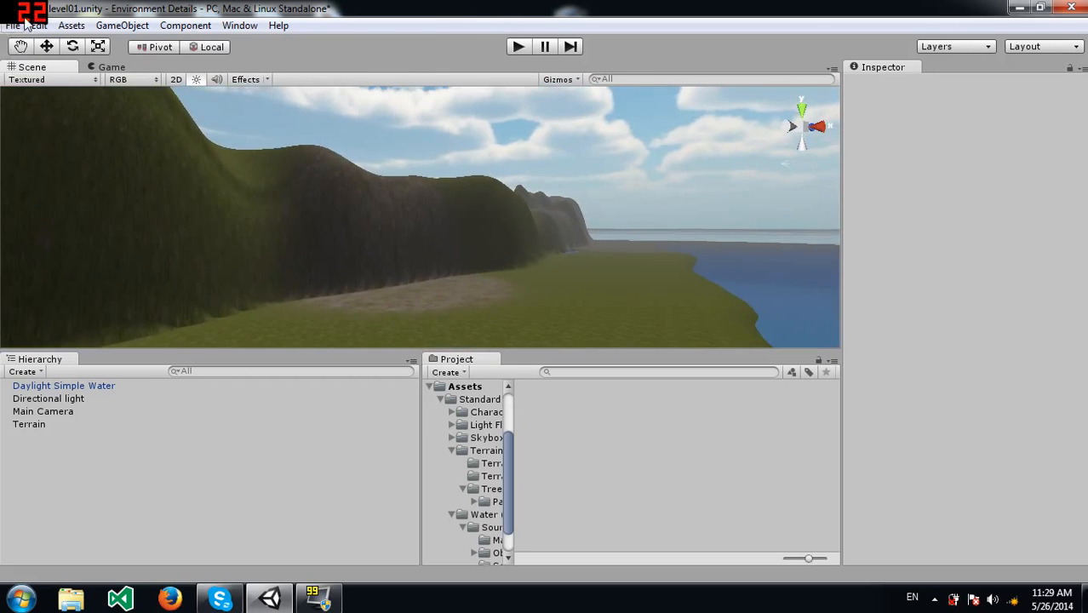
click(39, 26)
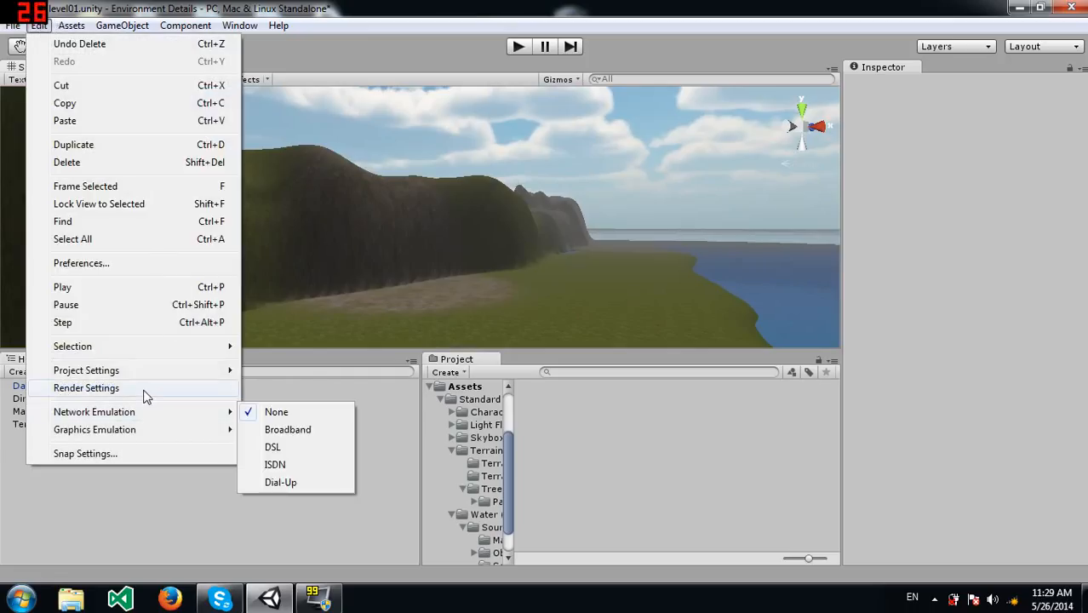
click(143, 390)
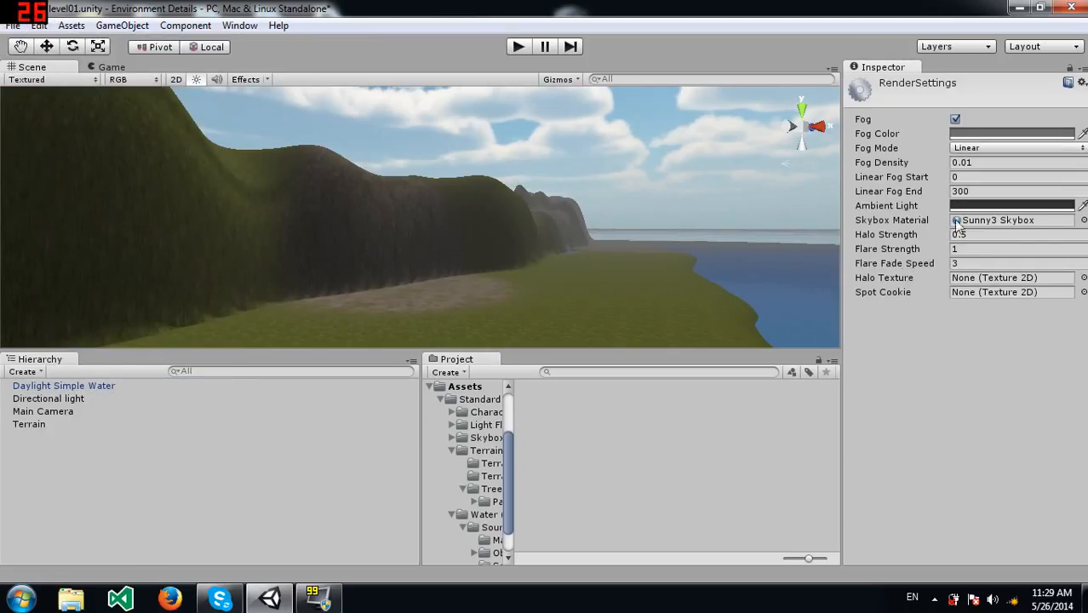
click(1084, 221)
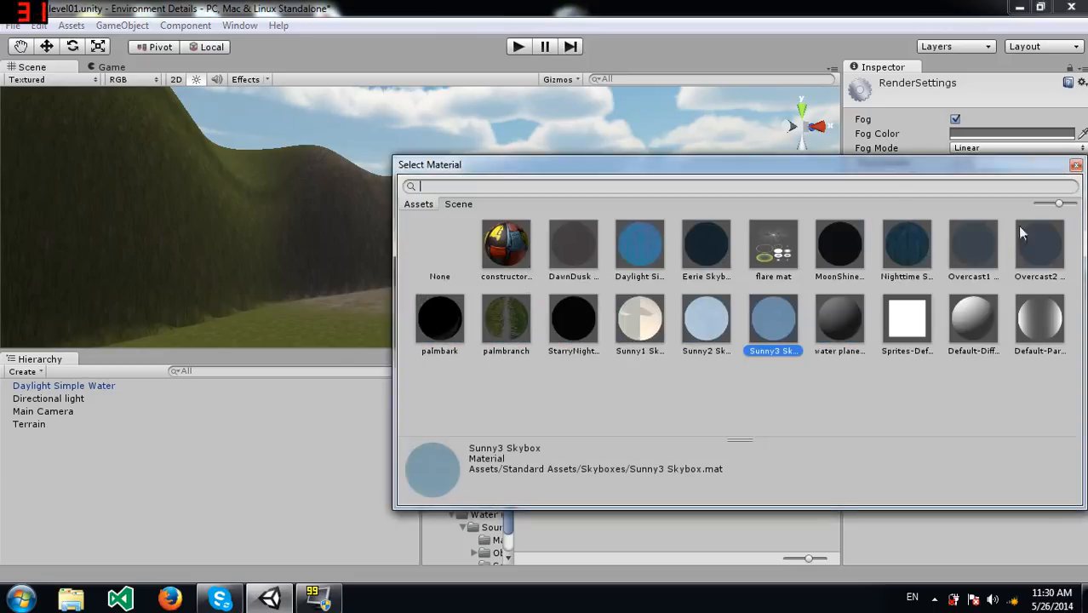
click(1077, 166)
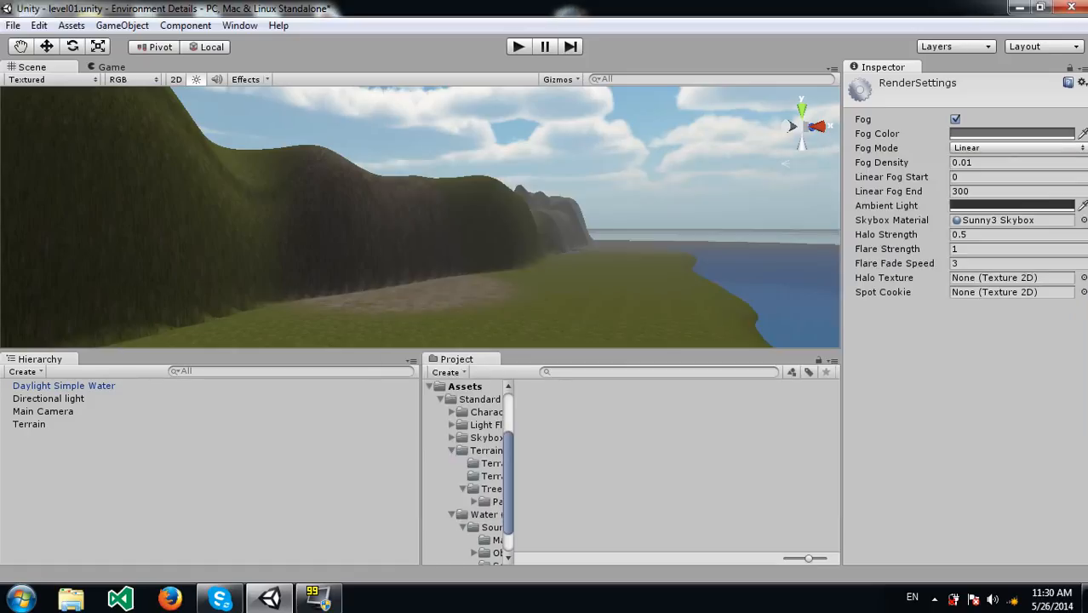
right_drag(445, 201, 400, 184)
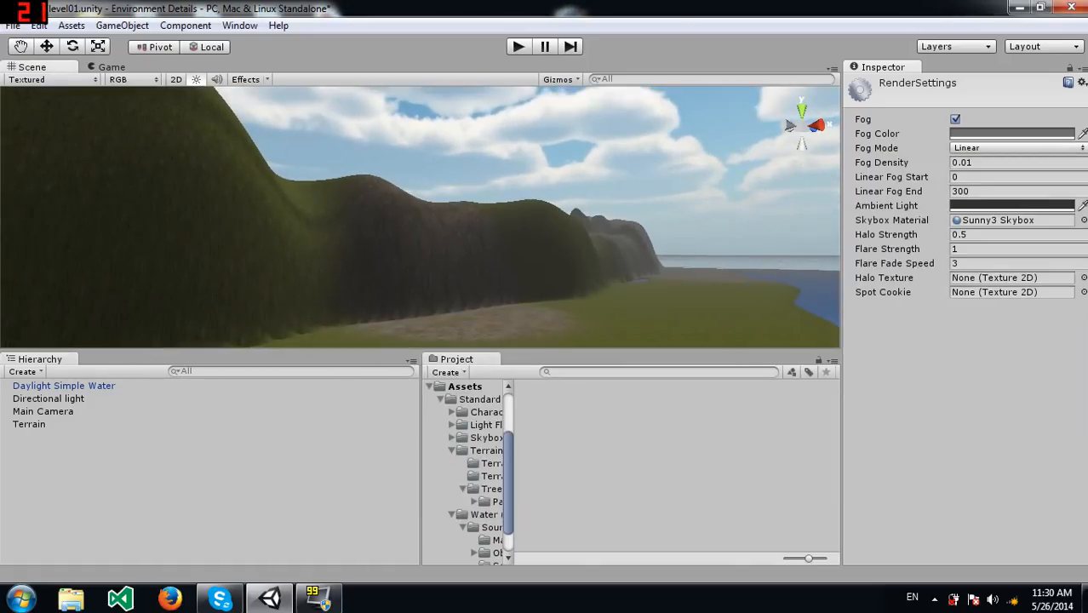
Step: Set the skybox material to MoonShine Skybox and check the night sky over the terrain
click(1084, 220)
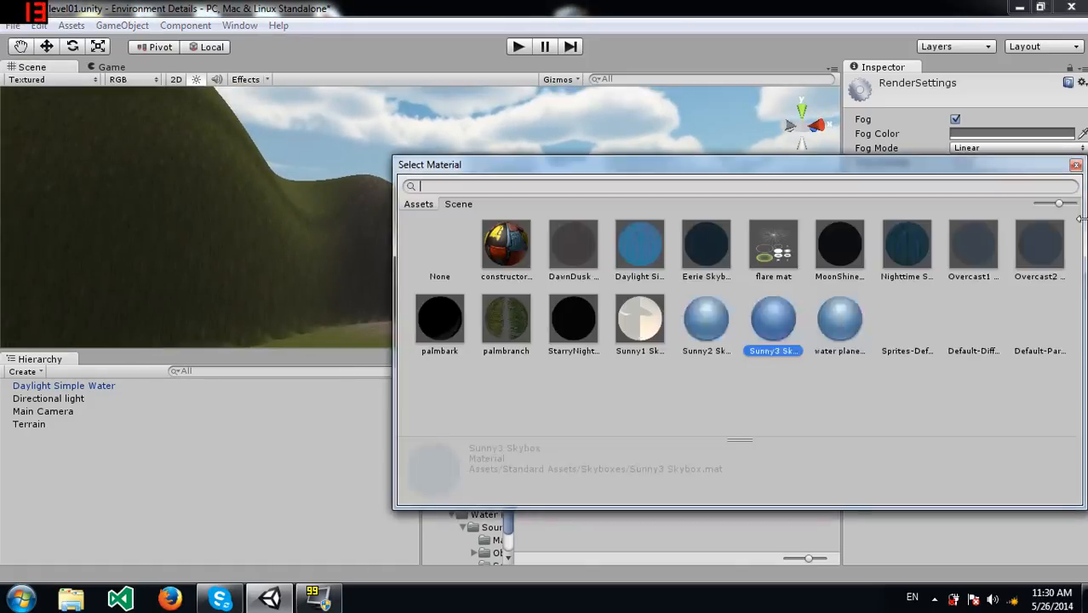
click(840, 247)
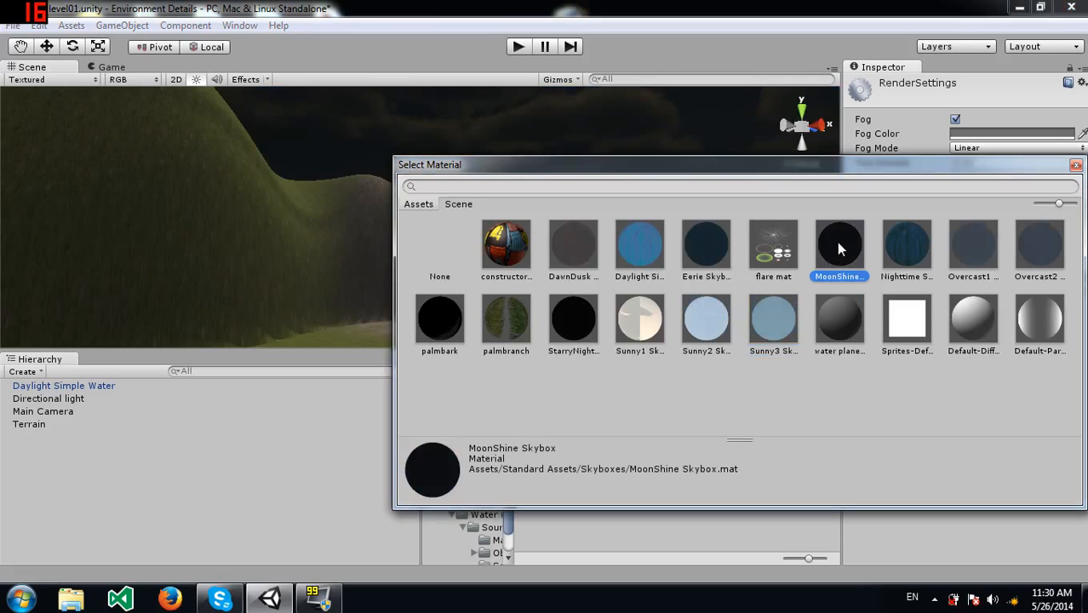
click(1076, 164)
right_drag(572, 261, 80, 257)
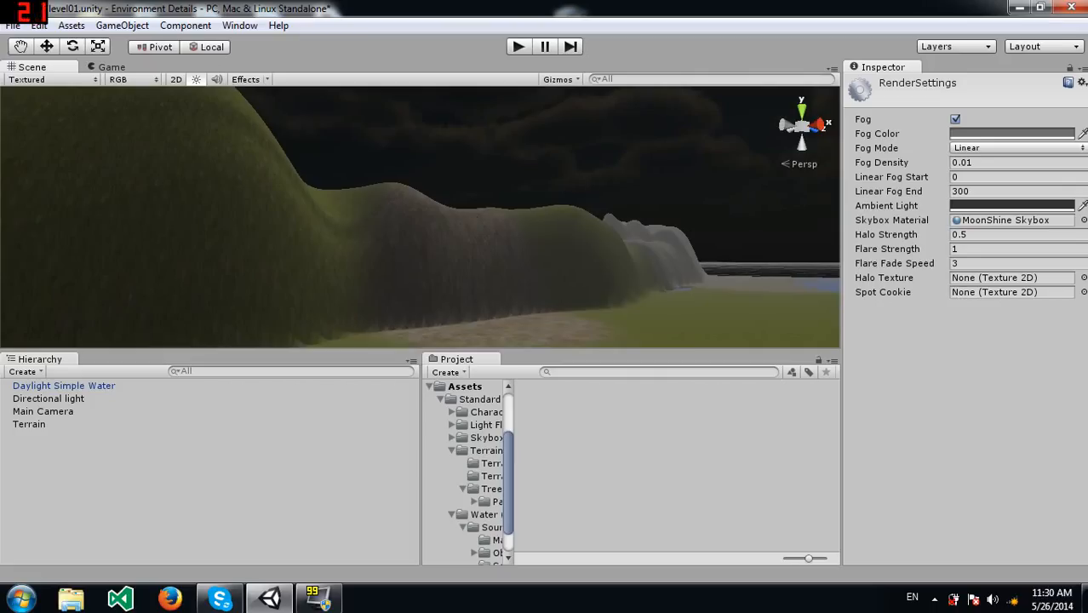
Step: Set the skybox material to Sunny3 Skybox and look over the landscape
click(1084, 221)
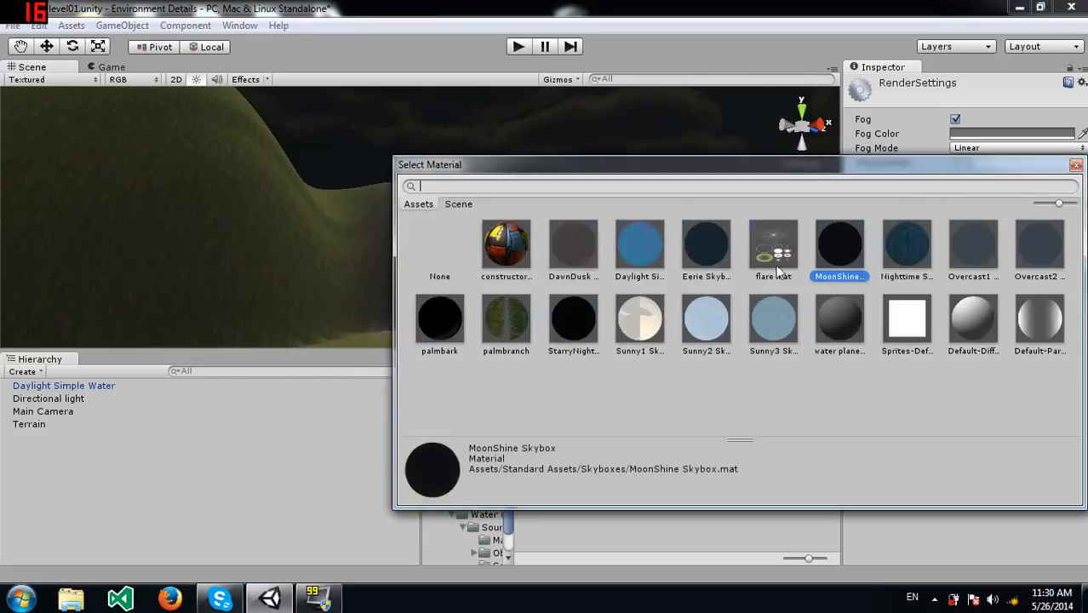
click(785, 317)
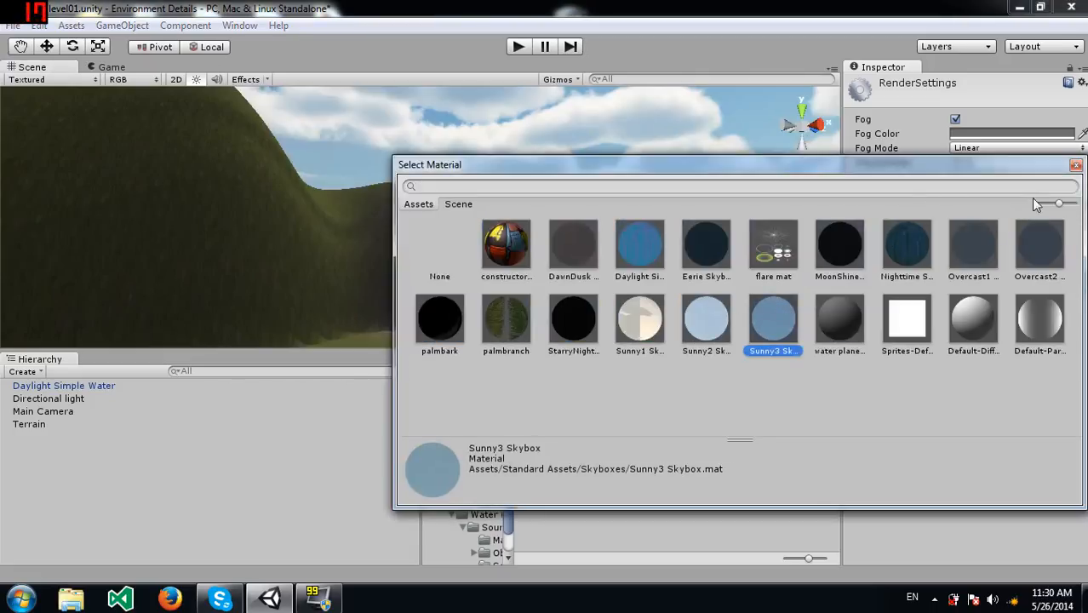
click(1077, 167)
right_drag(525, 211, 467, 318)
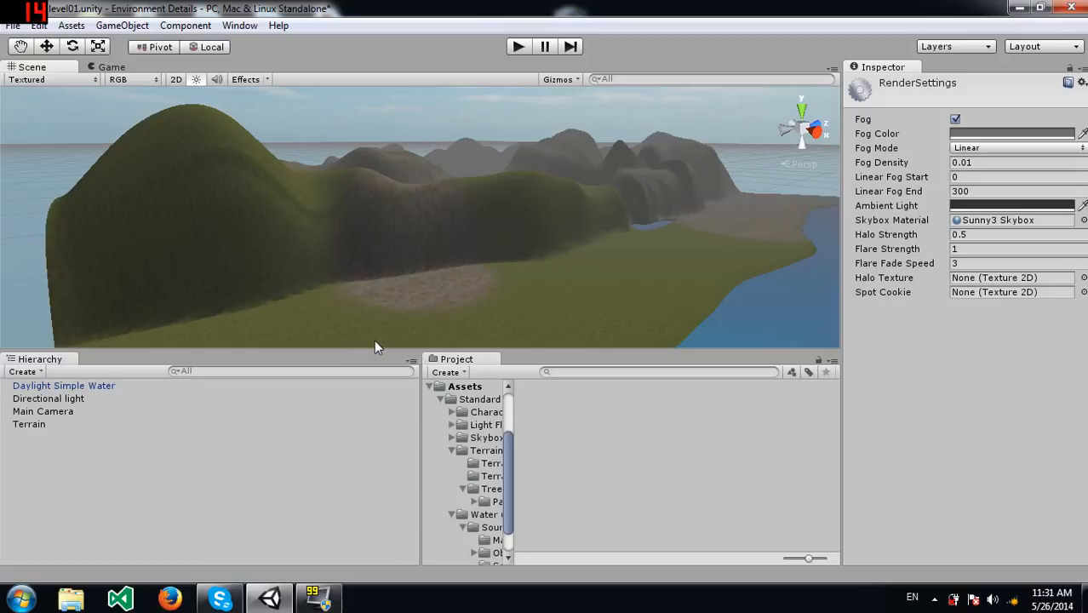
mouse_move(470, 193)
right_down()
mouse_move(571, 232)
mouse_move(583, 221)
mouse_move(544, 191)
mouse_move(512, 205)
mouse_move(448, 186)
mouse_move(475, 204)
right_up()
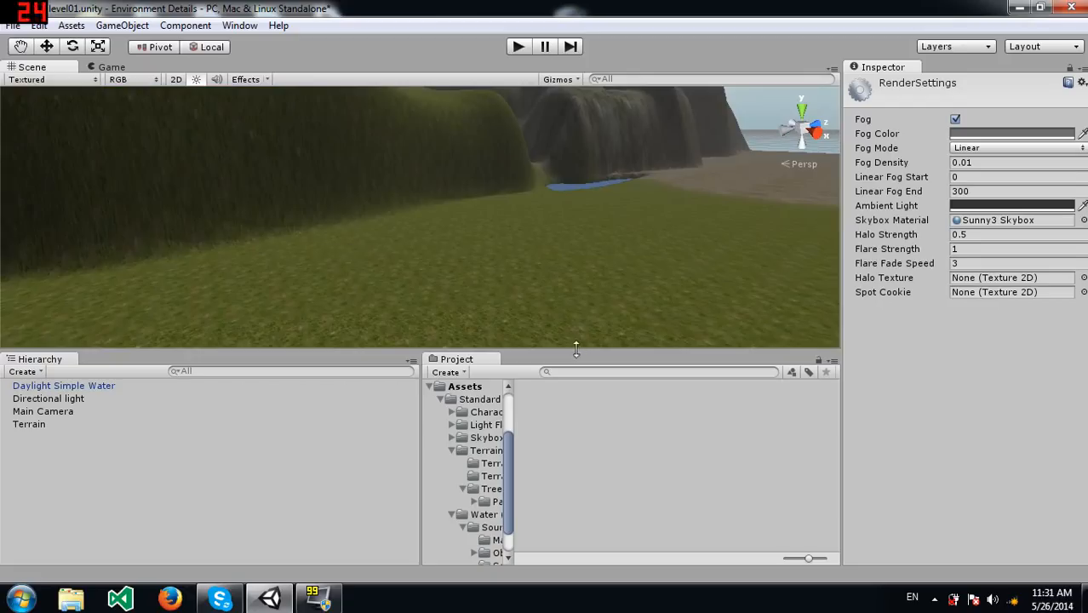
Step: Open the Standard Assets folder and view the list of asset packages available for import
click(483, 399)
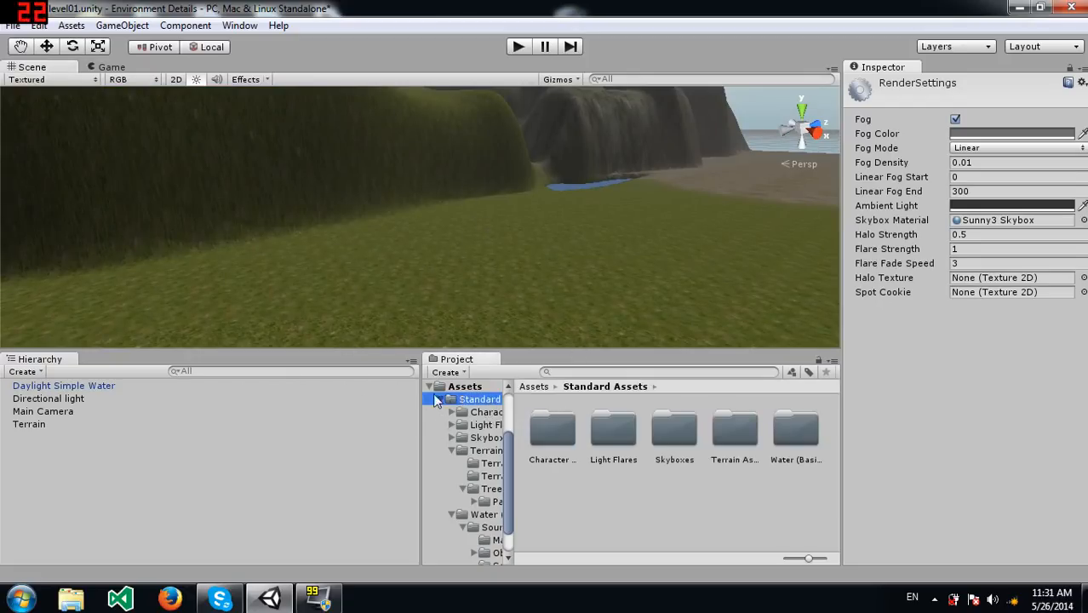
click(578, 480)
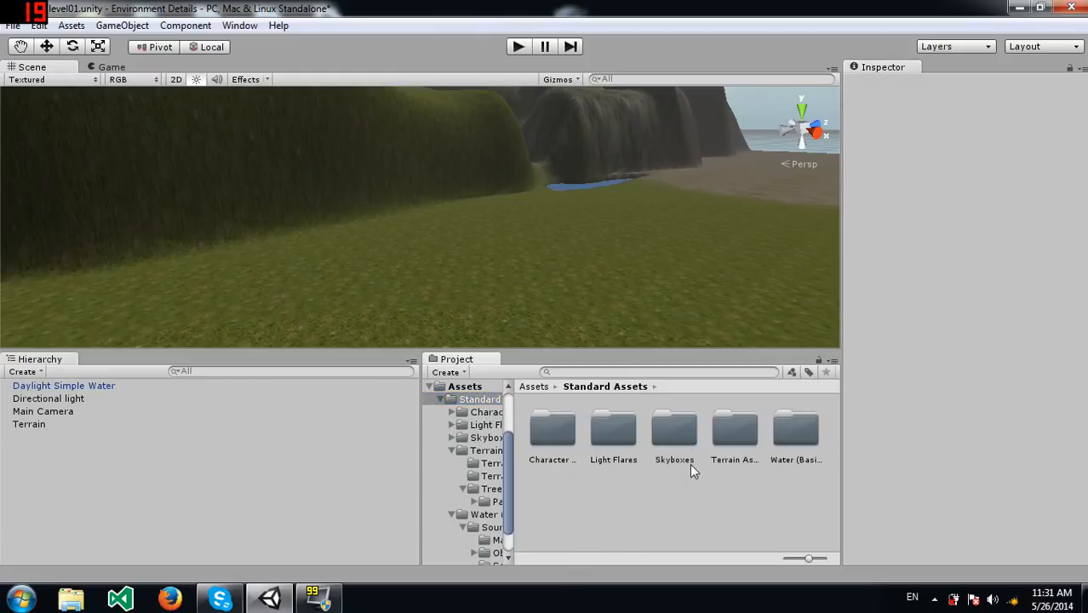
click(736, 431)
click(556, 431)
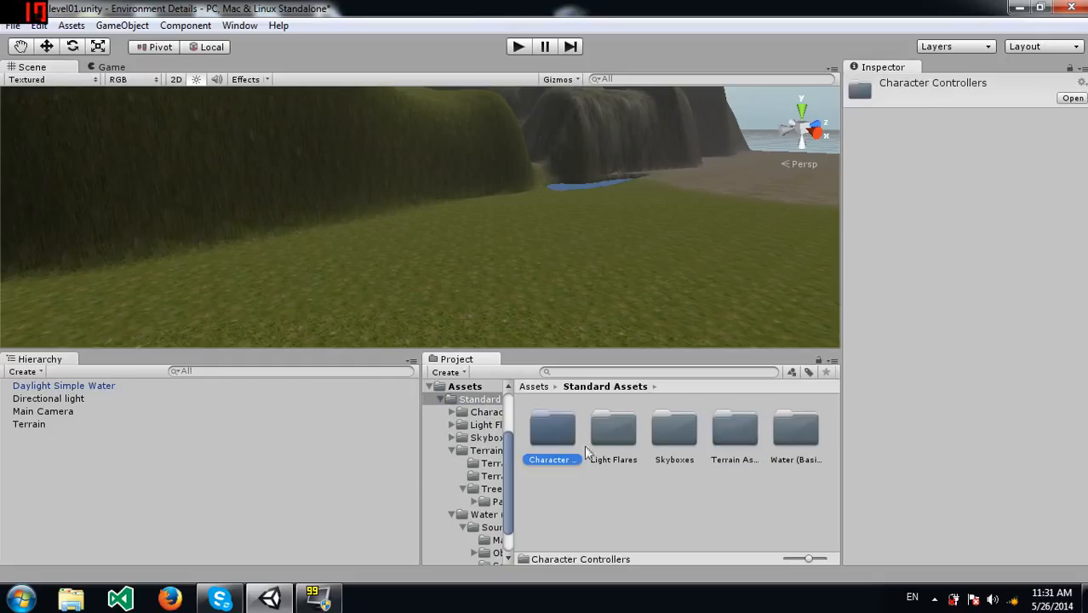
right_click(633, 492)
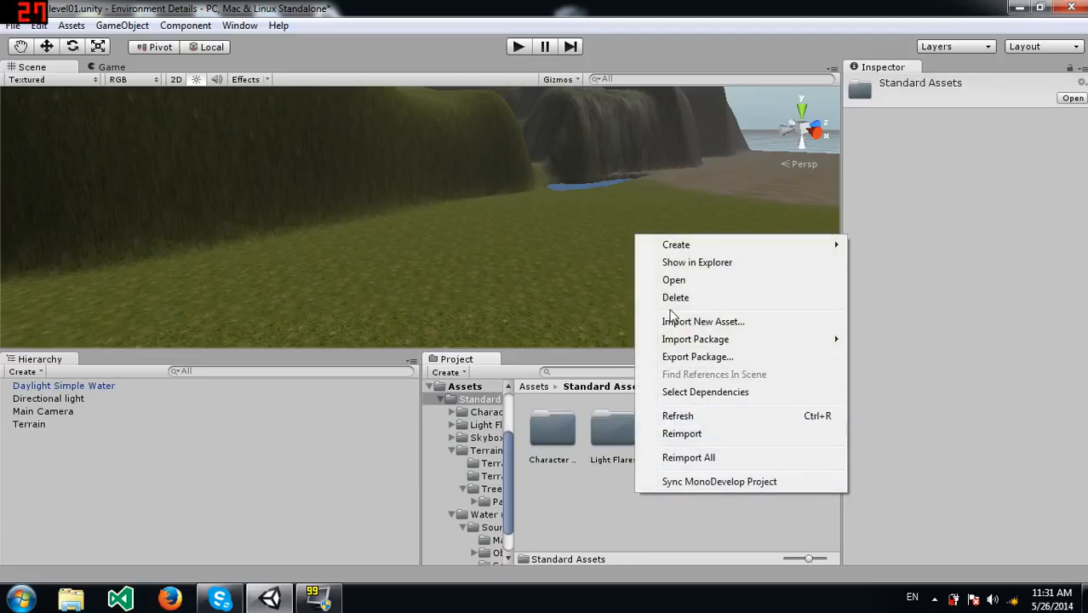
mouse_move(760, 344)
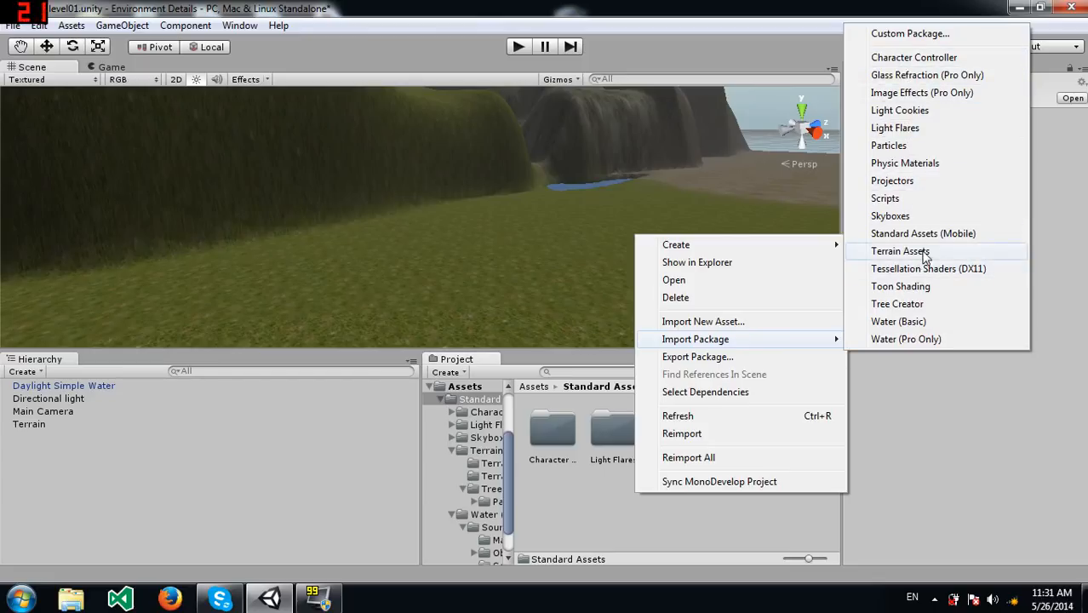
click(558, 498)
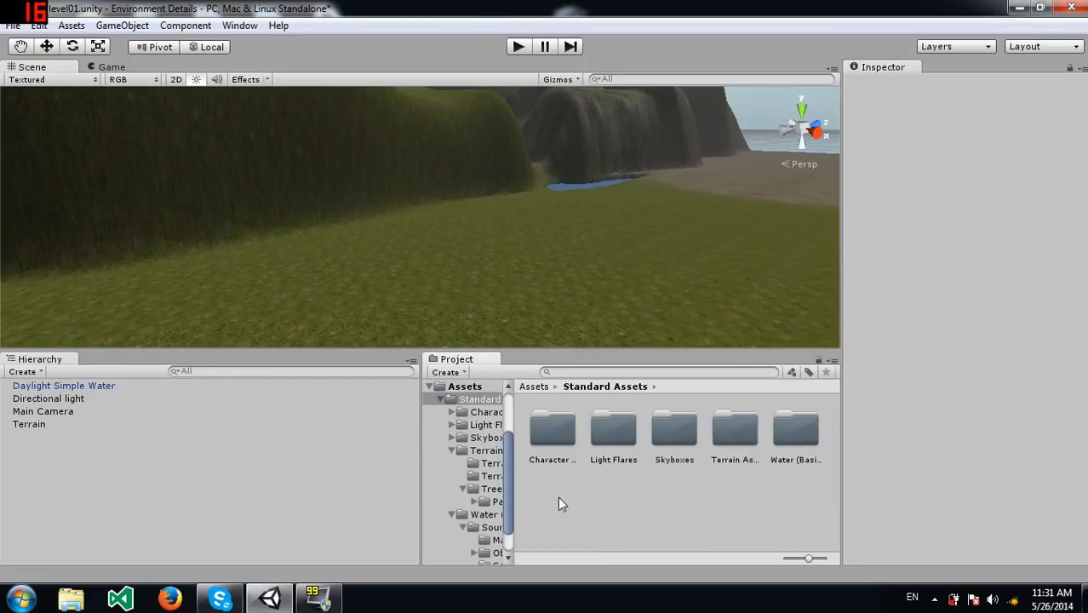
Step: Browse the Palm, Terrain Textures and Terrain Grass folders inside Terrain Assets
double_click(737, 428)
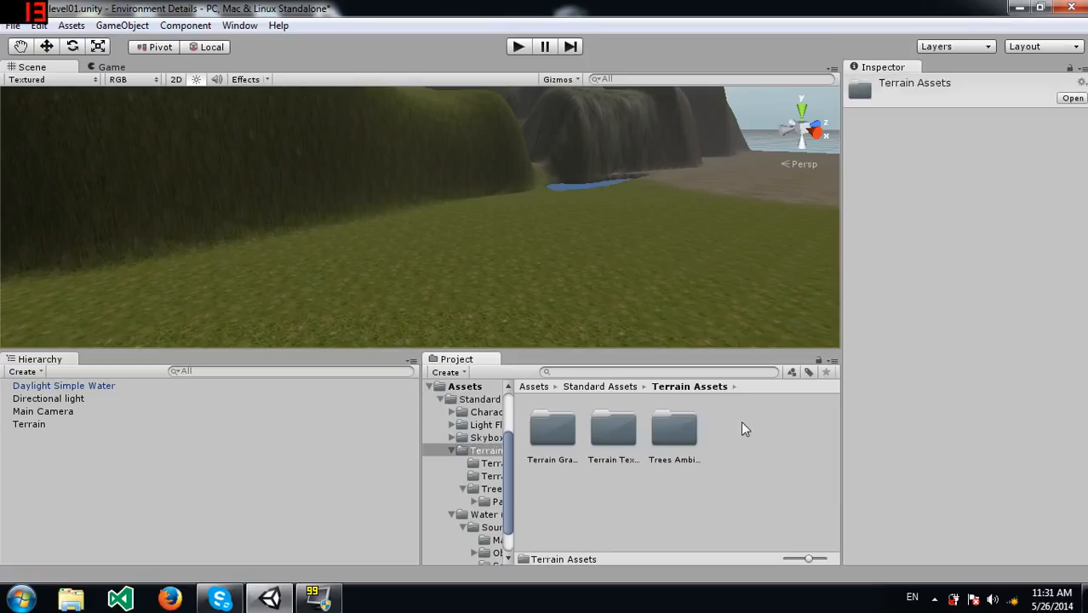
double_click(668, 430)
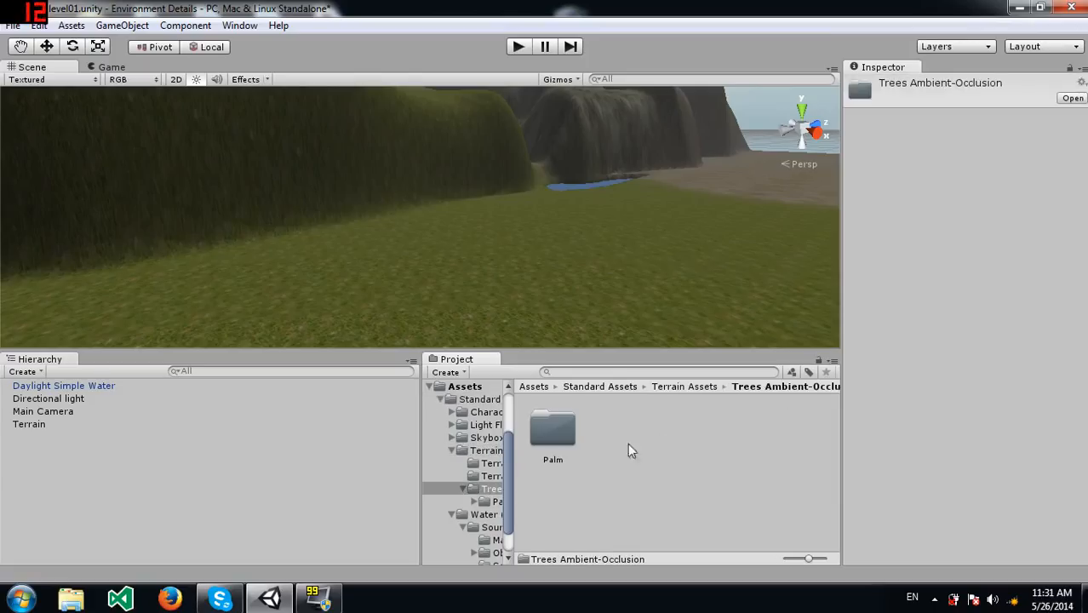
double_click(555, 432)
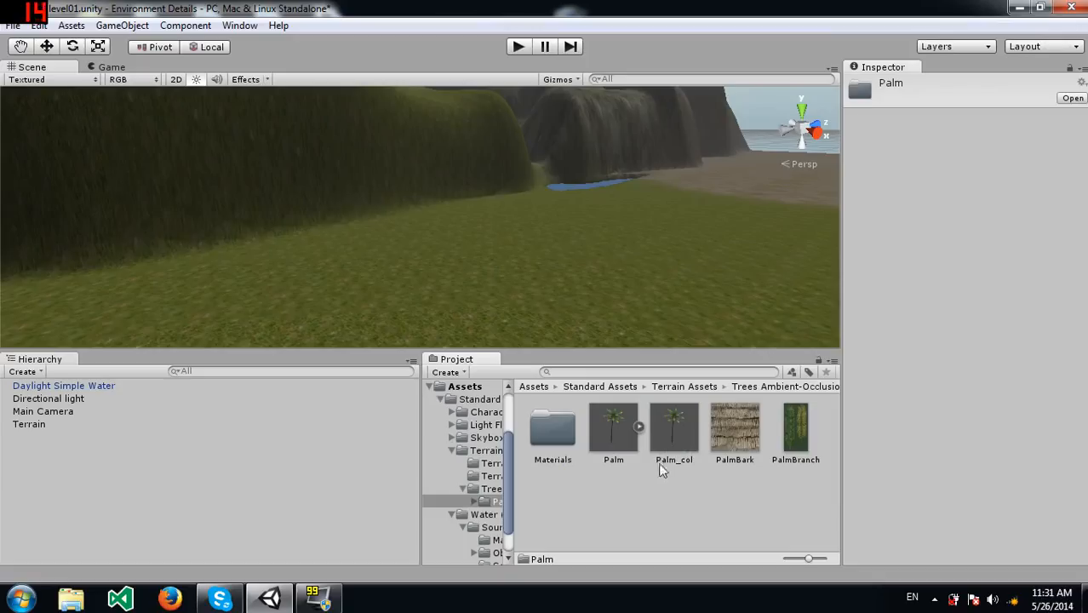
click(482, 476)
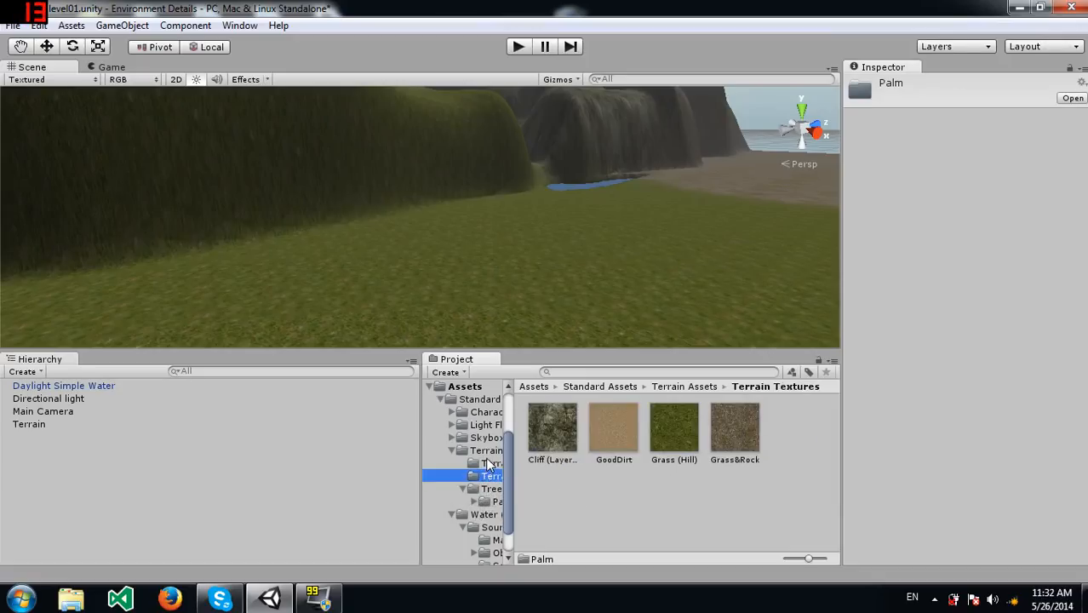
click(490, 465)
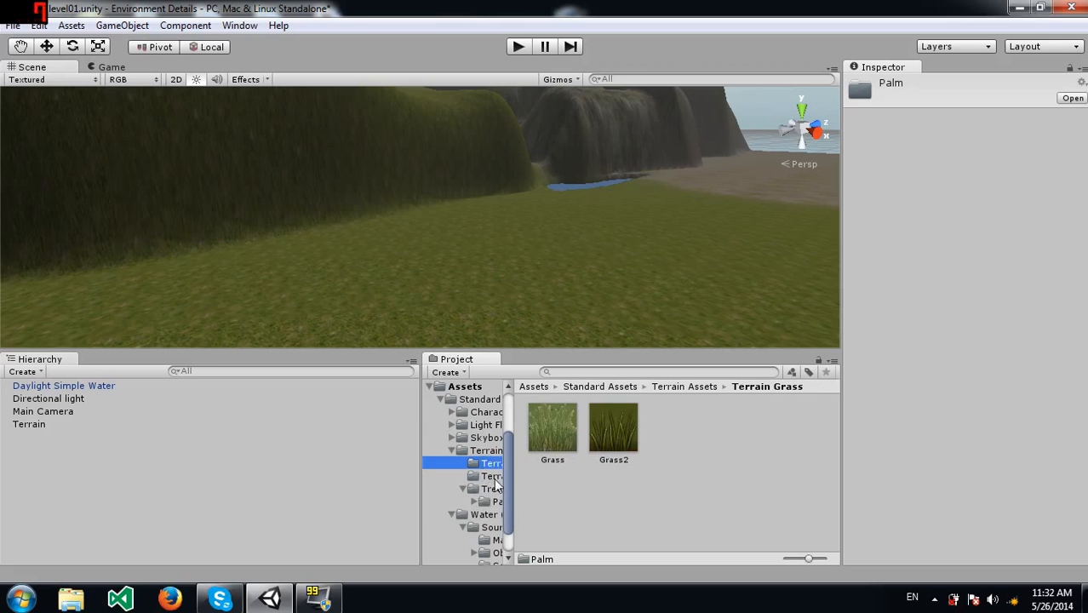
Step: Select the Terrain object to show its terrain editing tools
right_drag(452, 274, 435, 251)
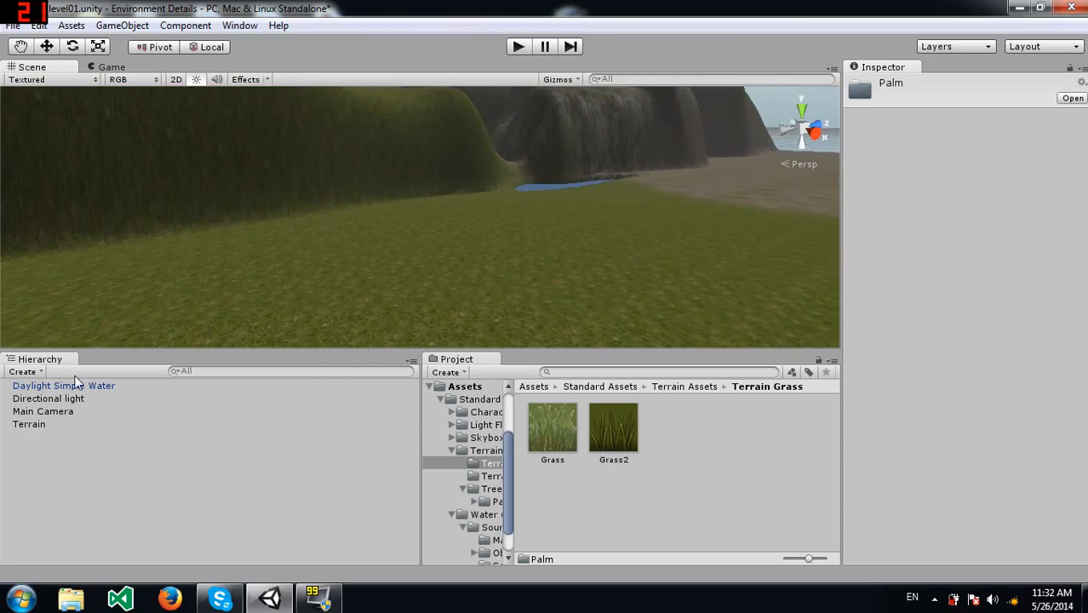
click(30, 426)
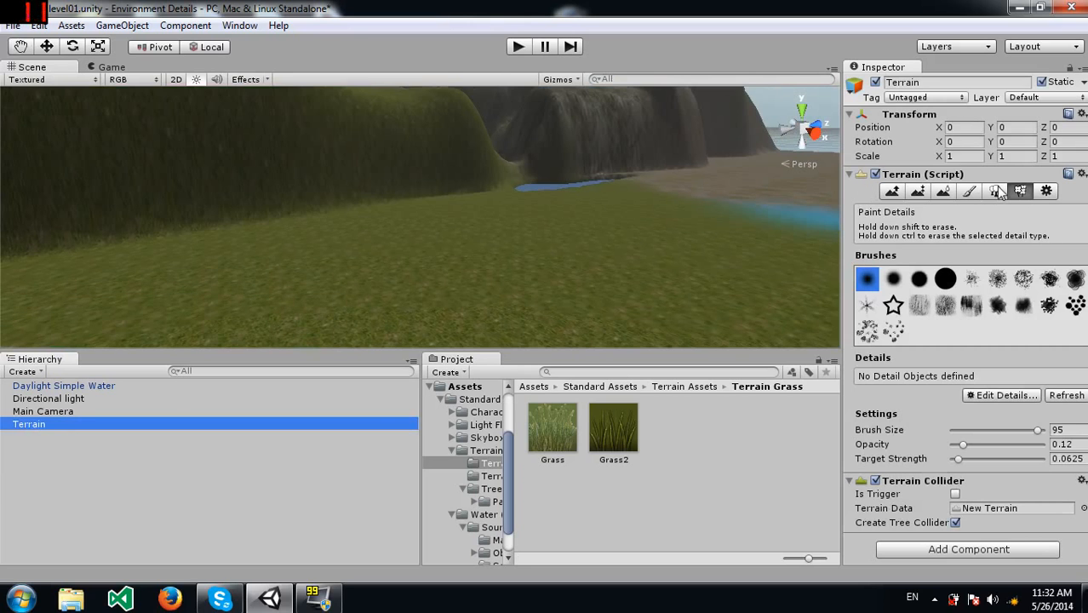
click(56, 414)
click(55, 419)
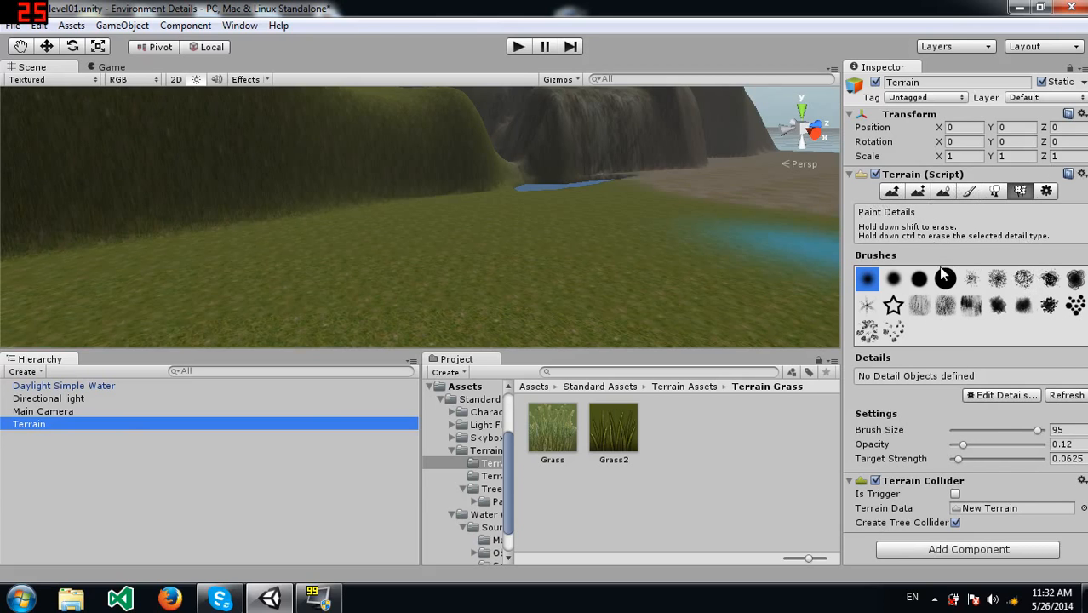
Step: Compare the terrain's Place Trees and Paint Details tools, ending with Place Trees active
click(996, 192)
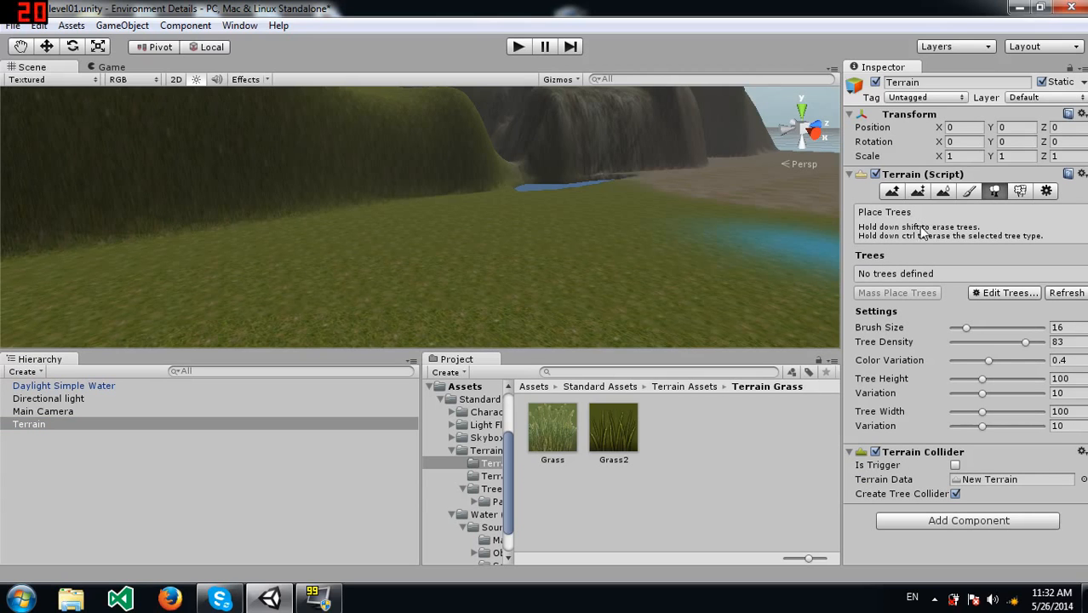
click(1020, 193)
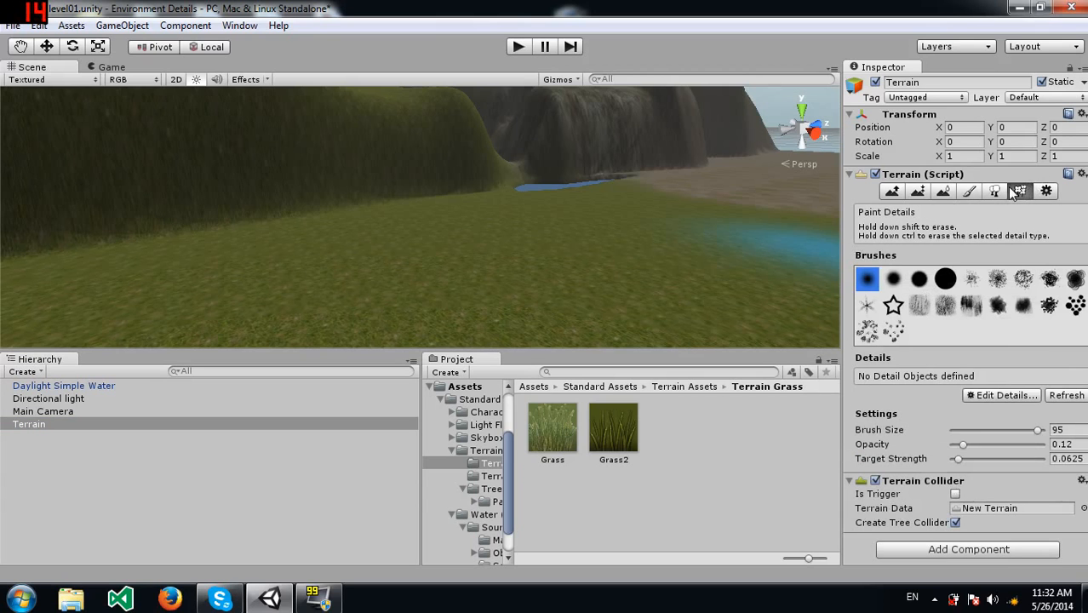
click(994, 192)
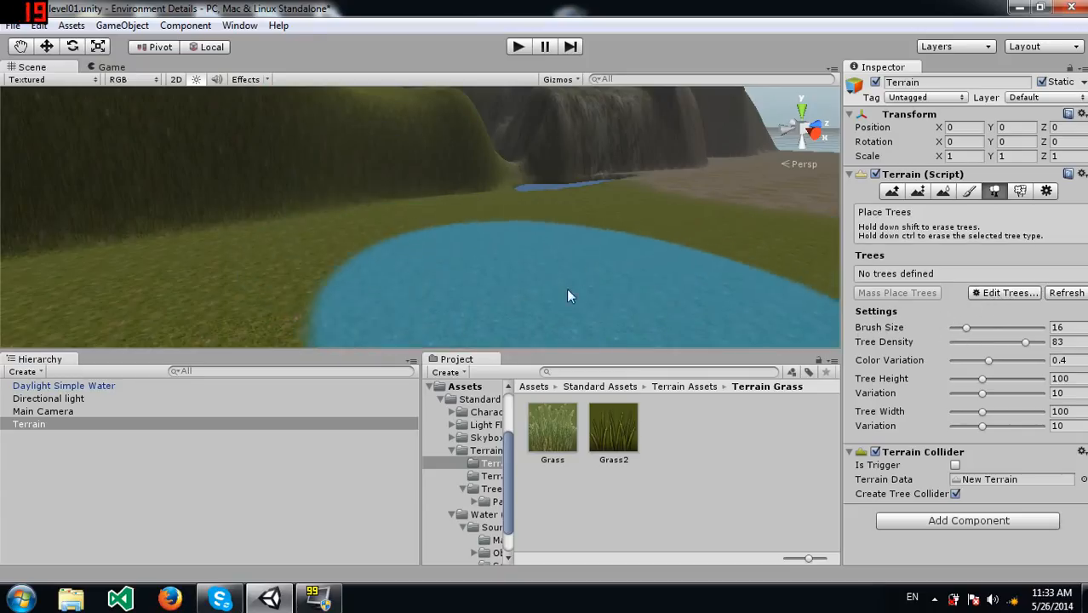
Step: Open the Add Tree dialog for the terrain, keep only one copy open and move it clear over the scene
click(1005, 292)
click(1012, 296)
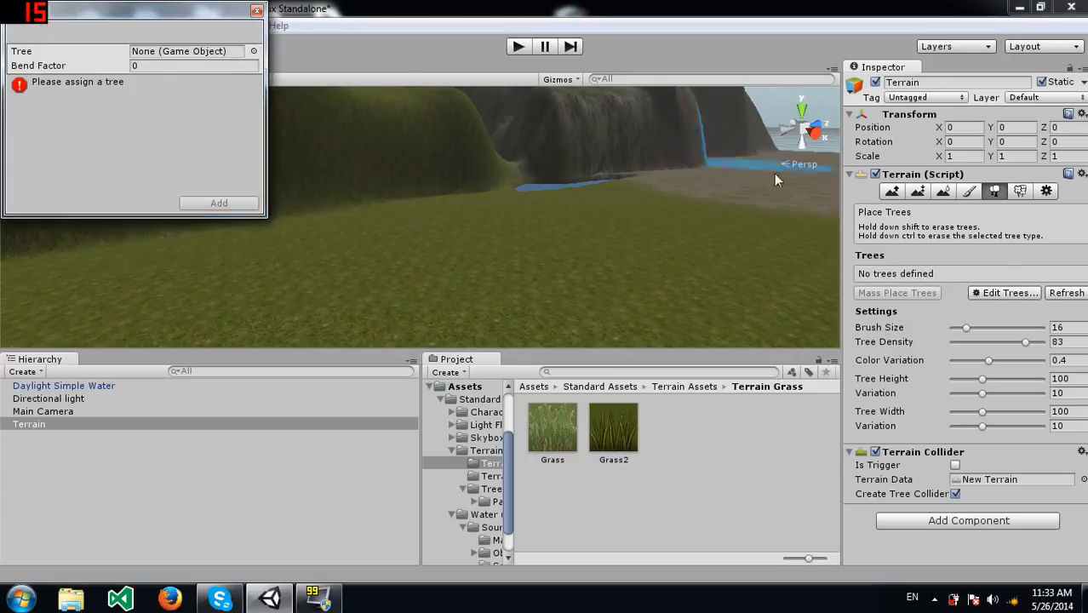
click(1010, 293)
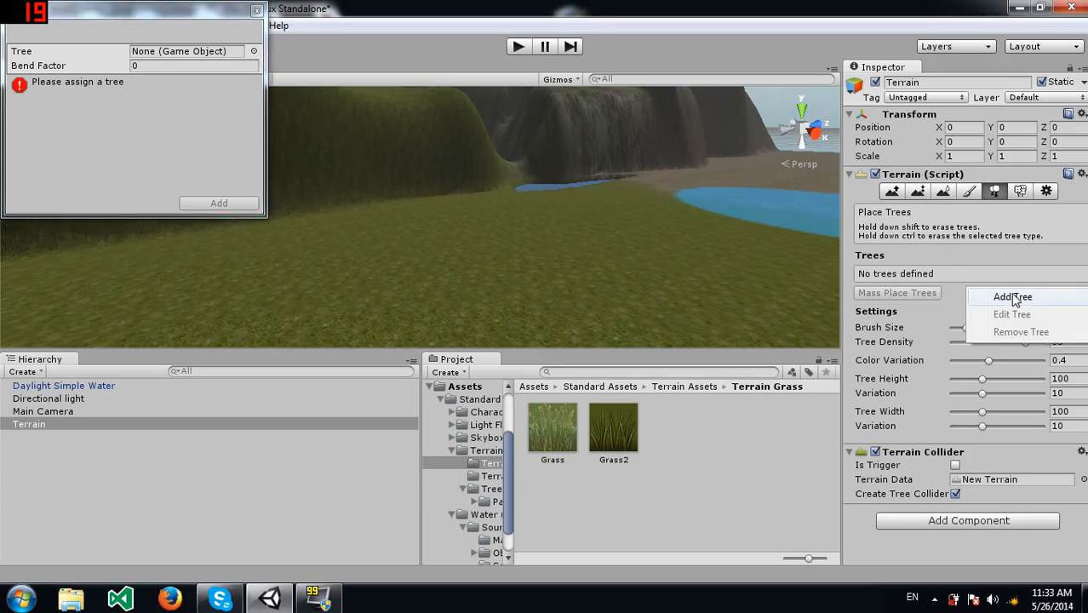
click(1013, 296)
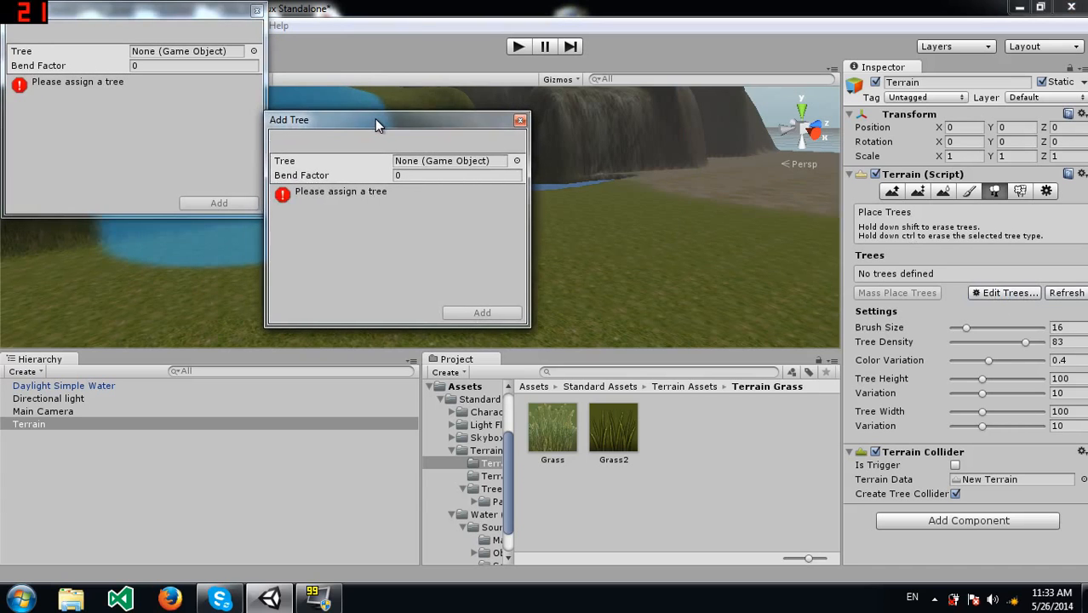
click(519, 120)
drag(63, 11, 291, 80)
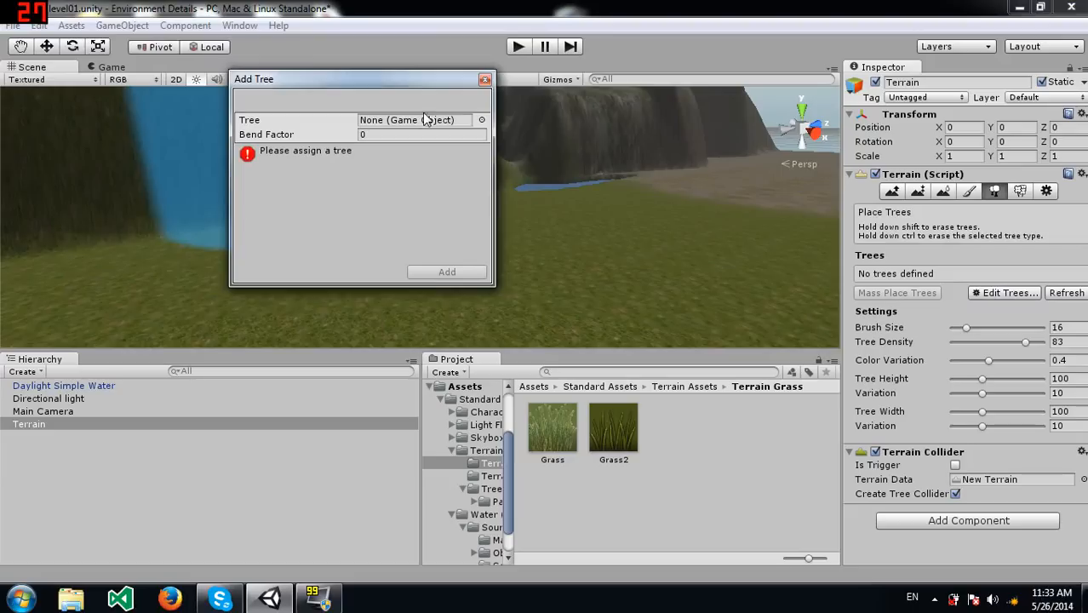
Step: Compare the Palm and Palm_col objects, assign Palm_col as the tree and add it to the terrain's tree types
click(482, 121)
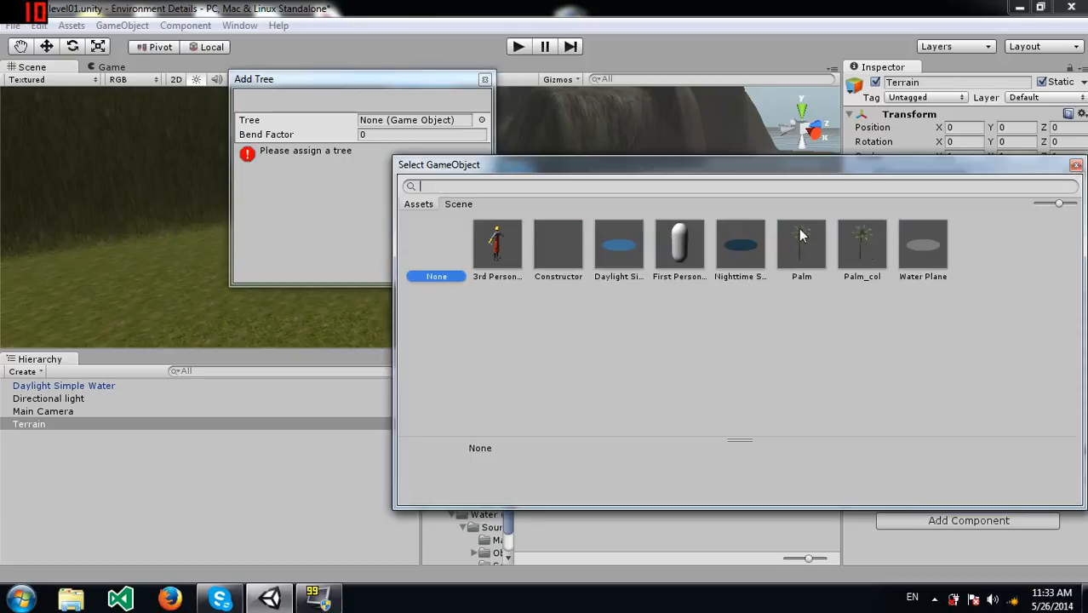
click(861, 243)
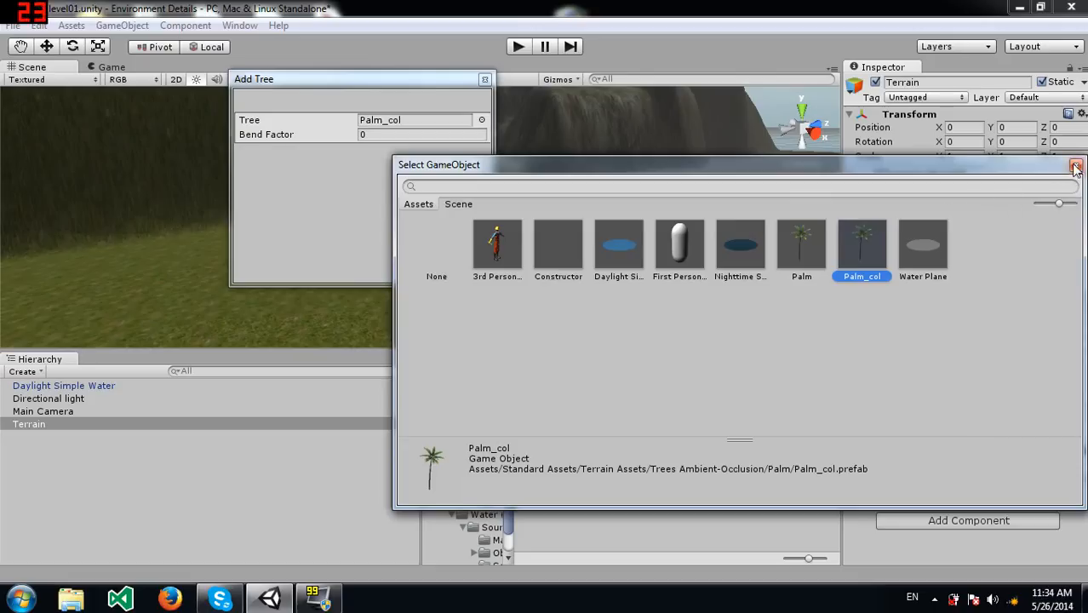
click(794, 247)
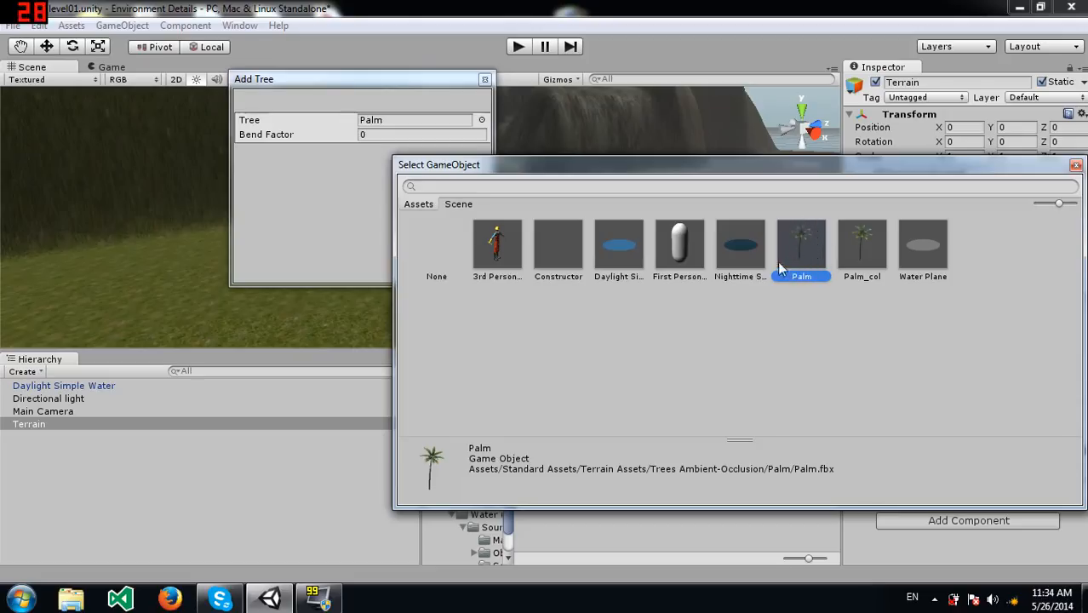
click(856, 247)
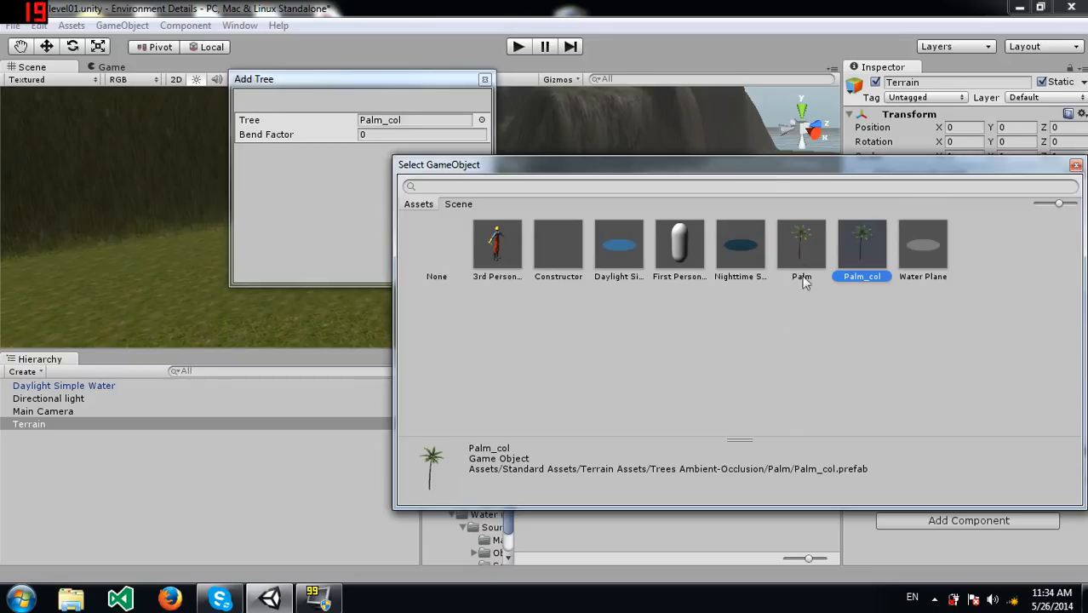
double_click(853, 234)
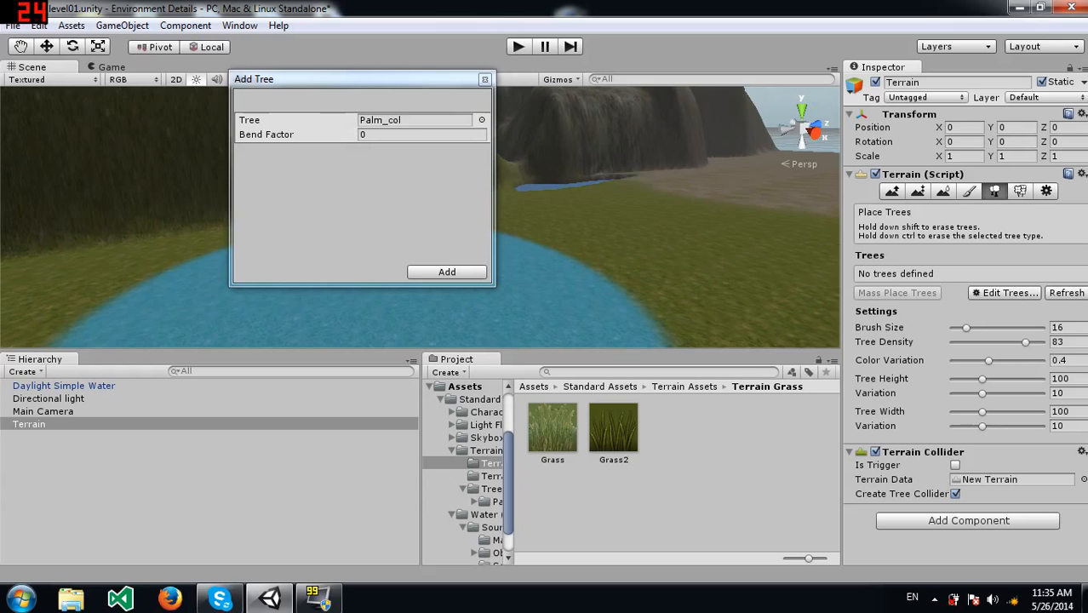
click(447, 273)
Step: Place a cluster of Palm_col trees on the grass beside the hillside with brush size 16 and tree density 83
middle_drag(460, 271, 808, 223)
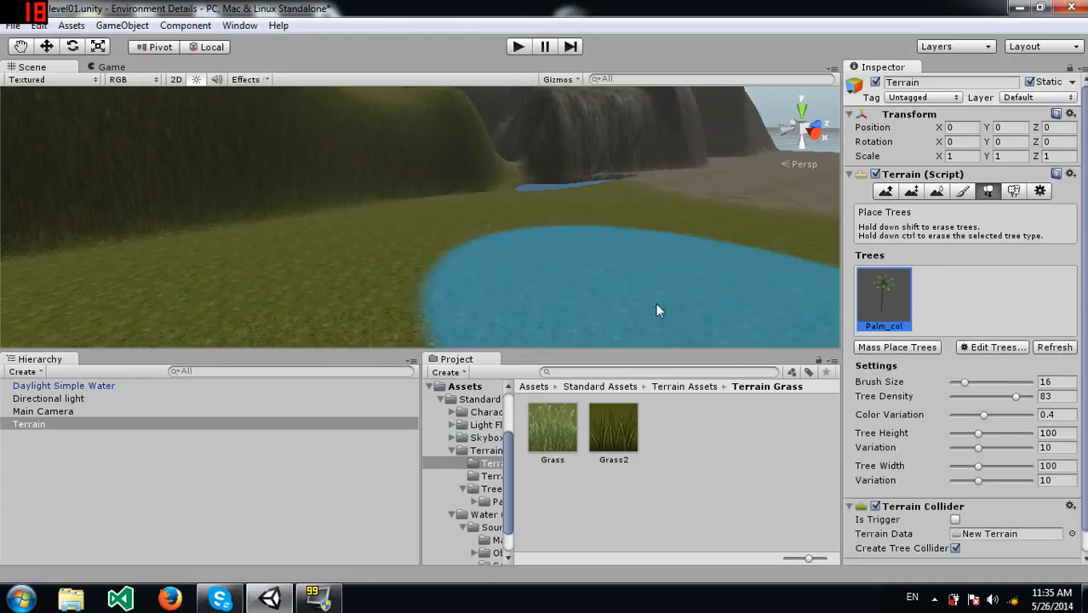
scroll(514, 273, down, 4)
alt+drag(519, 246, 578, 210)
key(w)
mouse_move(577, 208)
right_down()
mouse_move(547, 234)
mouse_move(544, 257)
mouse_move(517, 239)
right_up()
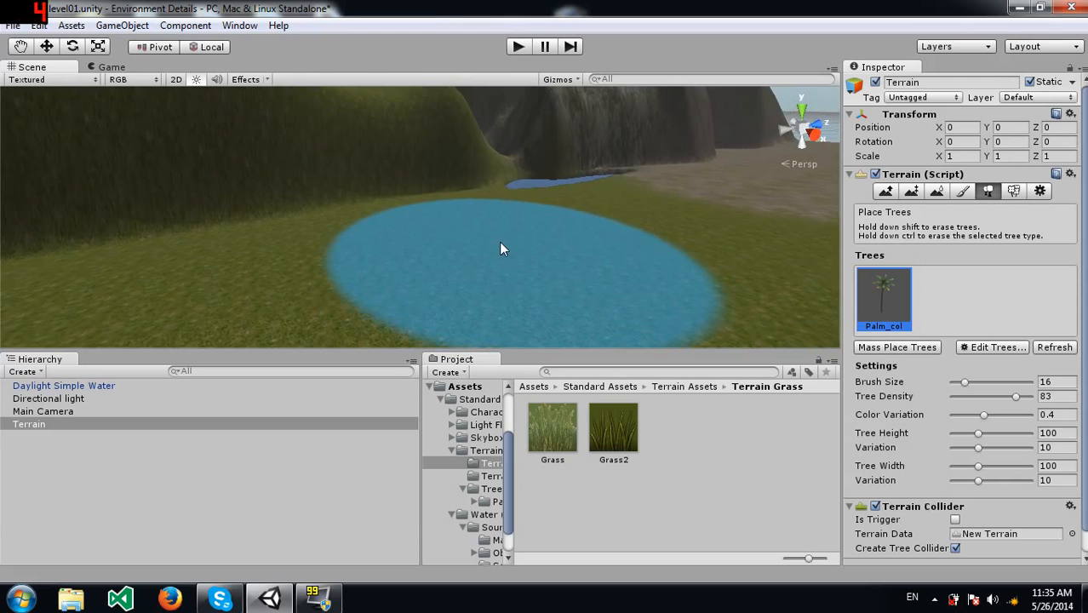
scroll(498, 225, down, 5)
alt+drag(504, 224, 311, 212)
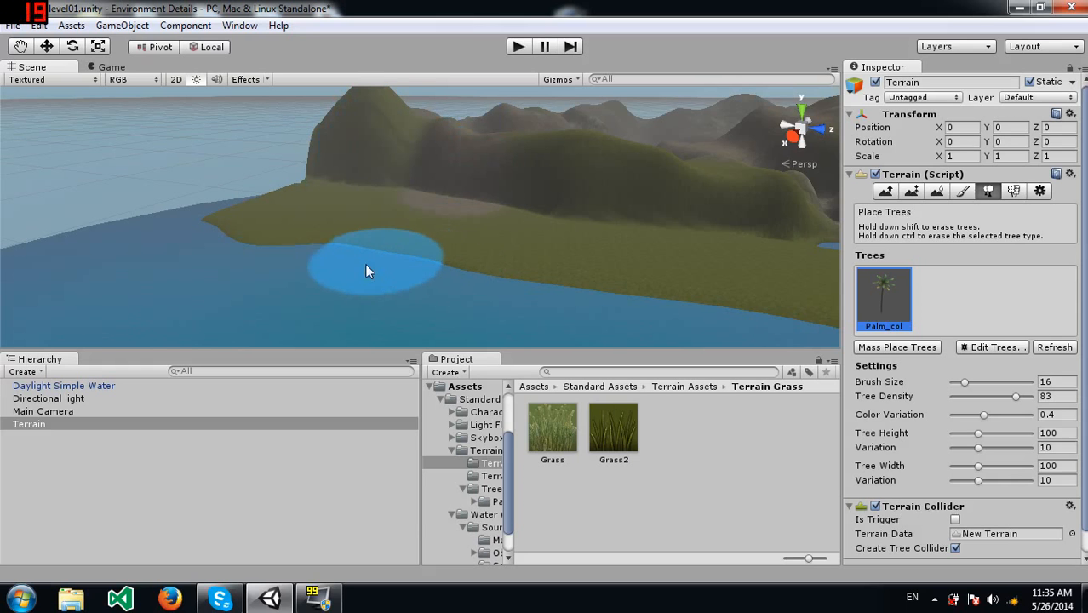
mouse_move(420, 236)
alt+mouse_down()
mouse_move(700, 242)
mouse_move(666, 254)
mouse_move(669, 222)
alt+mouse_up()
mouse_move(670, 222)
right_down()
mouse_move(687, 231)
mouse_move(679, 252)
mouse_move(704, 241)
mouse_move(698, 267)
mouse_move(710, 219)
mouse_move(613, 243)
mouse_move(630, 250)
right_up()
key(w)
key(w)
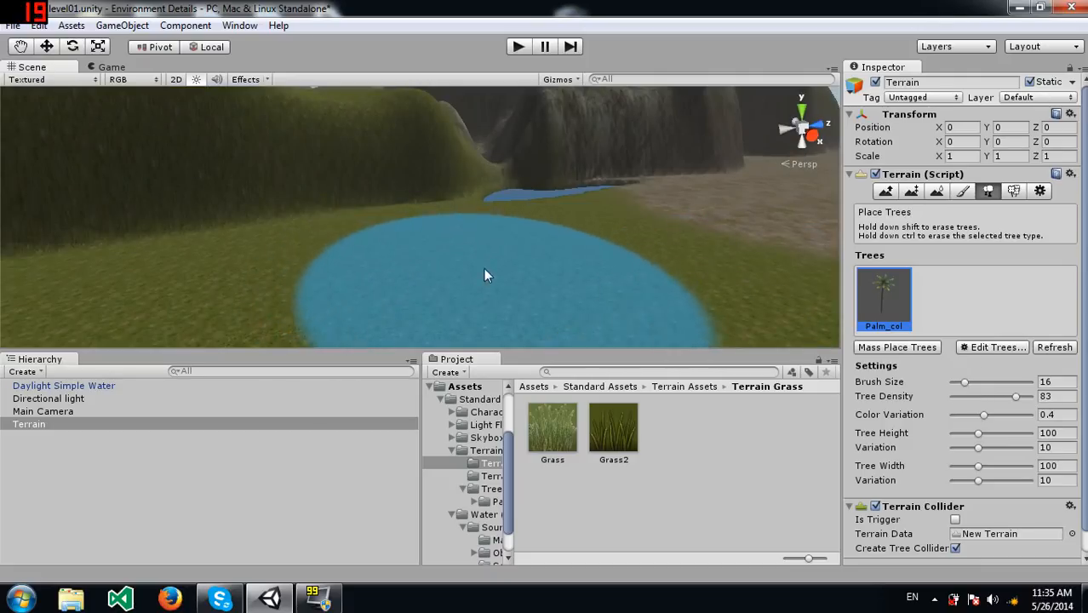
right_drag(481, 238, 515, 260)
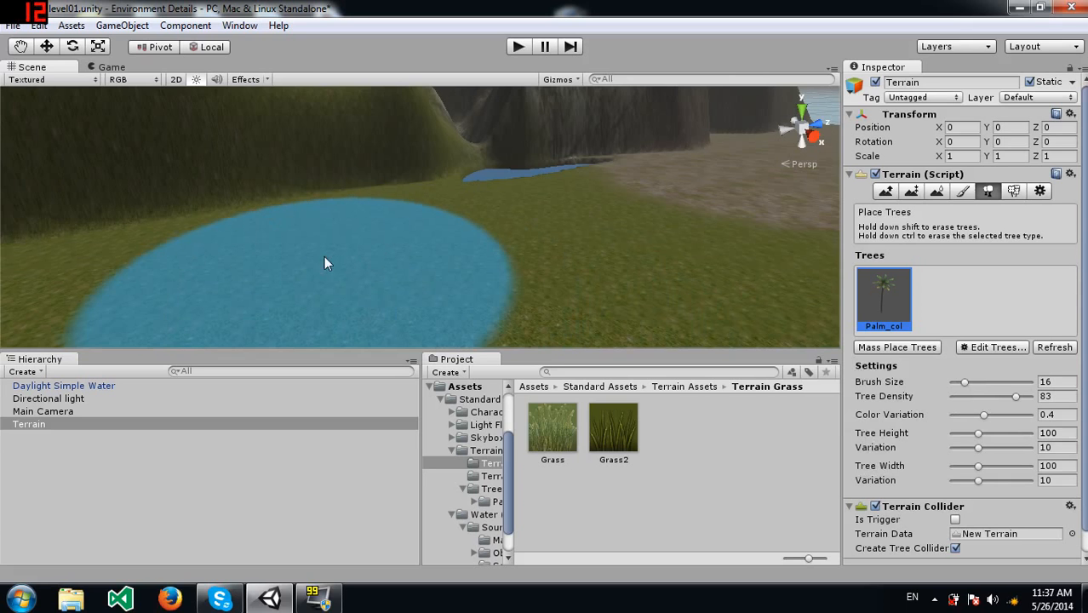
click(363, 248)
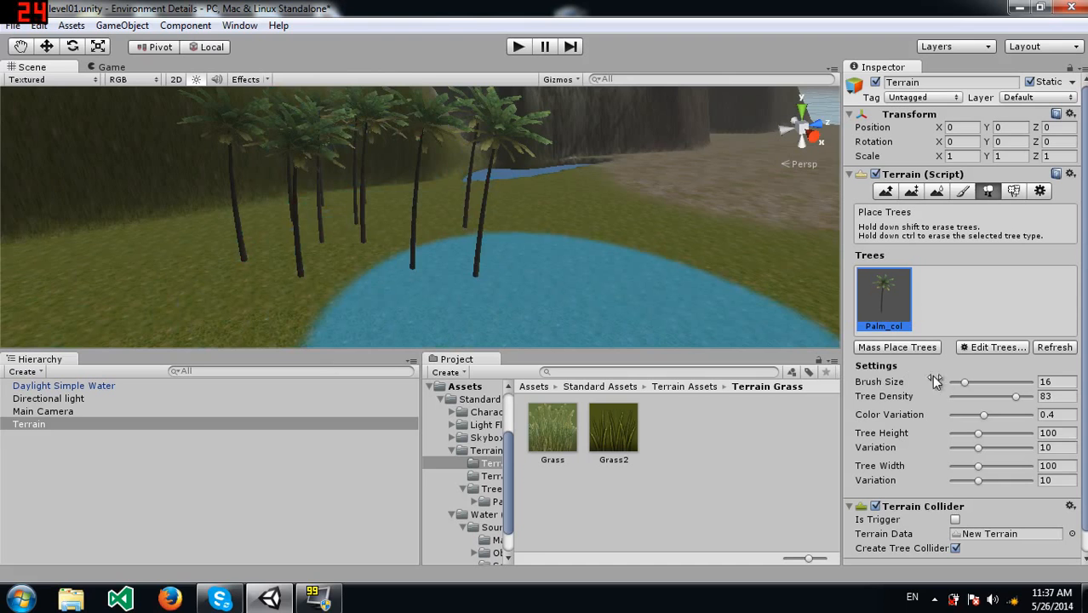
Step: Set the tree density to 23 and place two sparse palms on the sandy ground near the waterfall cliff
drag(983, 396, 964, 397)
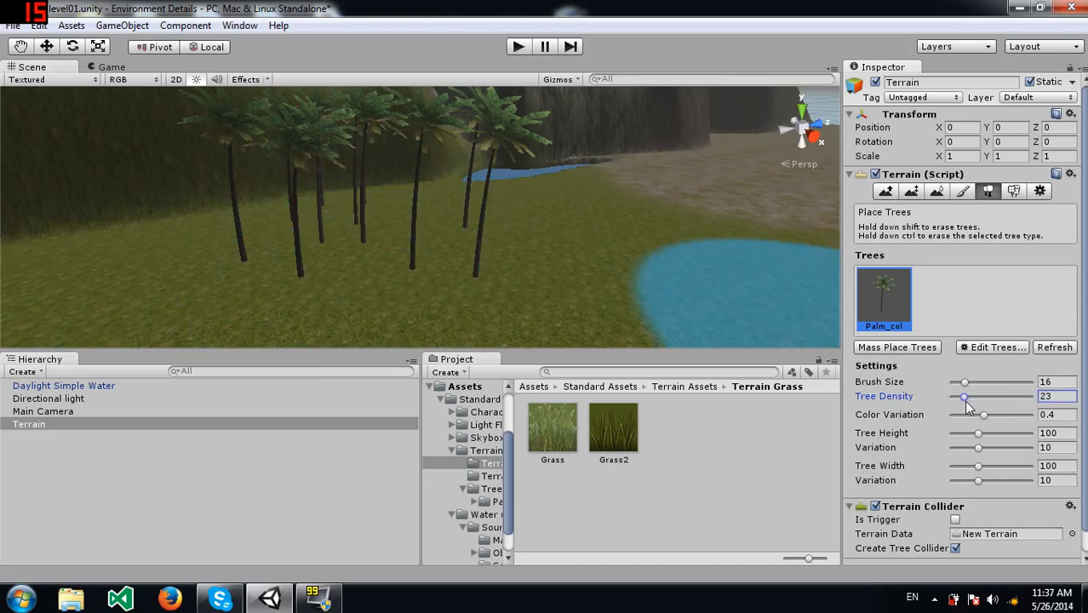
click(708, 190)
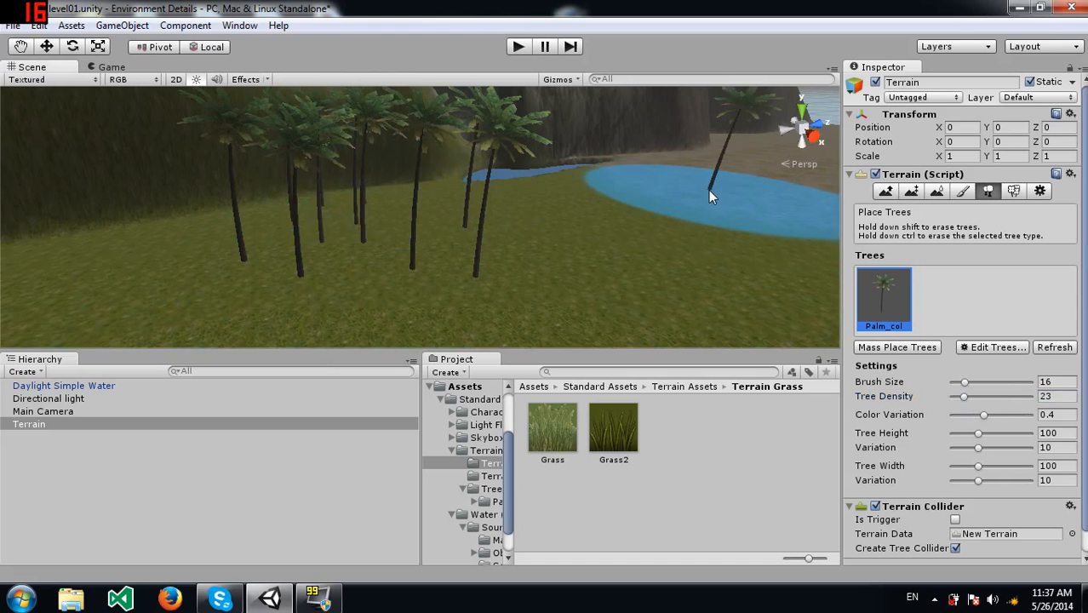
right_drag(717, 298, 748, 258)
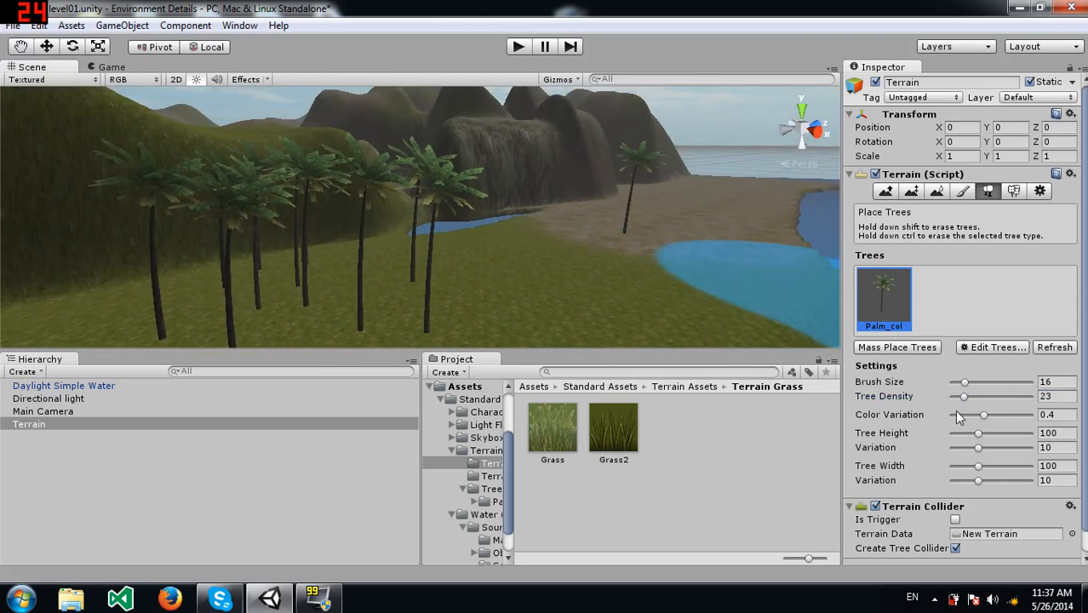
click(648, 192)
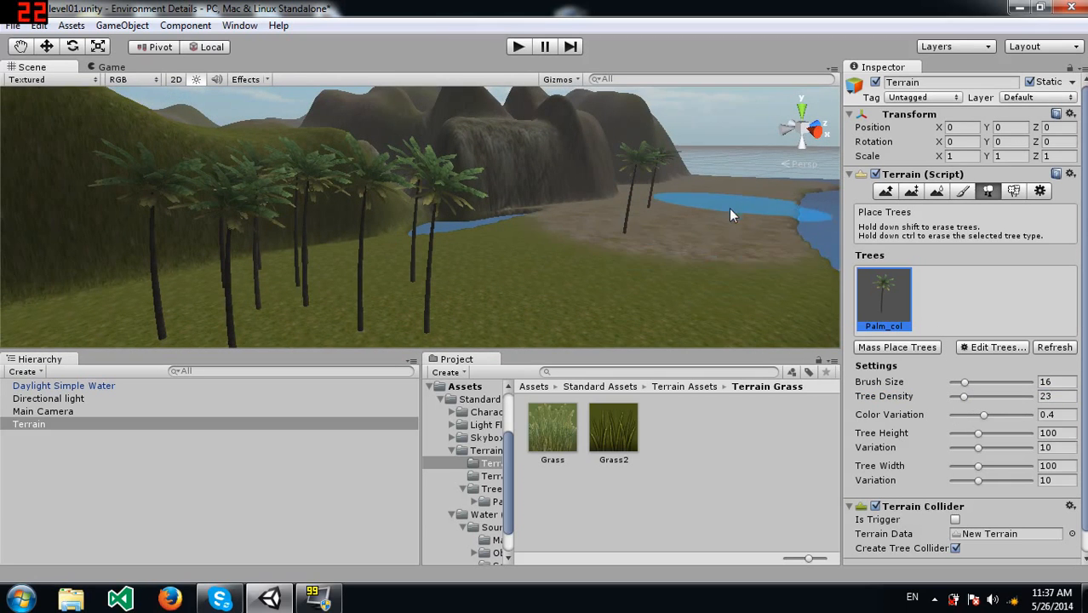
Step: Set the tree density to 50 and paint palms across the grass toward the shoreline
click(988, 397)
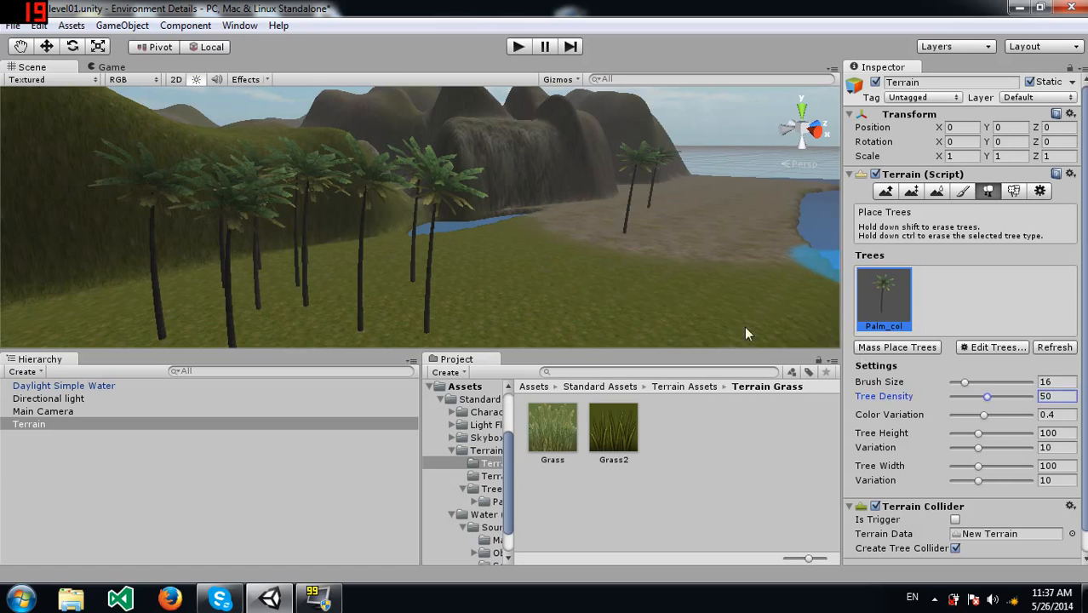
mouse_move(694, 309)
mouse_down()
mouse_move(604, 299)
mouse_move(602, 274)
mouse_up()
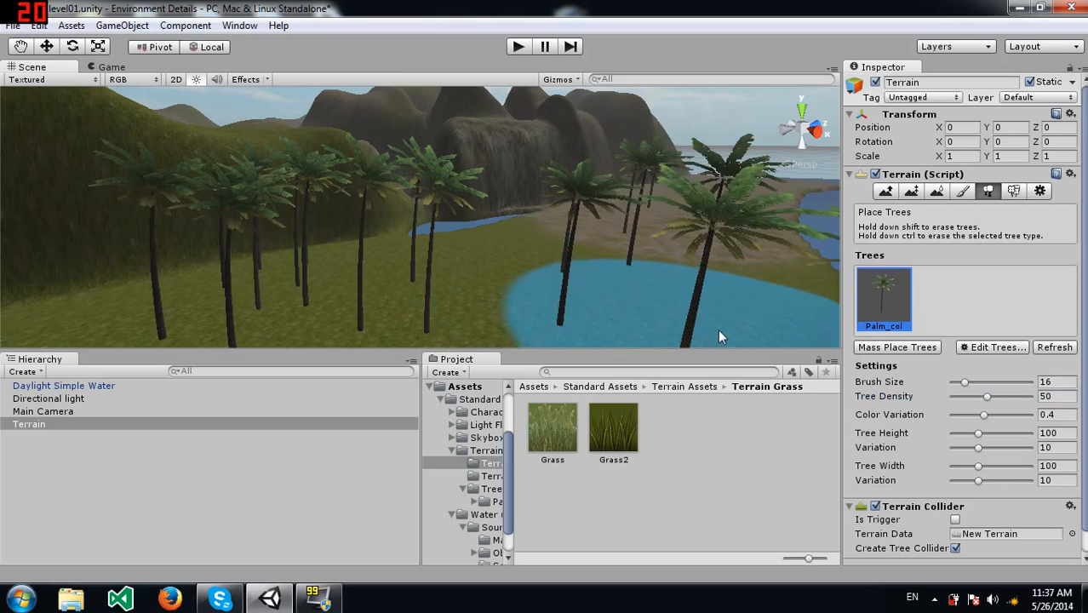
Step: Set the tree density to 24 and place a lone palm on the far end of the sandy beach
alt+drag(601, 236, 626, 242)
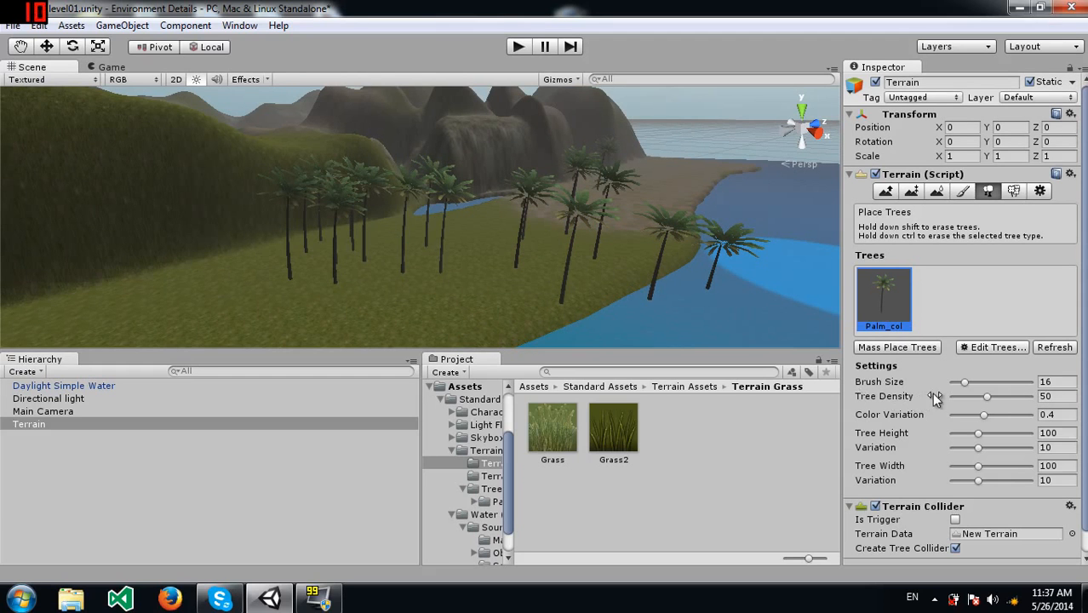
mouse_move(971, 397)
mouse_down()
mouse_move(1014, 407)
mouse_move(967, 406)
mouse_up()
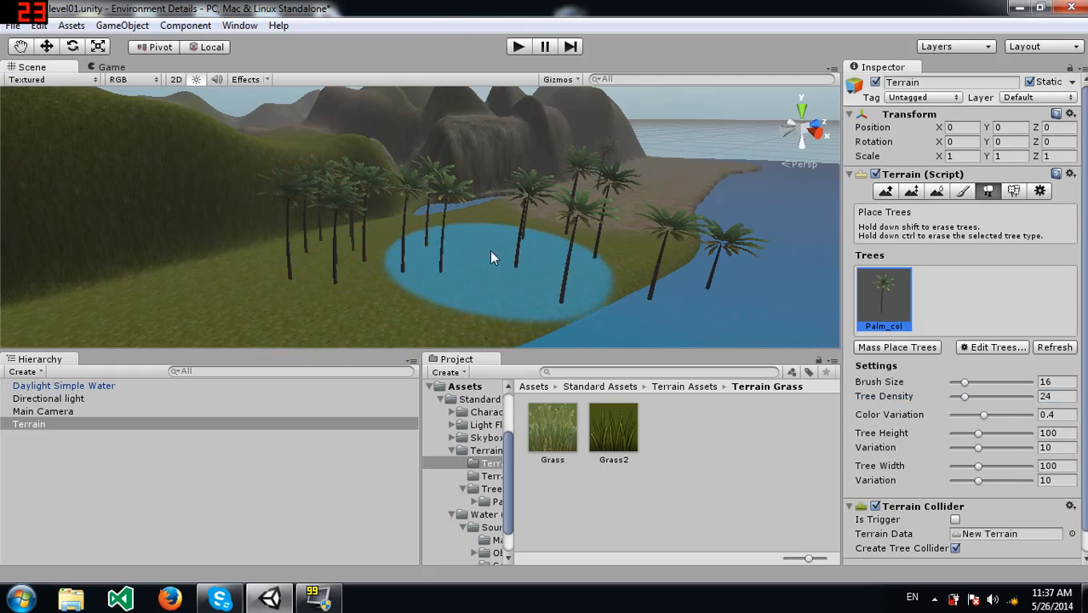
click(656, 183)
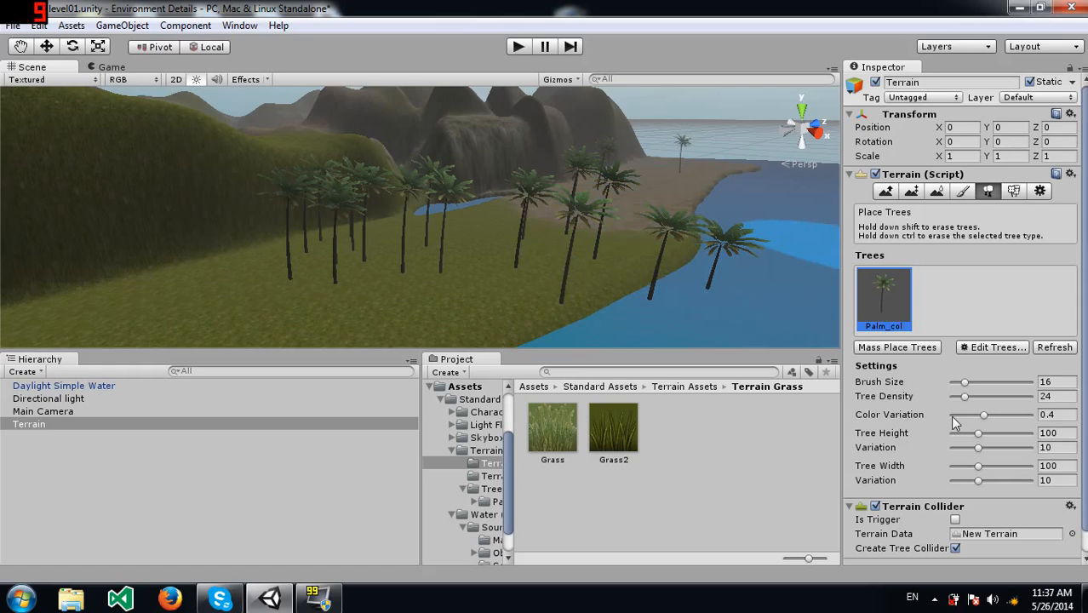
Step: Paint palms across the open grass between the existing trees with color variation 1 and tree density 65
mouse_move(888, 415)
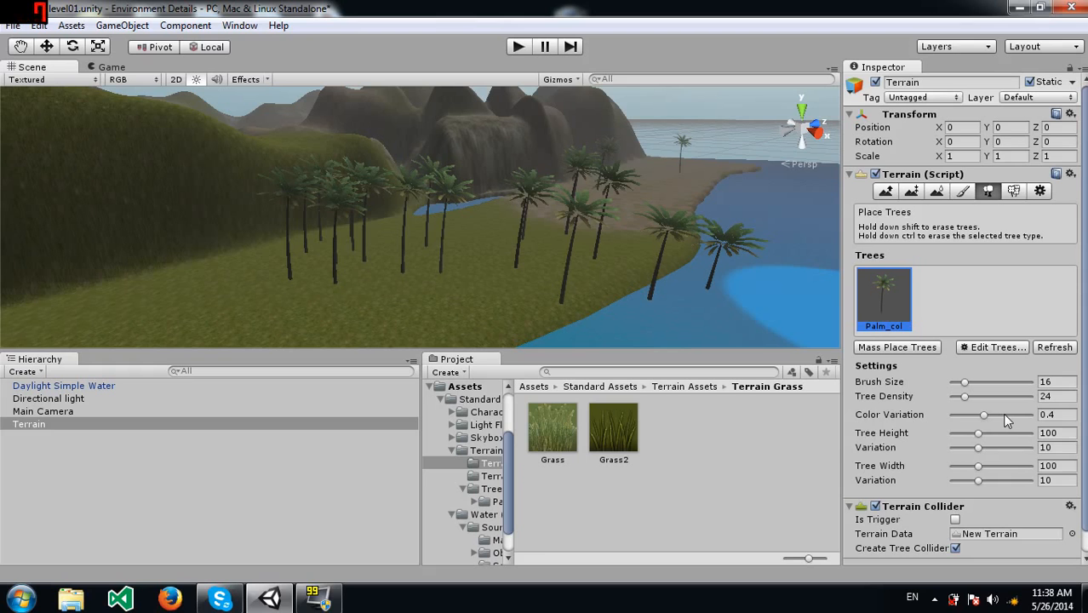
click(1047, 414)
text(1)
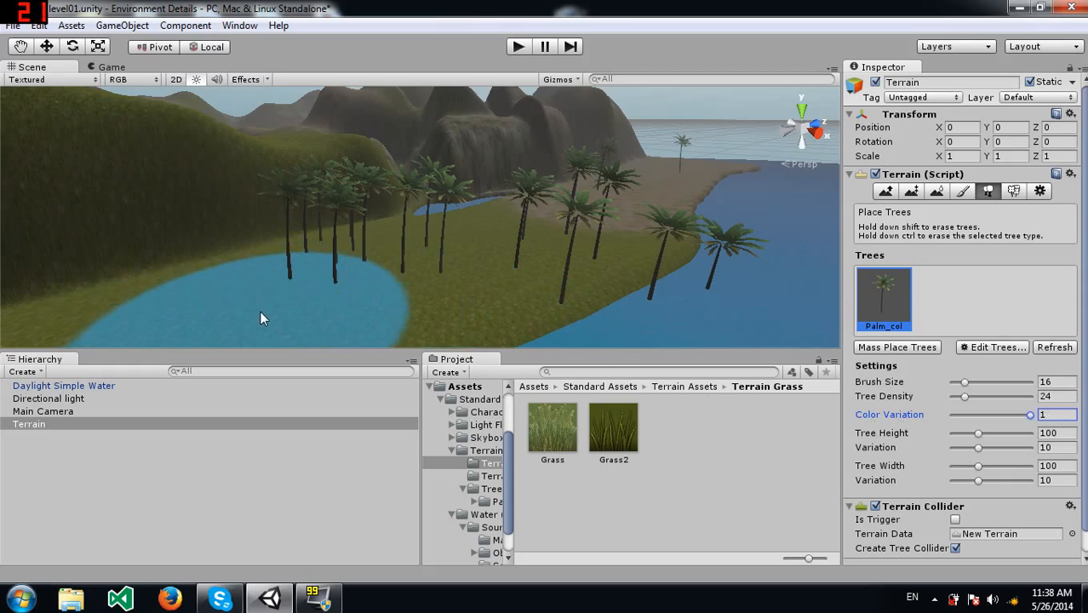
mouse_move(327, 286)
right_down()
mouse_move(271, 300)
mouse_move(284, 250)
right_up()
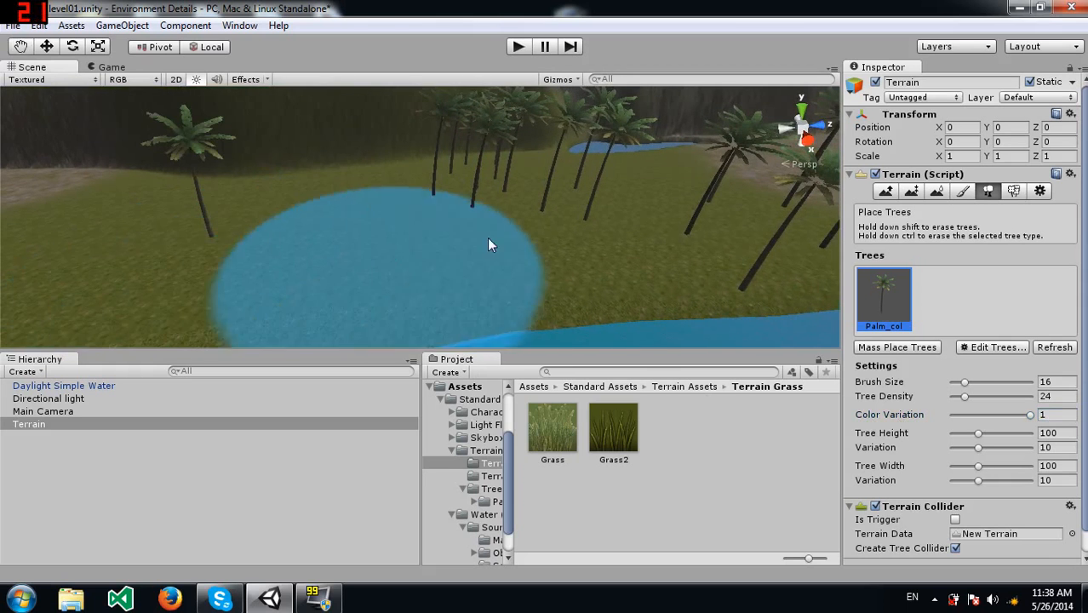
click(1000, 397)
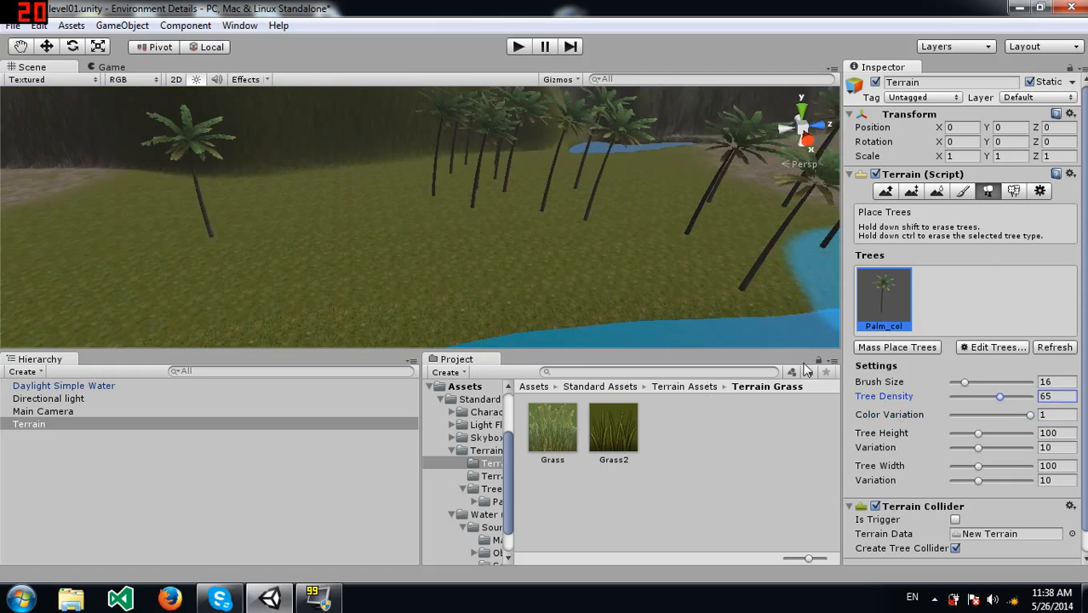
mouse_move(308, 217)
mouse_down()
mouse_move(378, 230)
mouse_move(335, 245)
mouse_move(481, 242)
mouse_move(611, 313)
mouse_up()
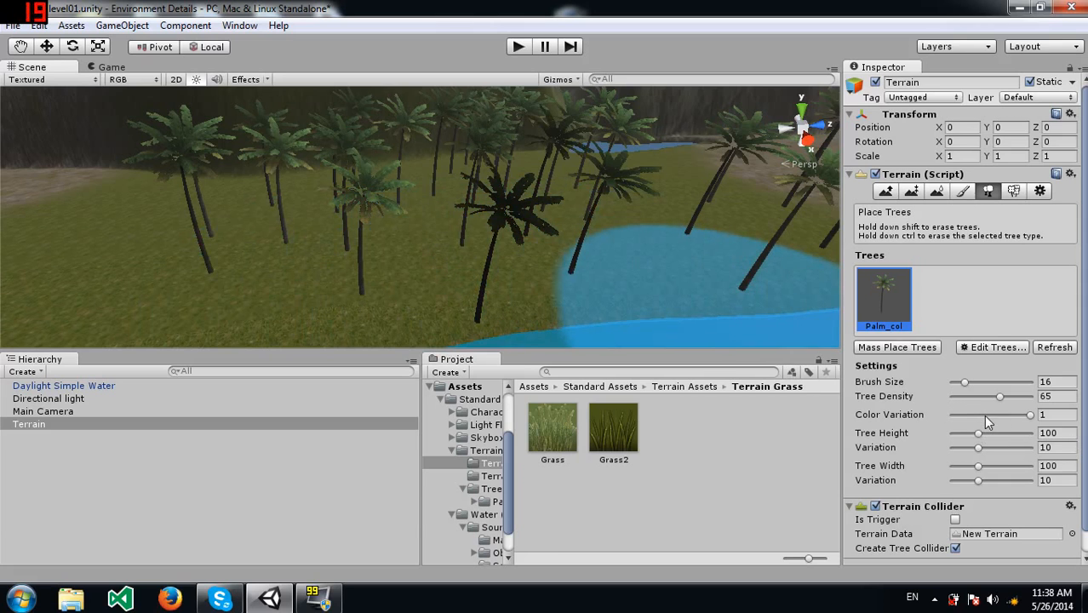
Step: Set the tree color variation to 0.25 and view the palms and the sandy beach from the water side
drag(978, 424, 969, 424)
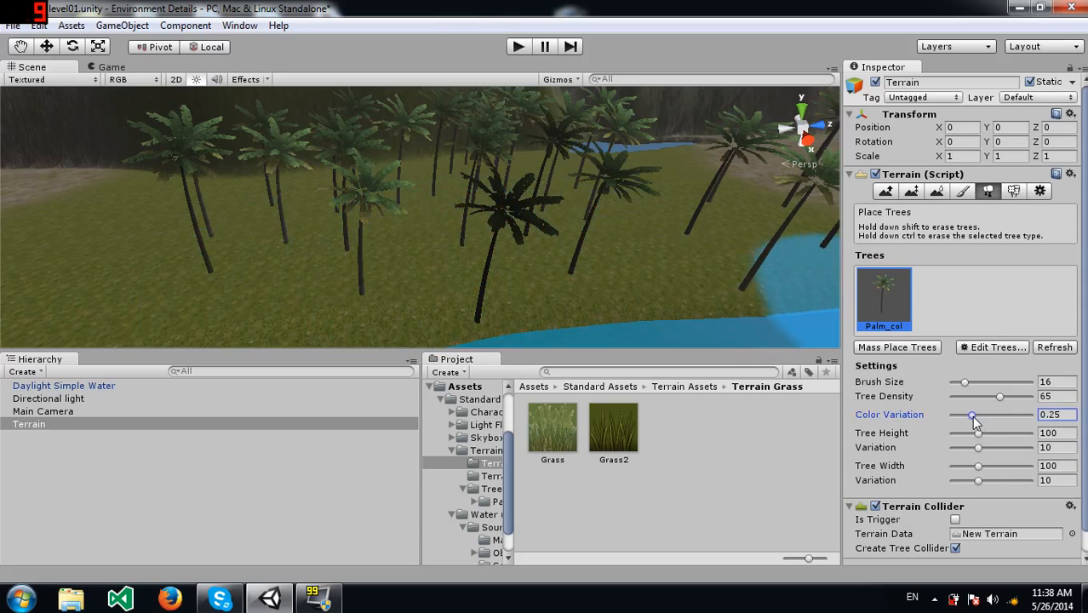
alt+drag(406, 221, 192, 227)
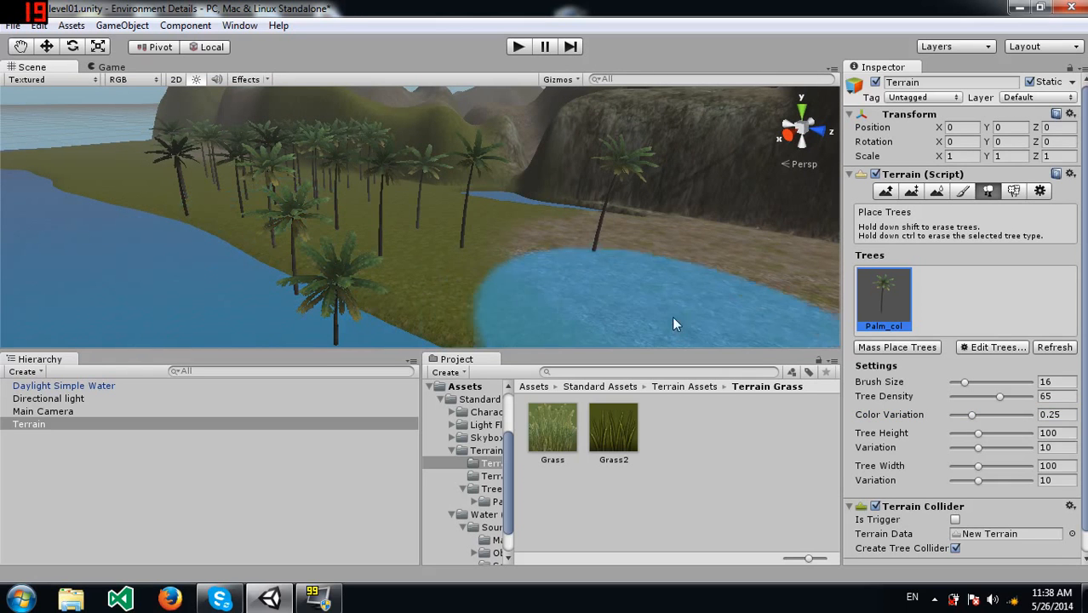
mouse_move(622, 263)
alt+mouse_down()
mouse_move(665, 259)
mouse_move(631, 244)
alt+mouse_up()
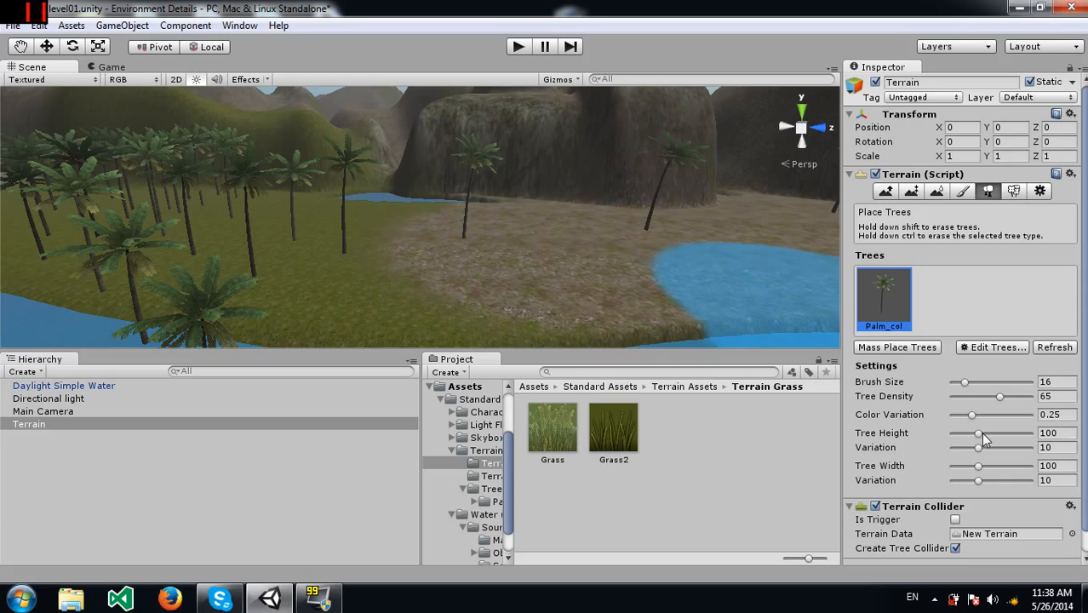
Step: Place a taller palm on the sandy beach with brush size 6, tree density 54 and tree height 157
right_drag(518, 247, 648, 243)
drag(964, 383, 956, 381)
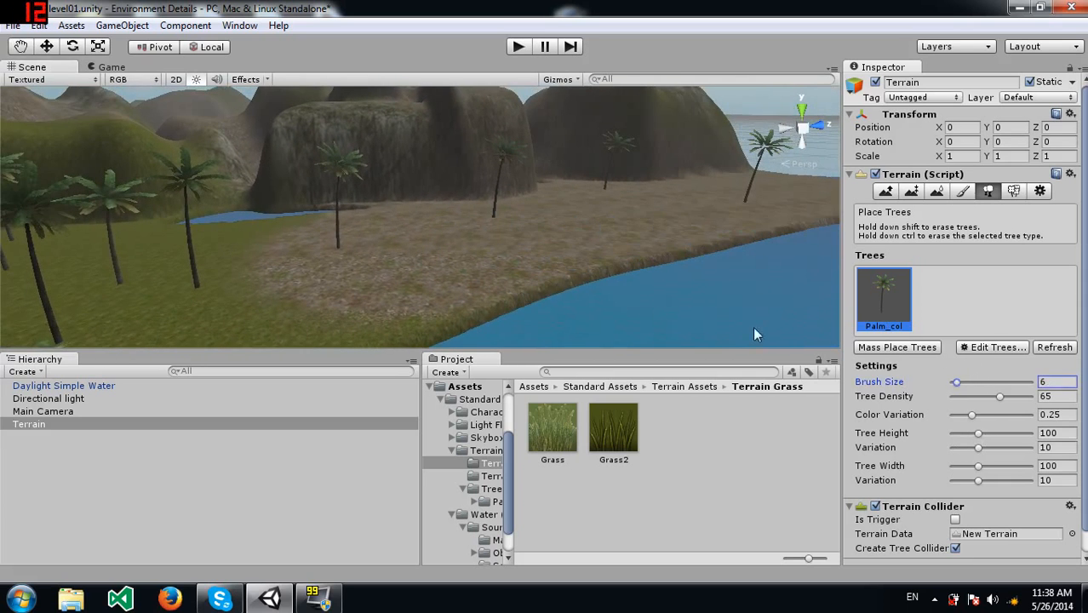
right_drag(583, 236, 508, 212)
right_drag(561, 303, 648, 320)
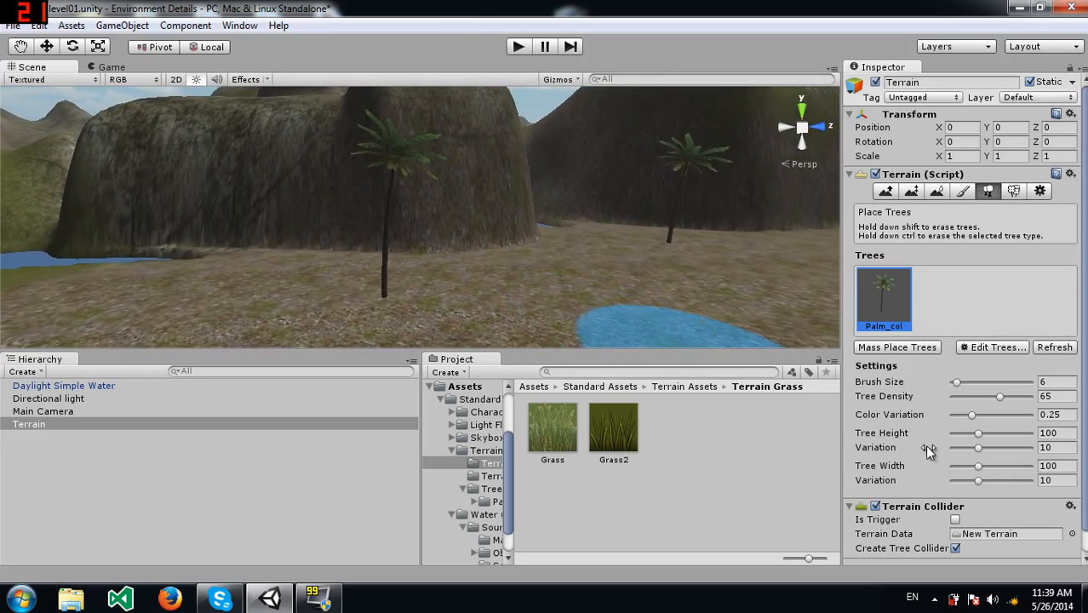
click(975, 398)
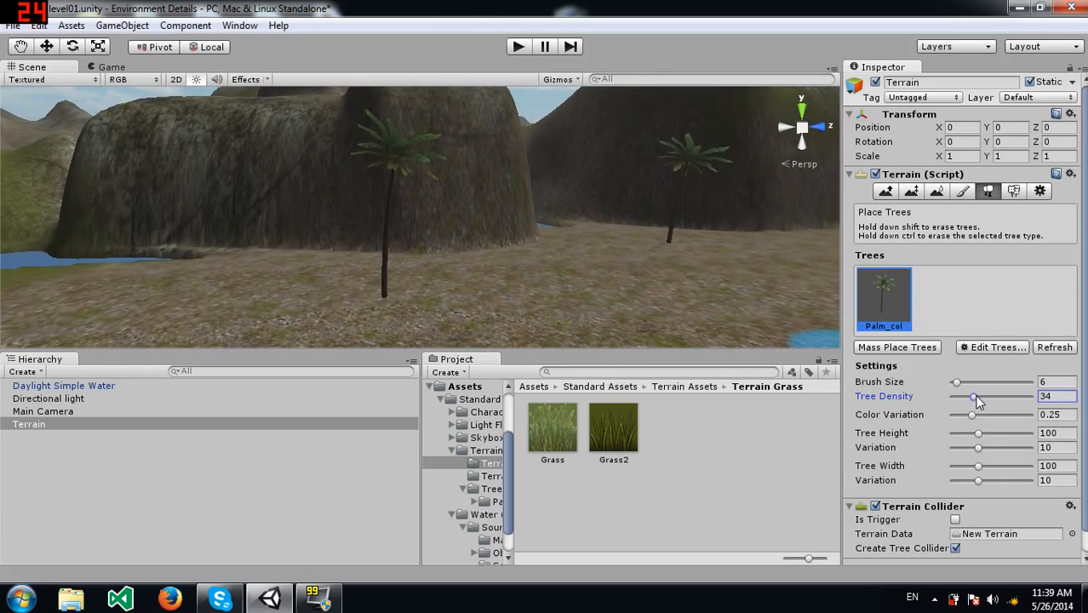
click(1010, 434)
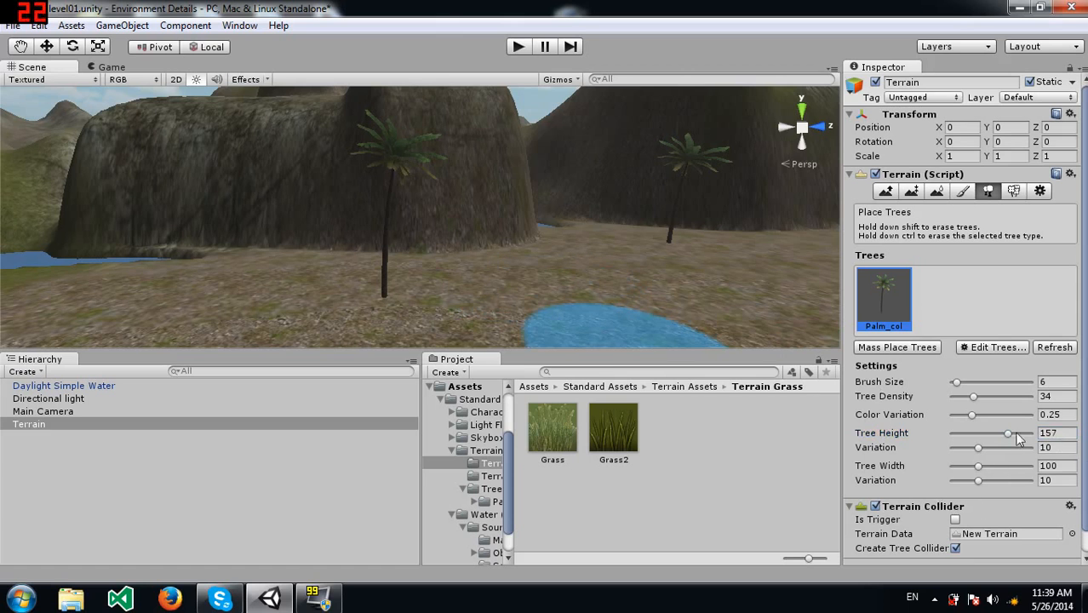
click(530, 307)
alt+drag(545, 304, 588, 328)
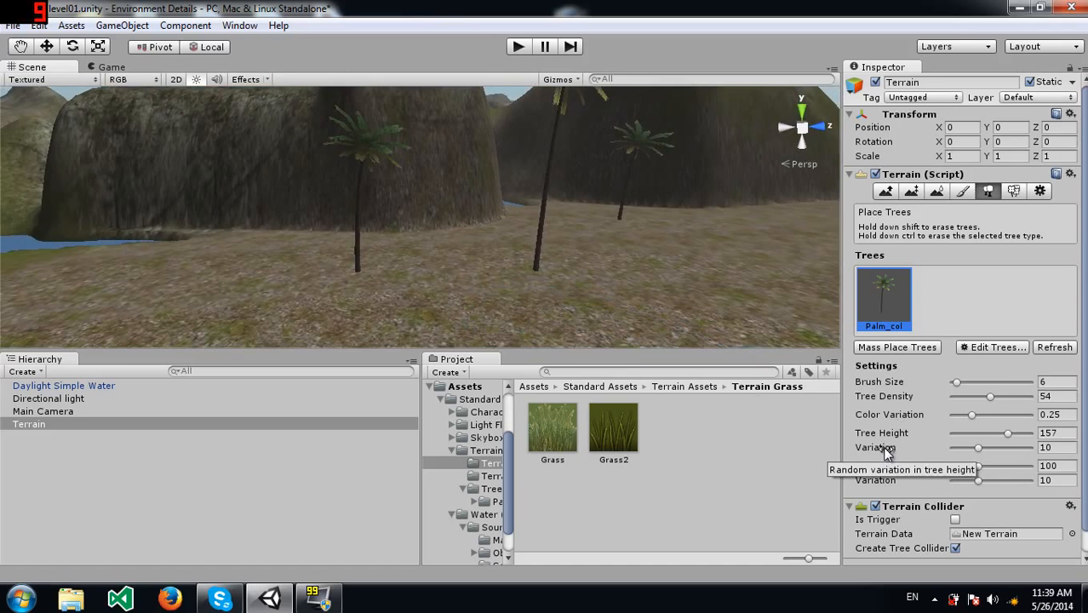
Step: Paint a dense cluster of palms at the far end of the beach with brush size 29 and tree density 80
scroll(562, 269, down, 3)
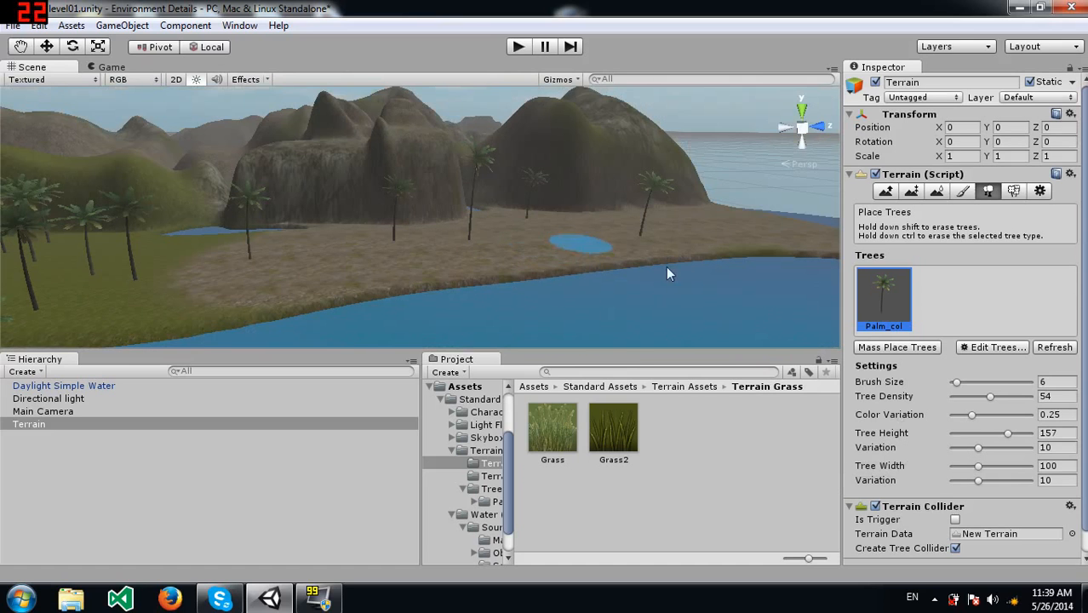
drag(1007, 393, 1013, 395)
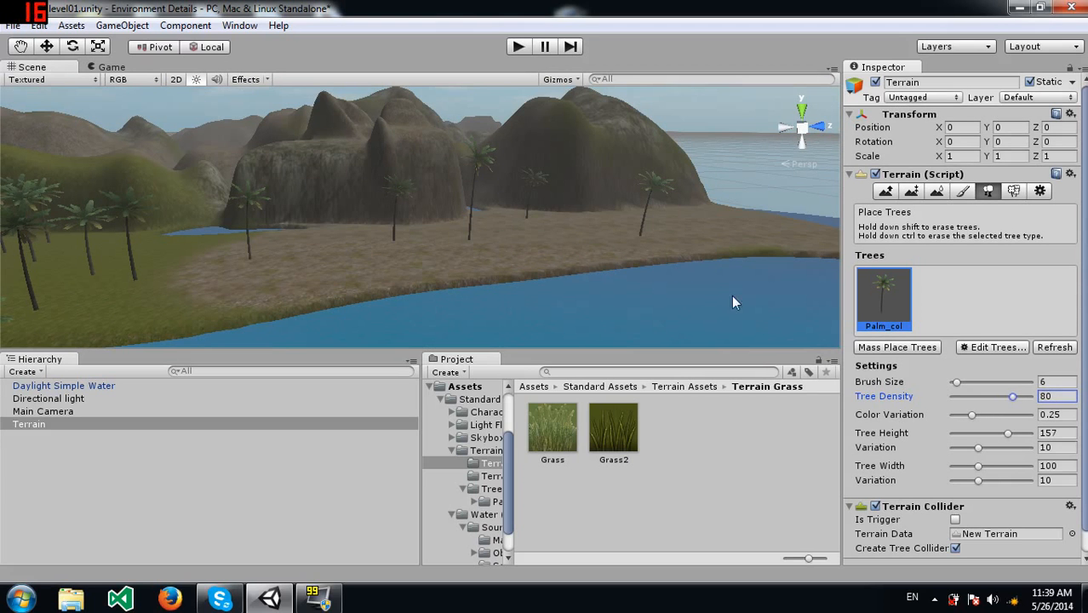
right_drag(550, 244, 615, 238)
key(w)
click(975, 383)
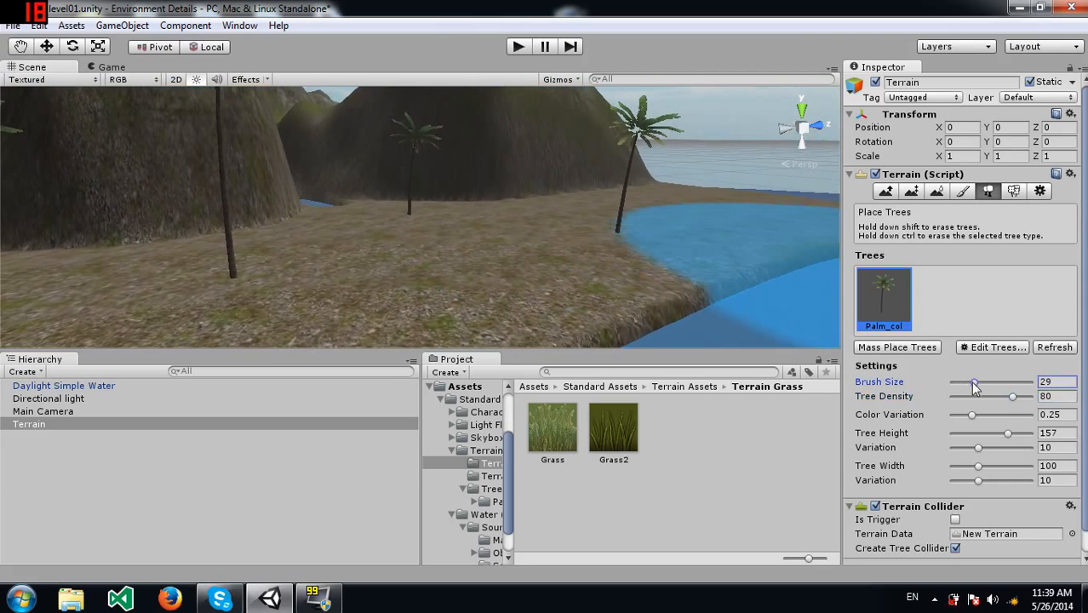
mouse_move(576, 276)
mouse_down()
mouse_move(621, 233)
mouse_move(571, 258)
mouse_up()
scroll(571, 252, down, 5)
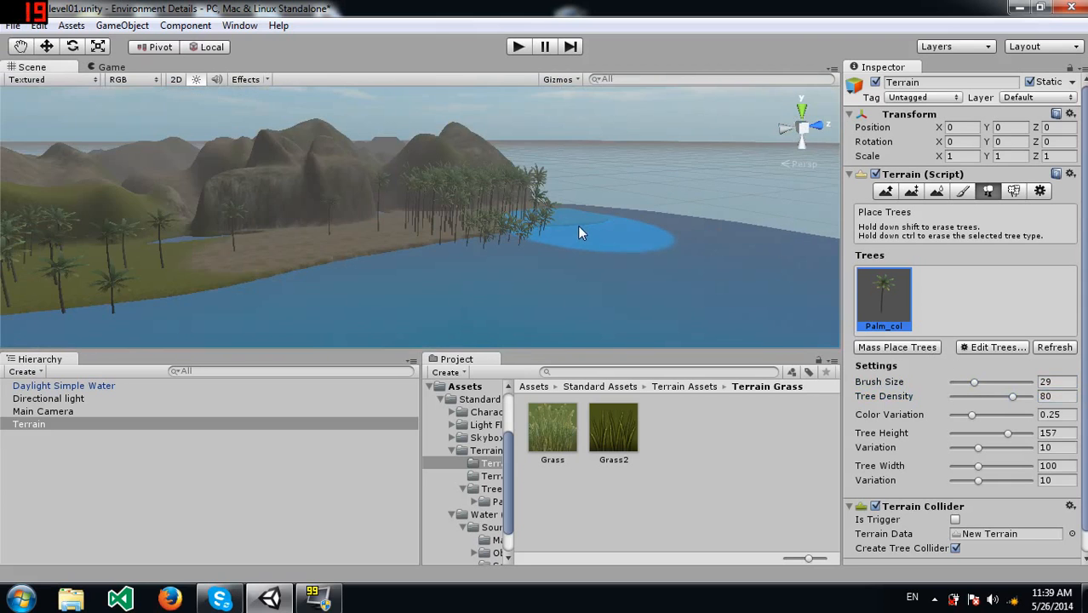
scroll(580, 230, up, 5)
scroll(584, 231, down, 3)
right_drag(578, 230, 460, 311)
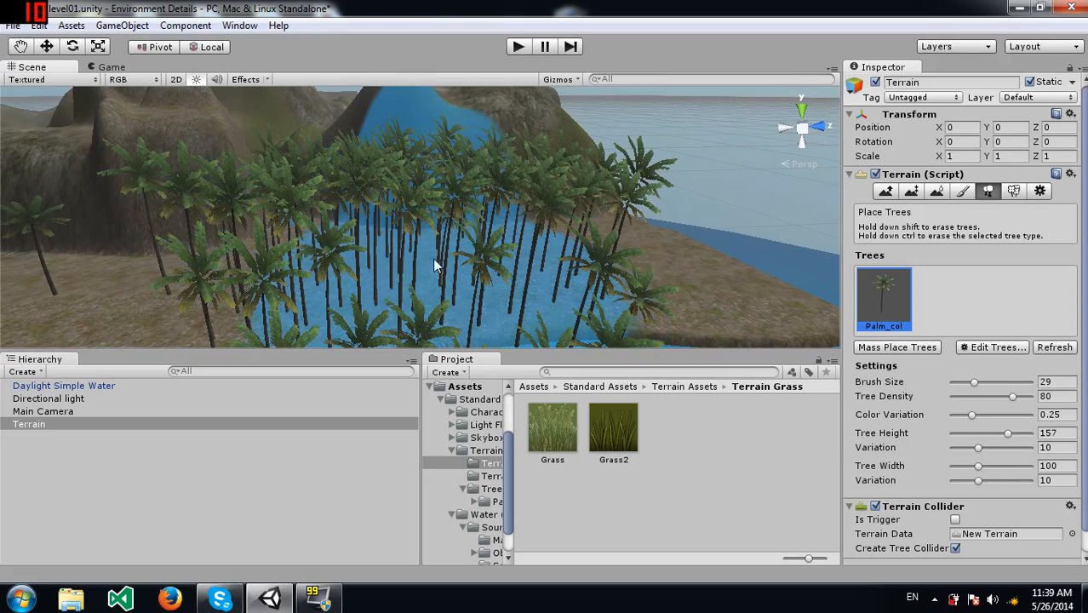
Step: Set the tree density to 56 and brush size to 18, and erase palms from the middle of the beach
drag(1003, 404, 994, 398)
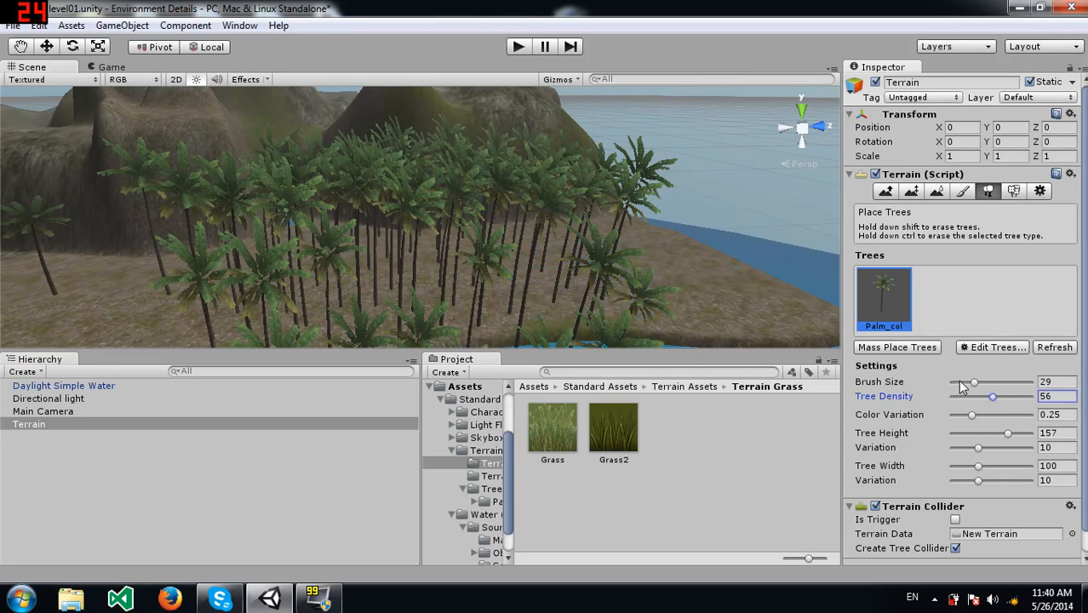
click(961, 382)
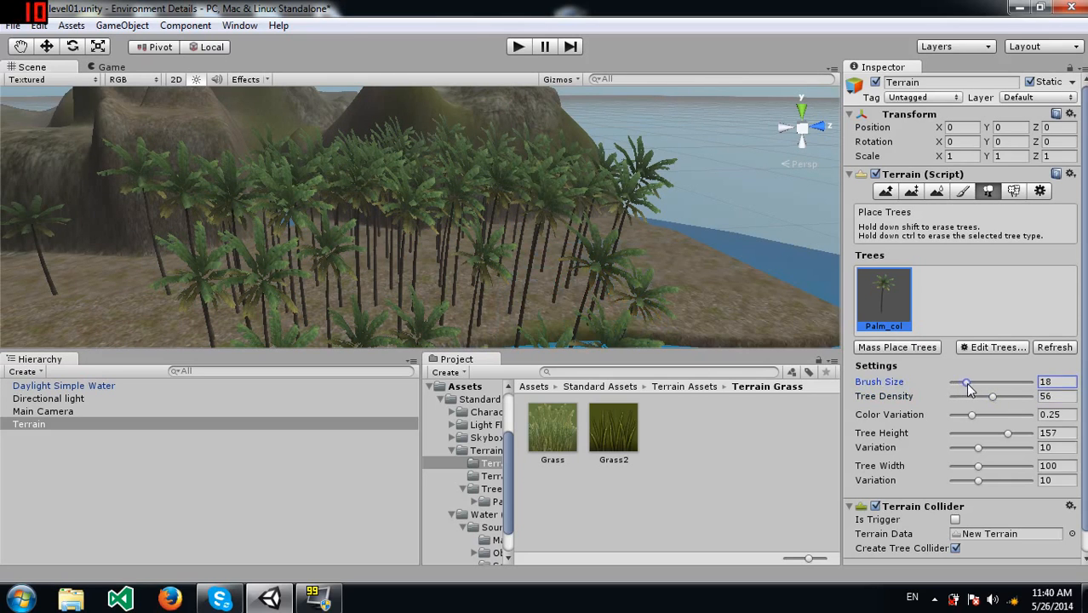
key(a)
right_drag(312, 271, 401, 225)
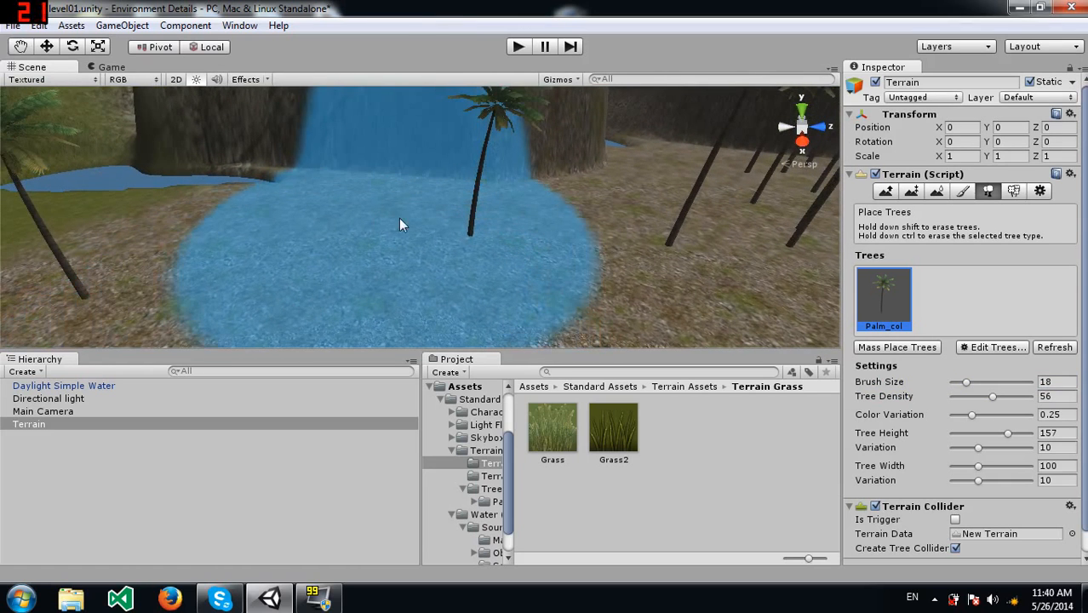
scroll(459, 217, down, 3)
mouse_move(488, 237)
shift+mouse_down()
mouse_move(567, 236)
mouse_move(602, 214)
mouse_move(376, 292)
mouse_move(644, 316)
mouse_move(584, 242)
shift+mouse_up()
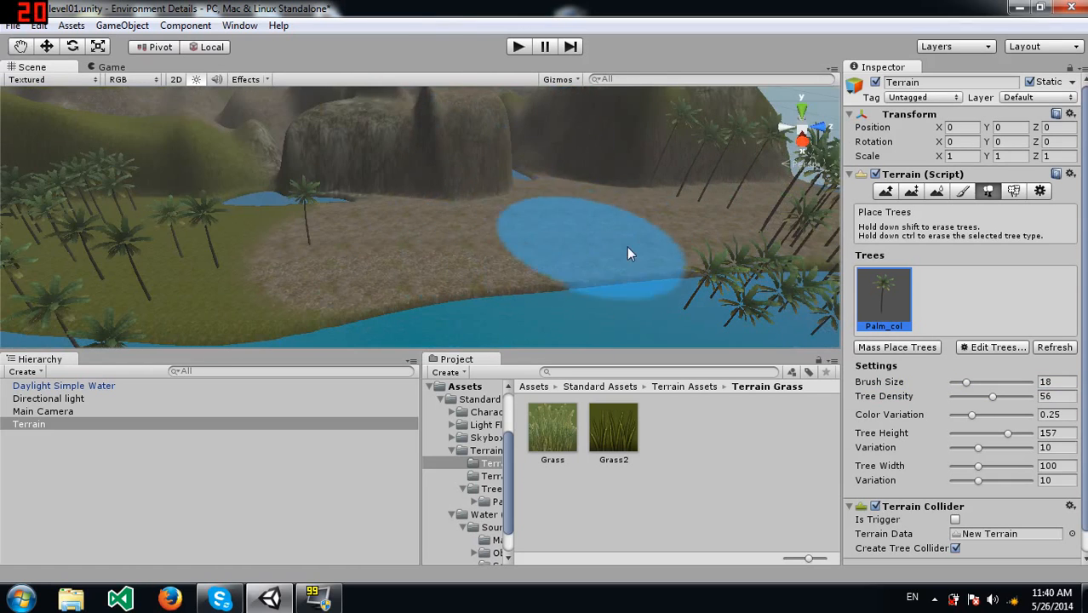
Step: Paint wider palms on the cleared beach, first with tree width 147 and again with tree width 200
click(1002, 466)
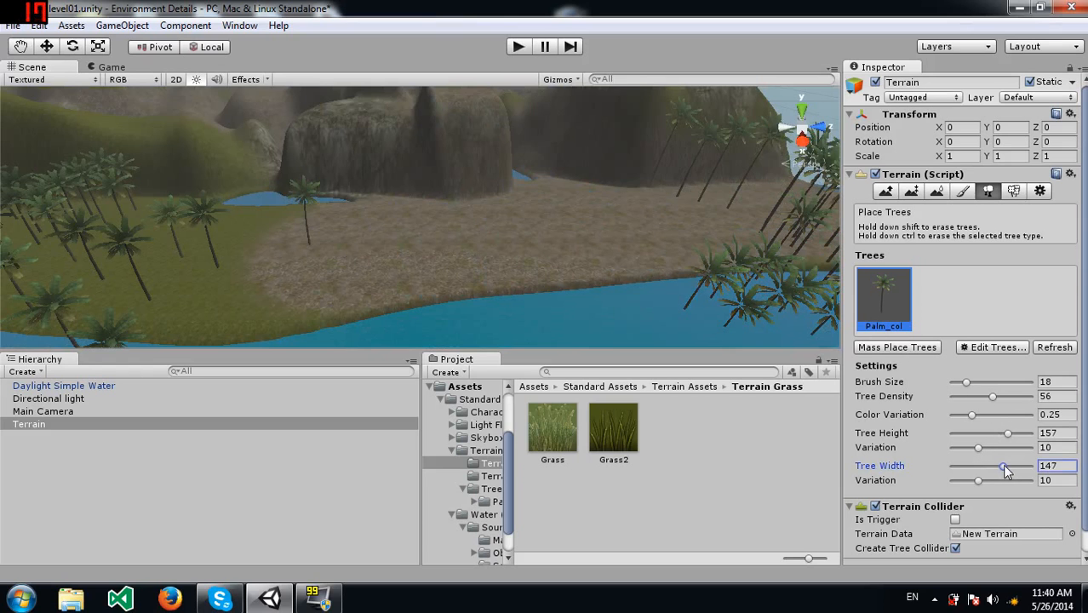
click(521, 237)
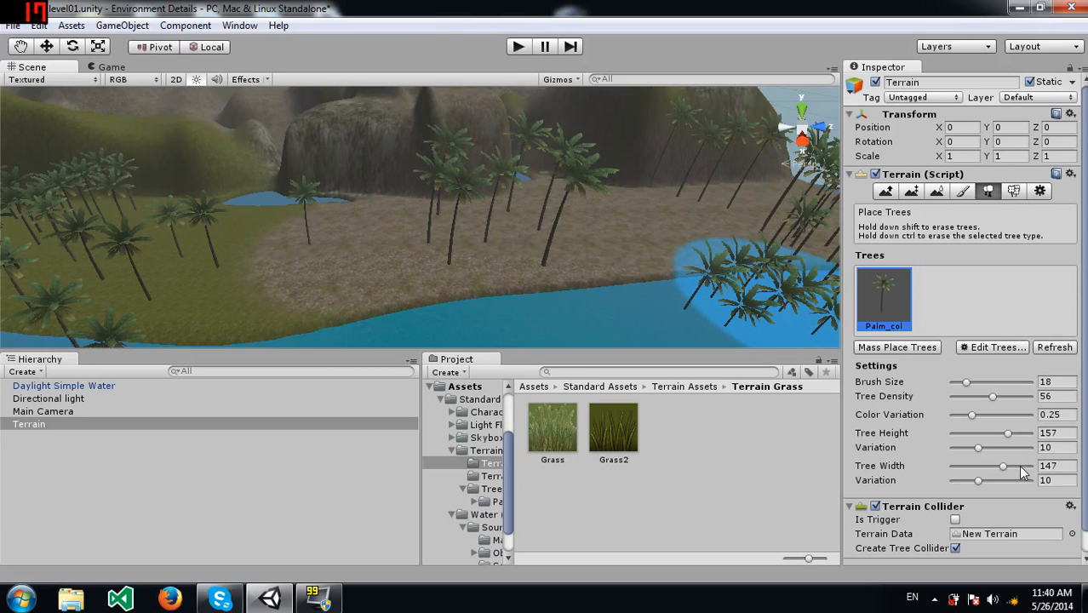
drag(1026, 466, 1044, 474)
alt+drag(622, 233, 544, 207)
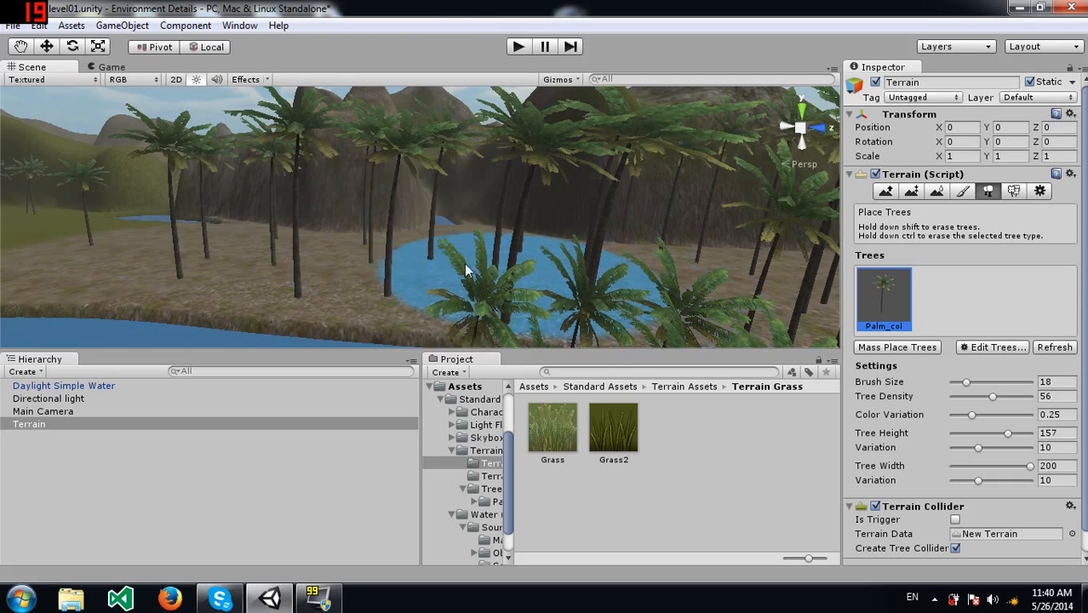
Step: Erase the wide palms from the middle of the beach and paint shorter ones with tree height 103
mouse_move(396, 281)
shift+mouse_down()
mouse_move(507, 260)
mouse_move(586, 342)
mouse_move(539, 274)
shift+mouse_up()
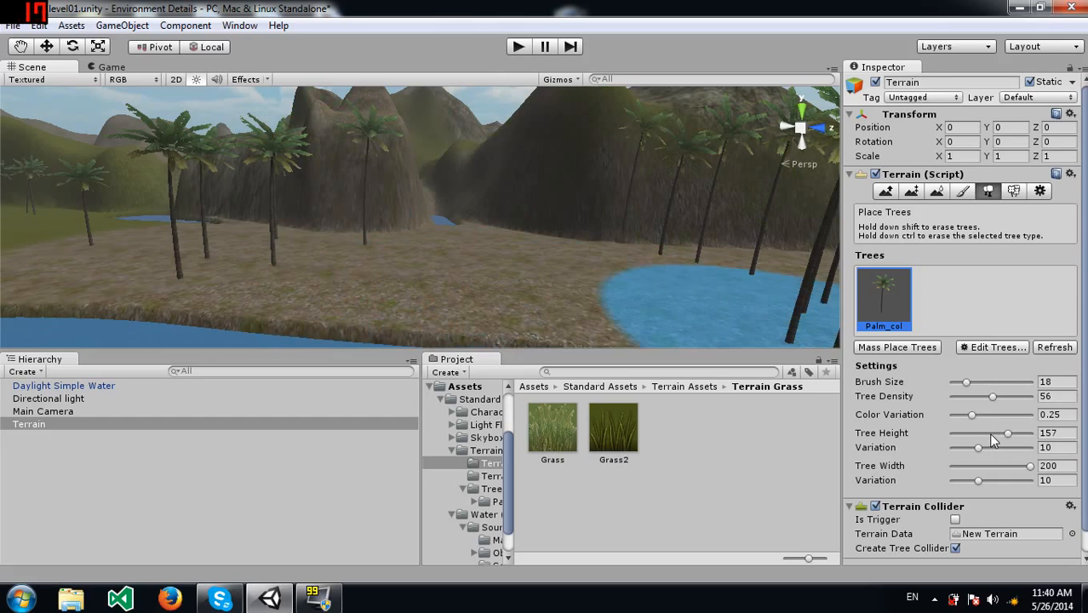
click(981, 436)
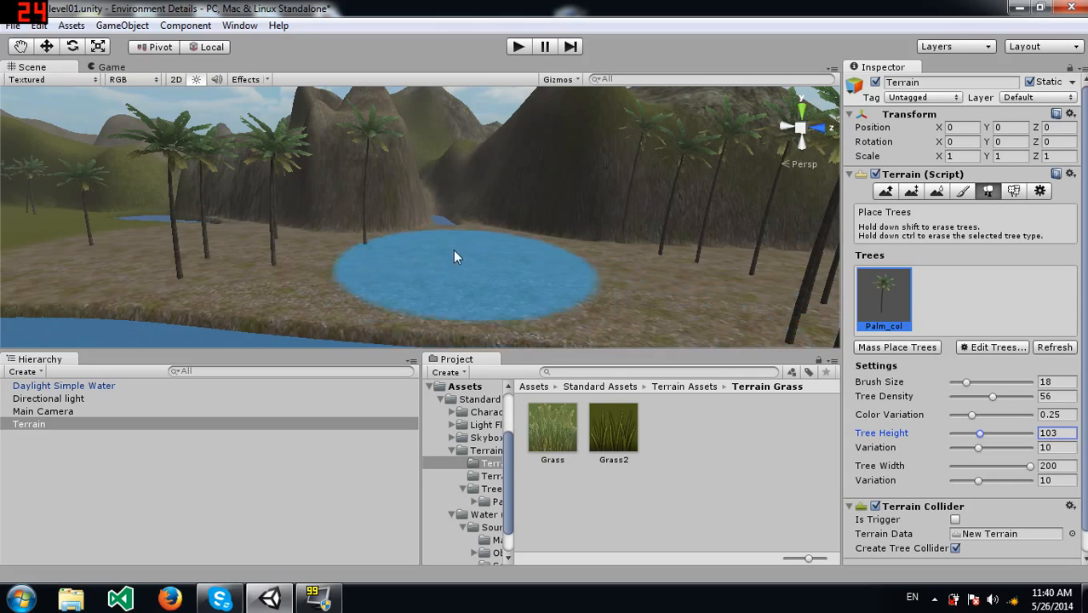
click(473, 271)
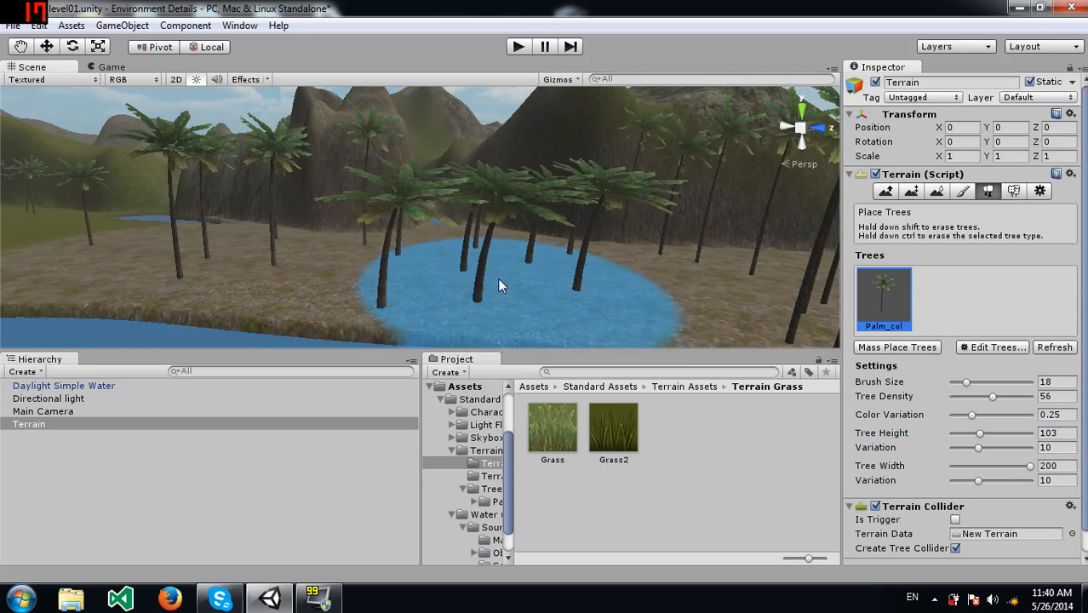
middle_drag(585, 303, 528, 277)
alt+drag(528, 277, 528, 290)
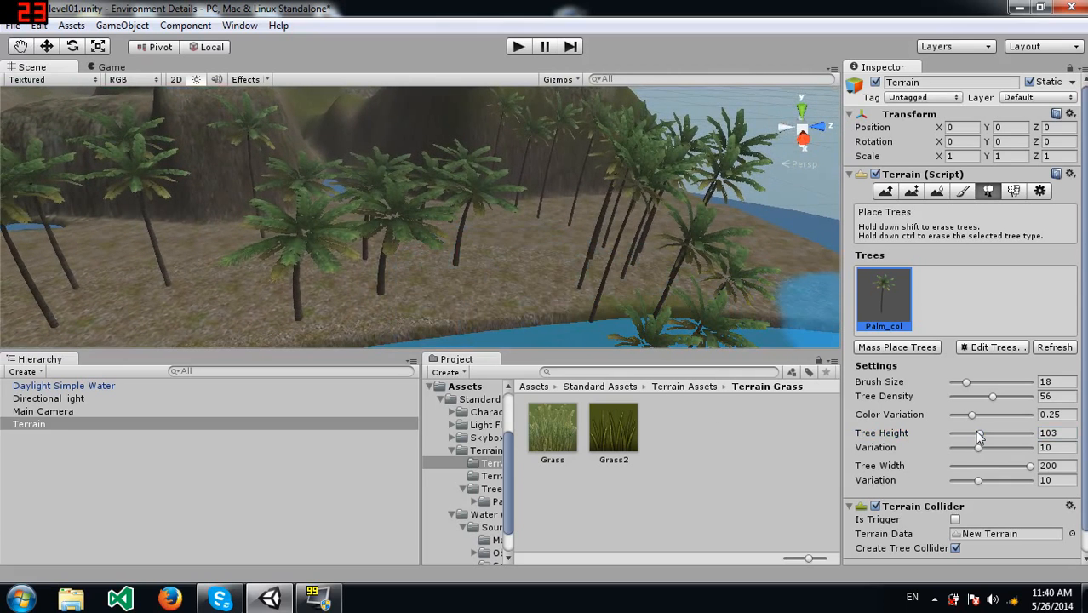
Step: Set the tree height to 152 and tree width to 106, and paint palms across the beach
drag(996, 432, 1007, 433)
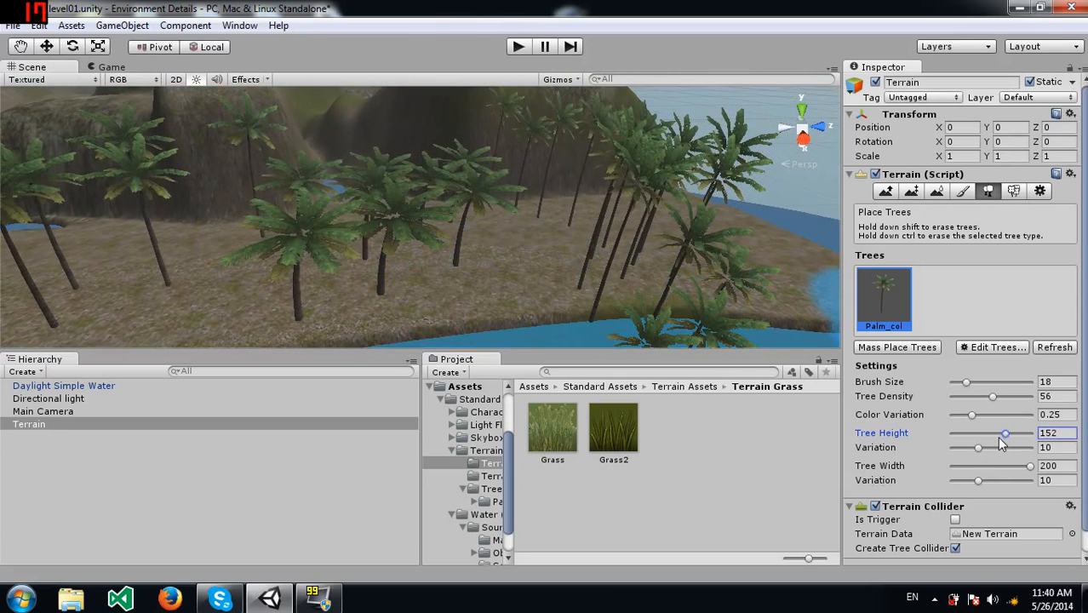
drag(981, 465, 988, 469)
mouse_move(565, 253)
mouse_down()
mouse_move(428, 274)
mouse_move(484, 214)
mouse_move(360, 252)
mouse_move(245, 264)
mouse_move(265, 282)
mouse_up()
Step: Erase the palms from the sandy beach, keeping a single palm near the edge of the grass
mouse_move(559, 236)
alt+mouse_down()
mouse_move(379, 236)
mouse_move(354, 195)
mouse_move(610, 213)
mouse_move(584, 177)
alt+mouse_up()
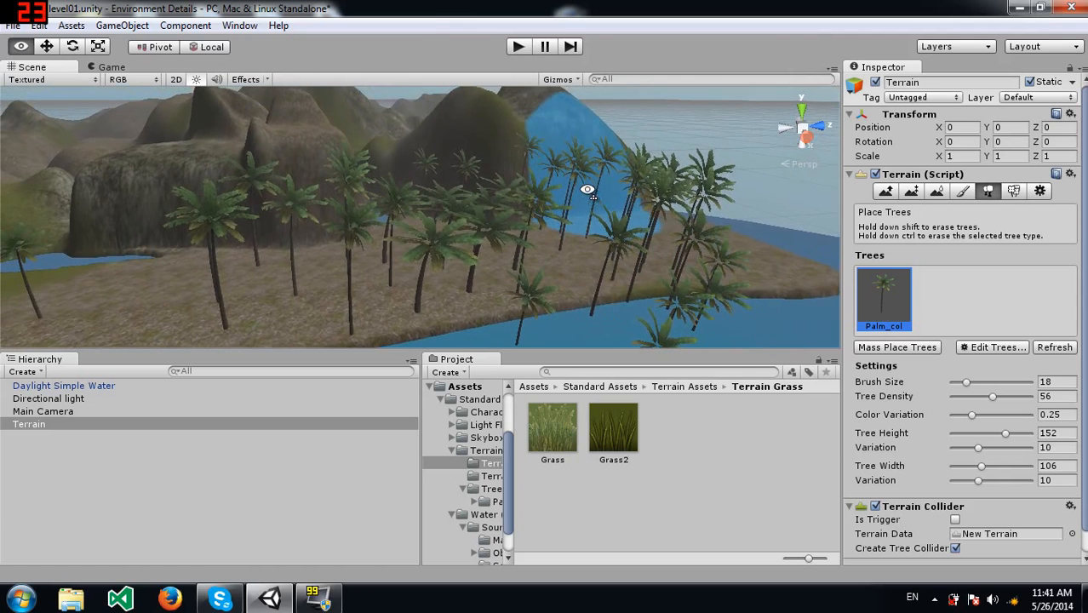
alt+drag(441, 260, 630, 323)
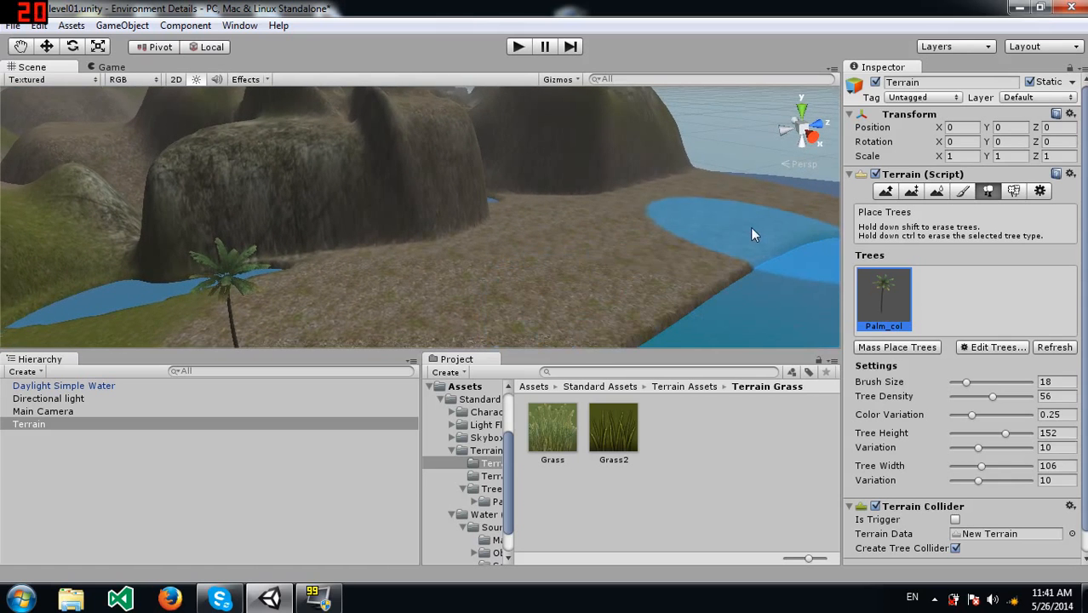
alt+drag(669, 222, 664, 245)
Step: Examine the palms on the grass and check that the terrain's Create Tree Collider option is enabled
scroll(955, 388, down, 1)
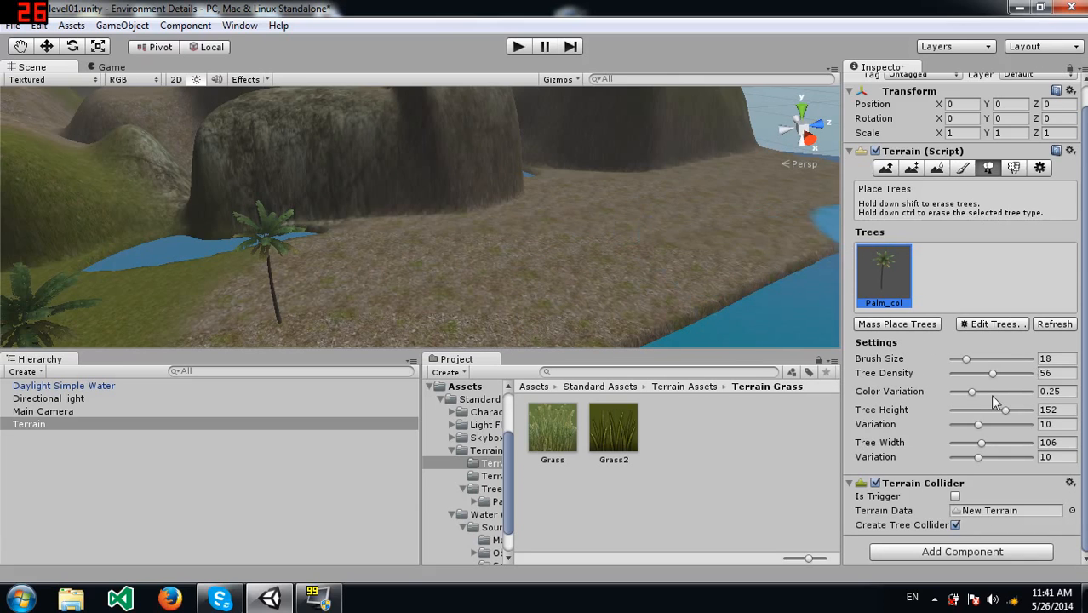
alt+drag(472, 205, 673, 298)
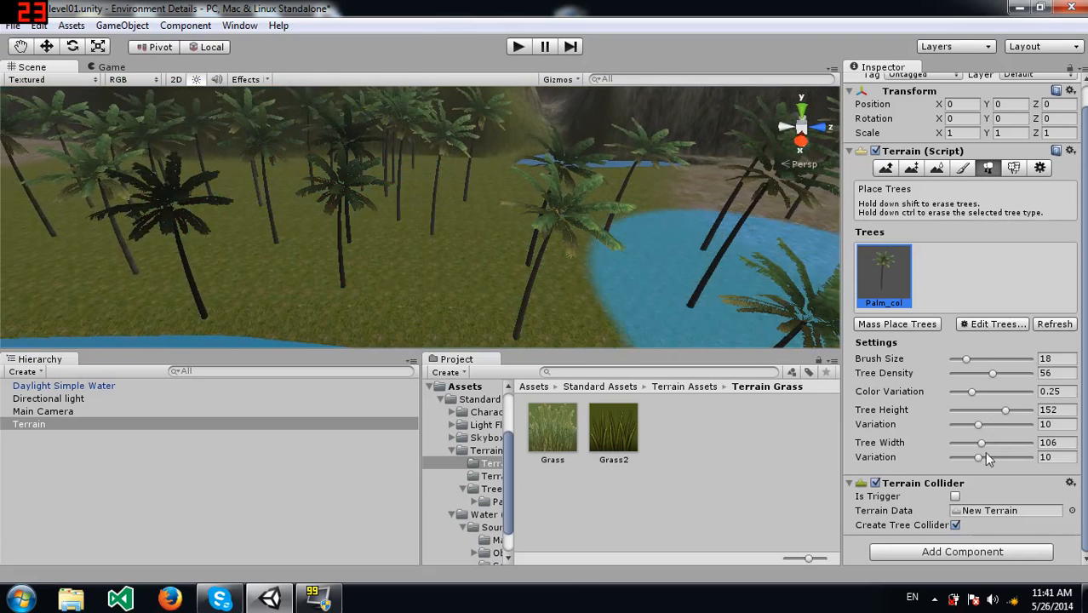
click(955, 526)
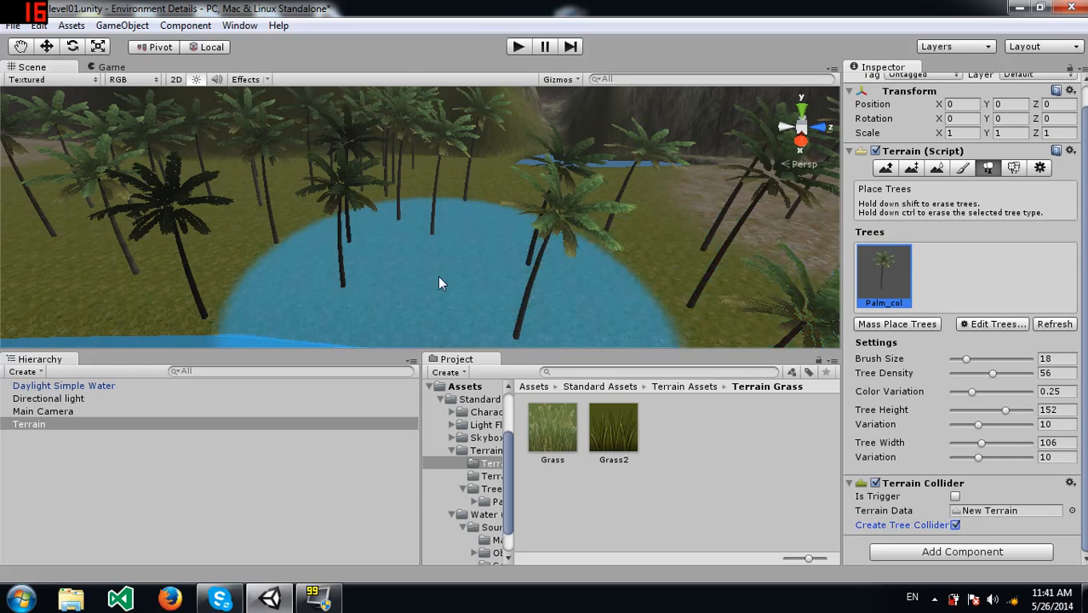
Step: Switch the terrain tool to Paint Details with the cleared sandy beach in view
alt+drag(388, 207, 566, 160)
key(w)
mouse_move(566, 160)
right_down()
mouse_move(561, 120)
mouse_move(619, 131)
mouse_move(591, 165)
mouse_move(532, 159)
mouse_move(551, 168)
right_up()
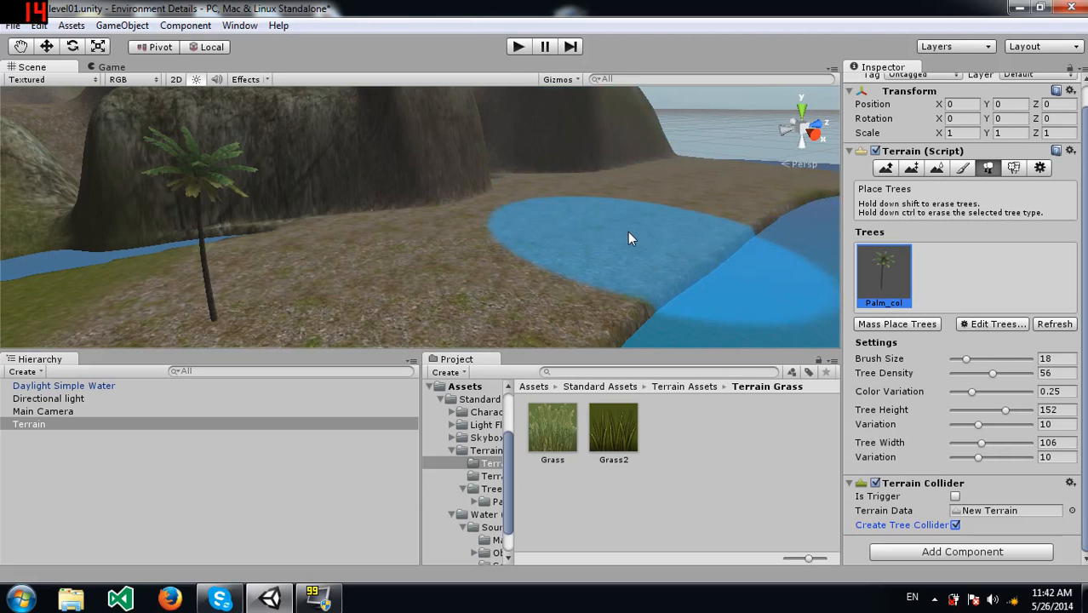
click(1013, 169)
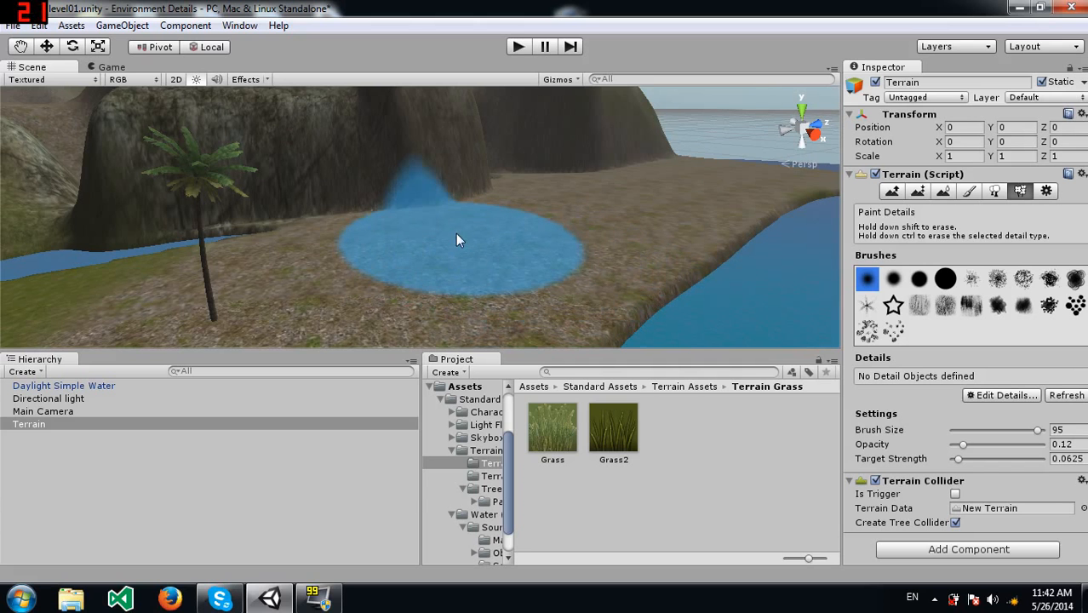
key(w)
mouse_move(460, 256)
right_down()
mouse_move(471, 257)
mouse_move(466, 285)
mouse_move(447, 258)
mouse_move(511, 270)
right_up()
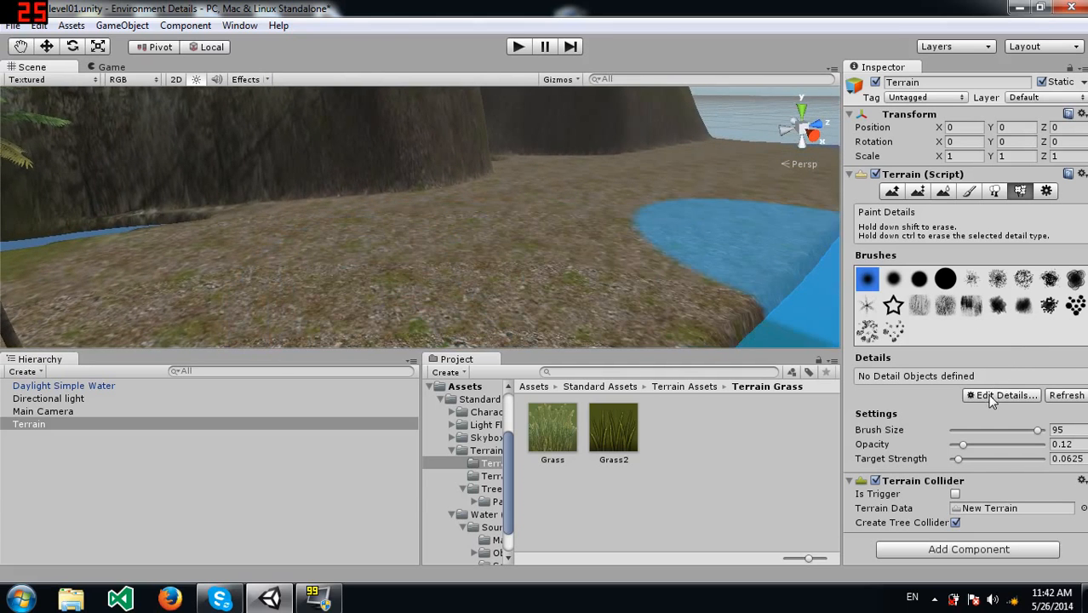
Step: Start a new grass texture for the terrain details and assign Grass as its detail texture
click(992, 398)
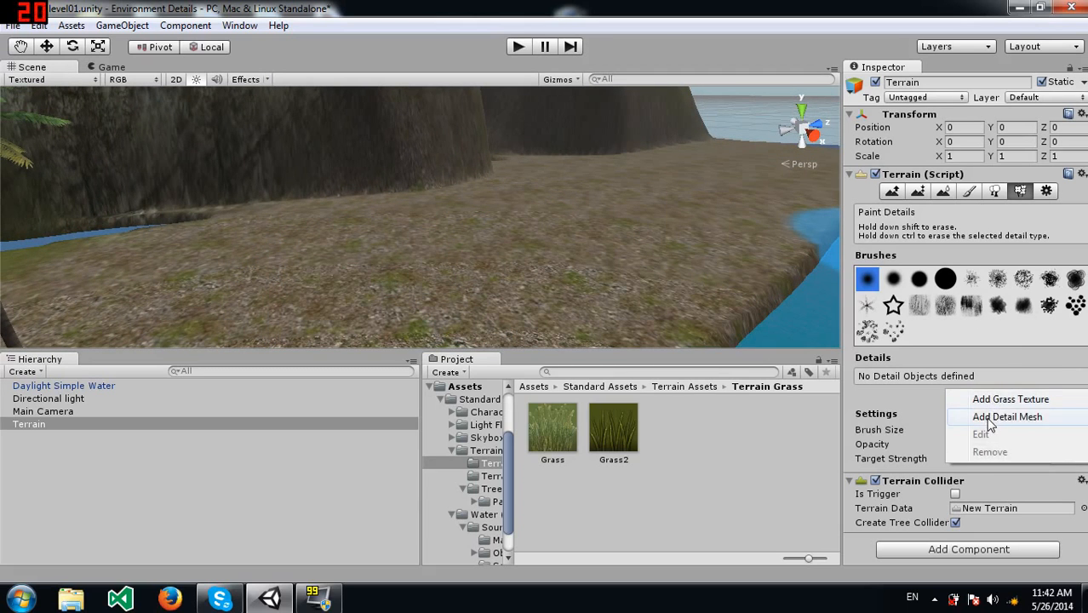
click(991, 400)
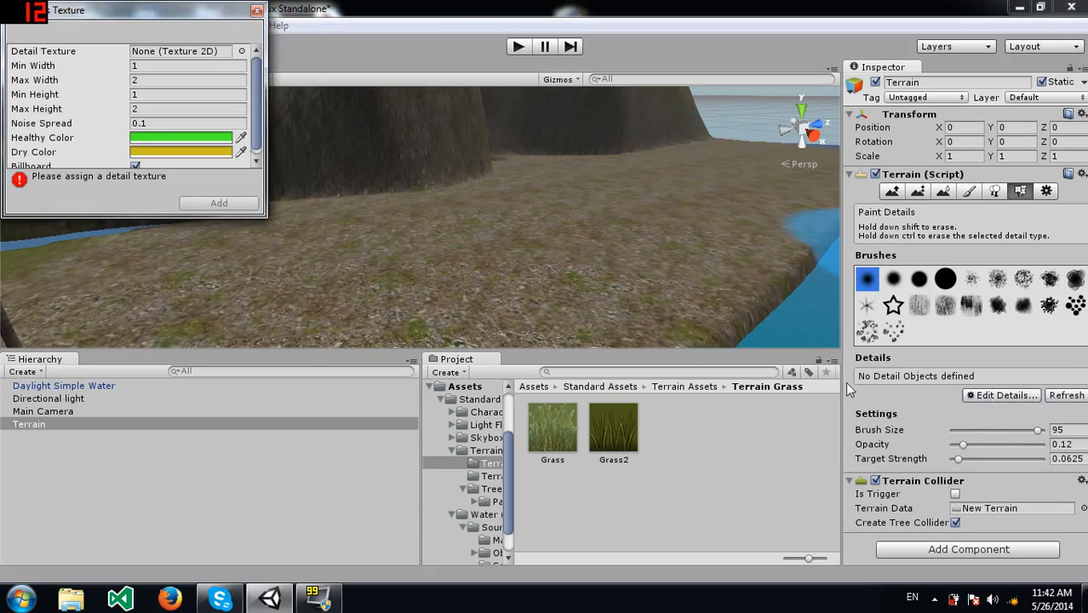
click(242, 51)
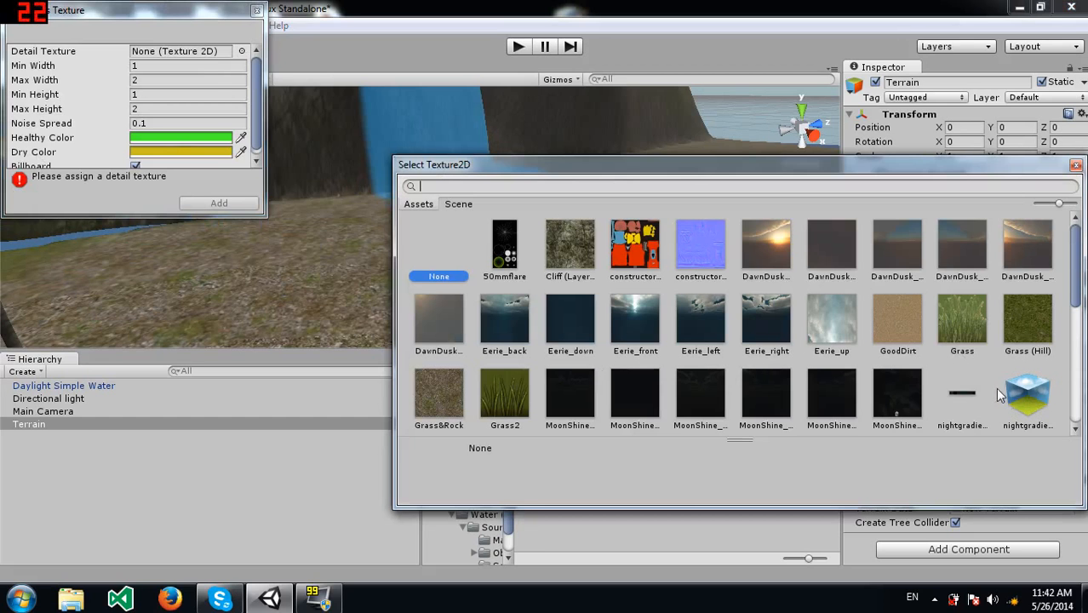
click(965, 317)
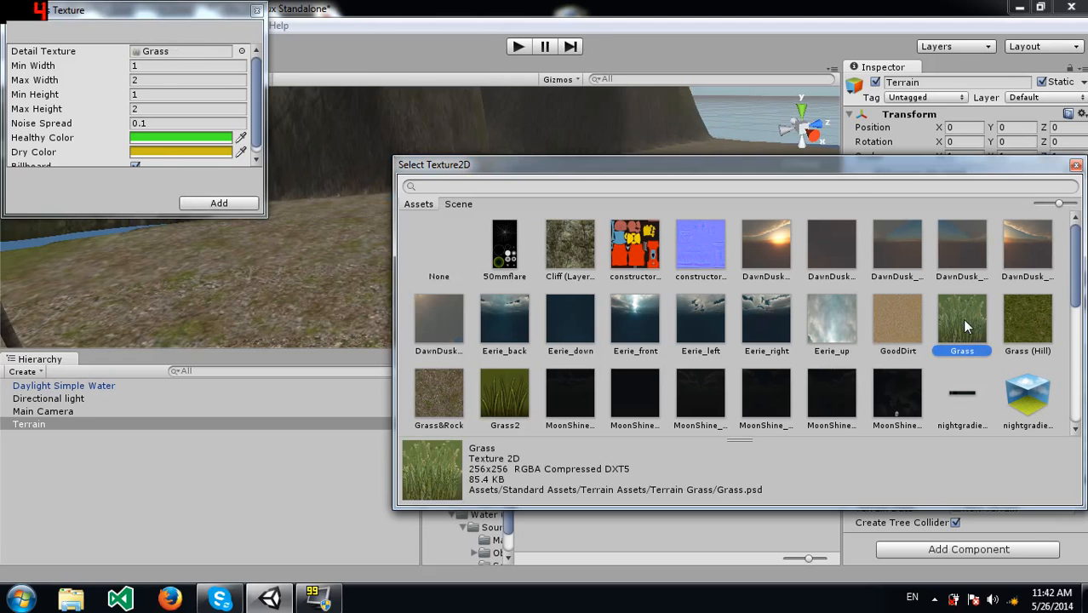
double_click(962, 318)
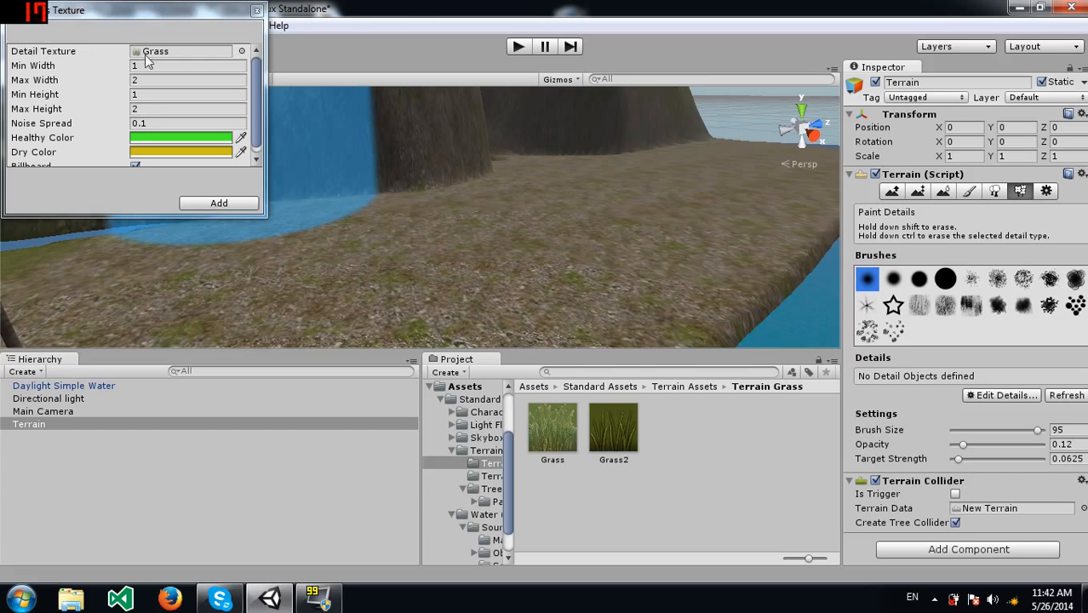
Step: Reselect Grass as the detail texture, turn off the Billboard option, and add the grass texture to the terrain details
click(242, 51)
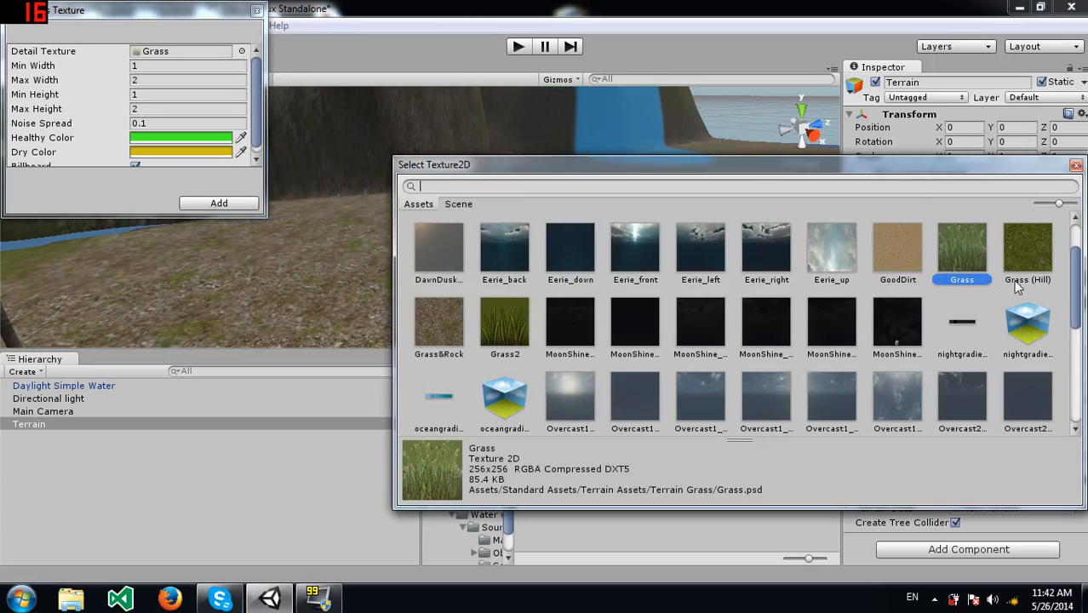
double_click(975, 246)
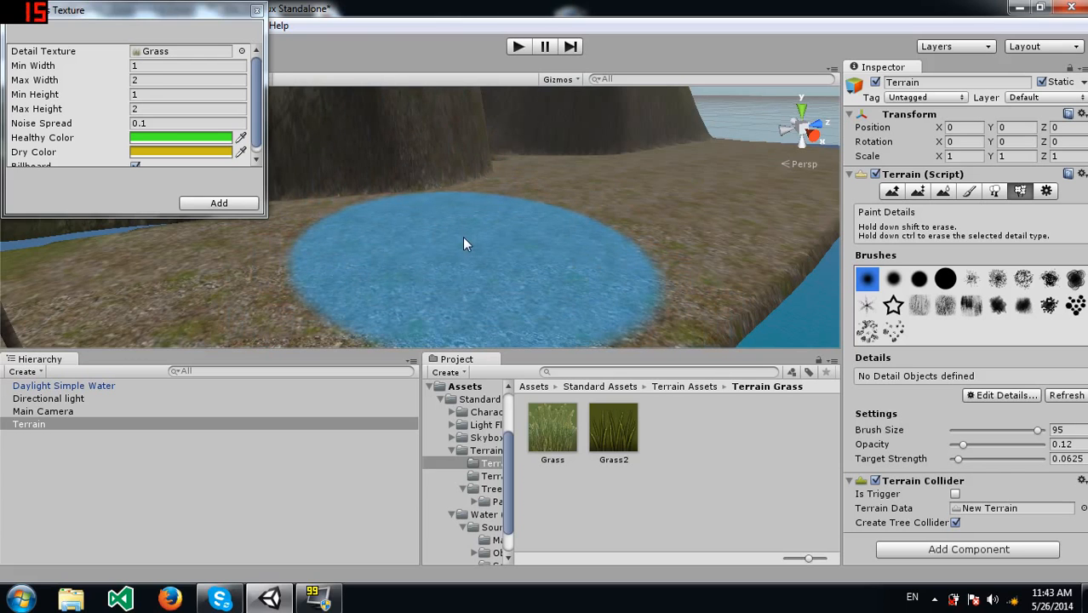
scroll(83, 126, down, 1)
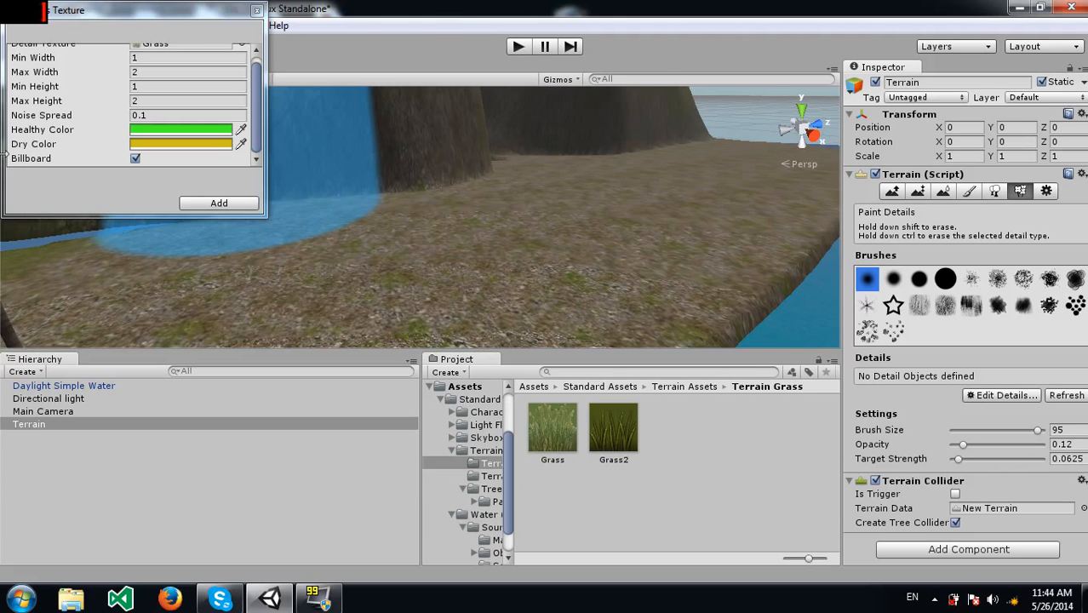
click(135, 159)
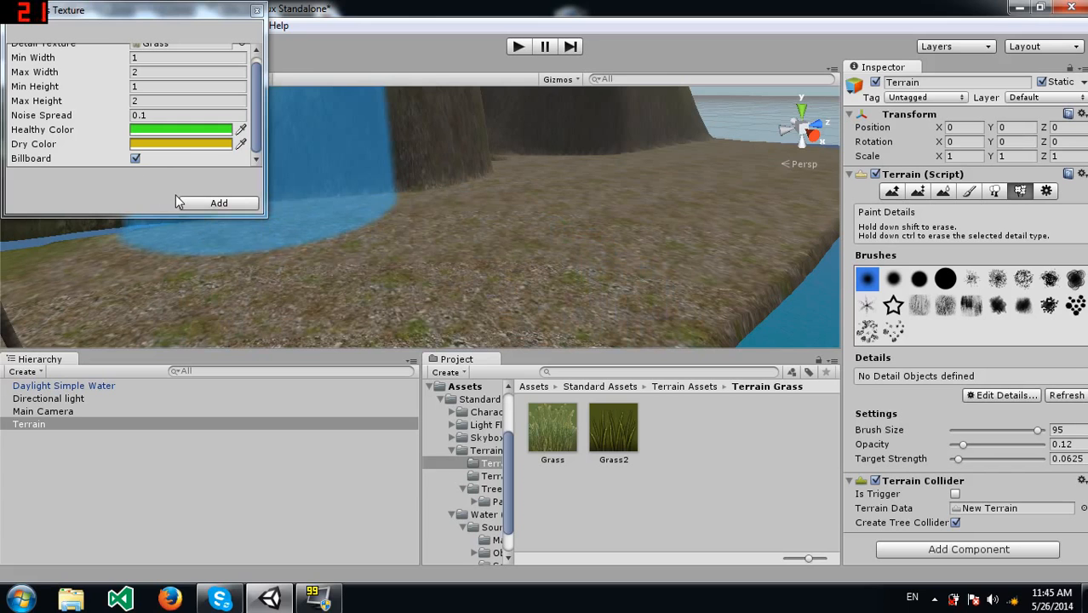
click(134, 158)
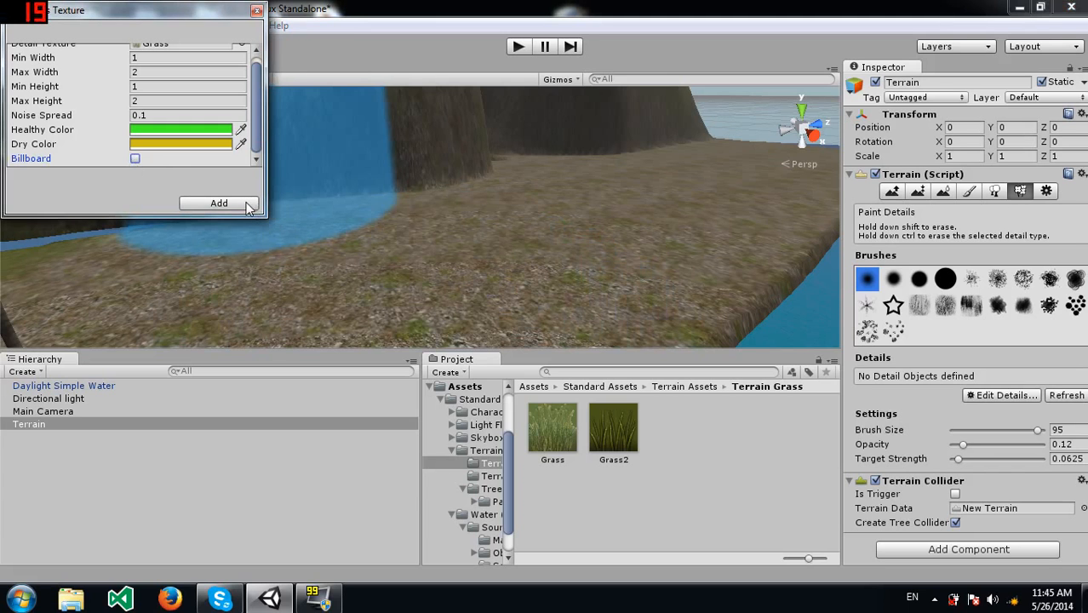
click(247, 205)
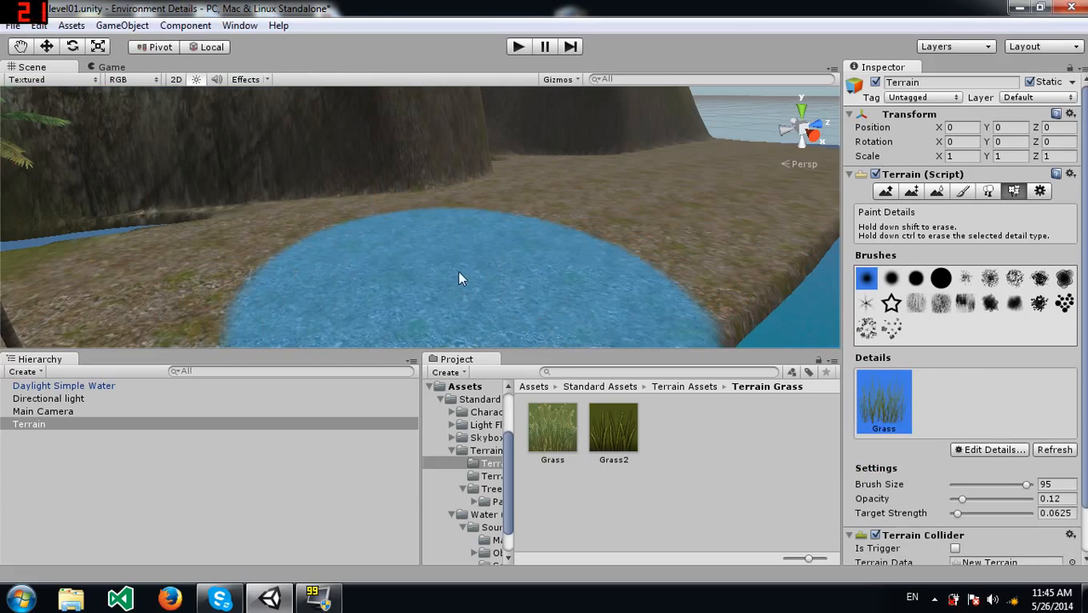
Step: Paint a dense patch of grass on the bare ground by the water with opacity 0.32 and target strength 0.1875
scroll(957, 305, down, 2)
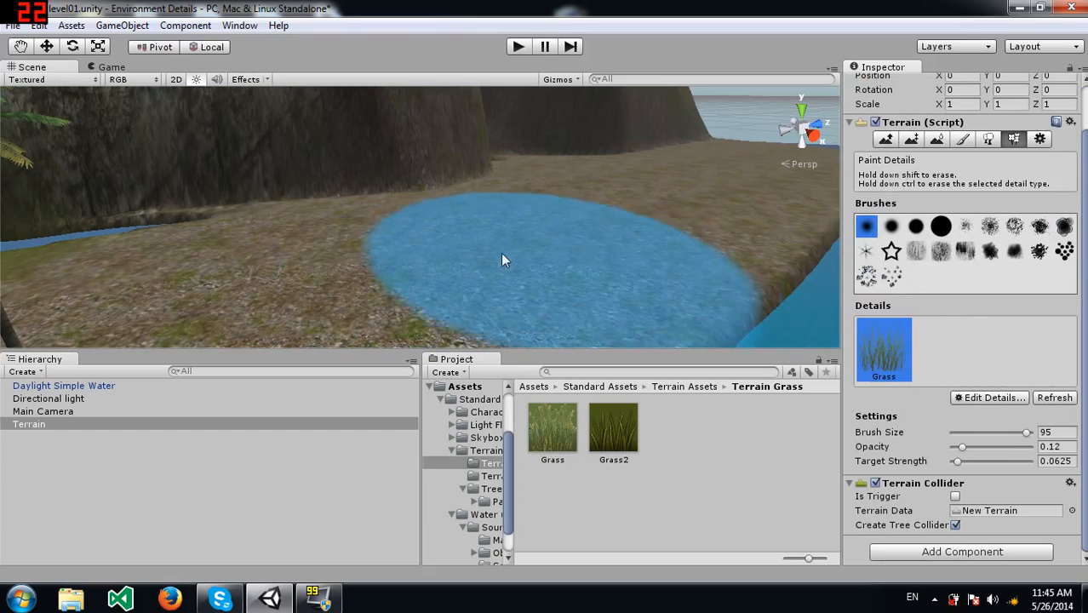
click(977, 447)
click(969, 461)
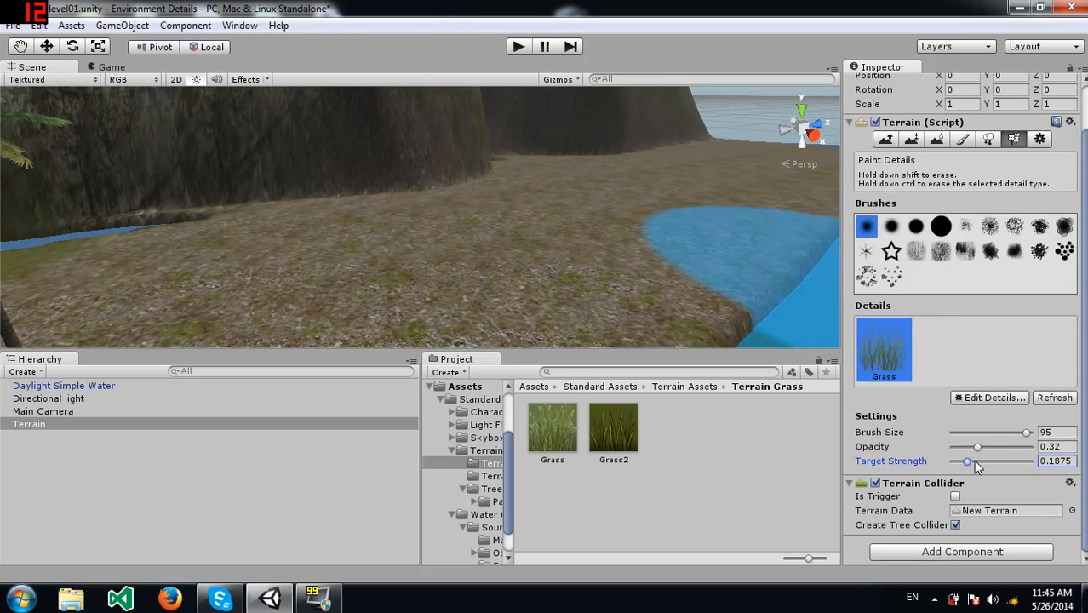
mouse_move(502, 238)
mouse_down()
mouse_move(545, 218)
mouse_move(661, 209)
mouse_move(631, 179)
mouse_move(605, 223)
mouse_move(470, 253)
mouse_move(251, 271)
mouse_up()
mouse_move(432, 174)
right_down()
mouse_move(411, 279)
mouse_move(411, 259)
right_up()
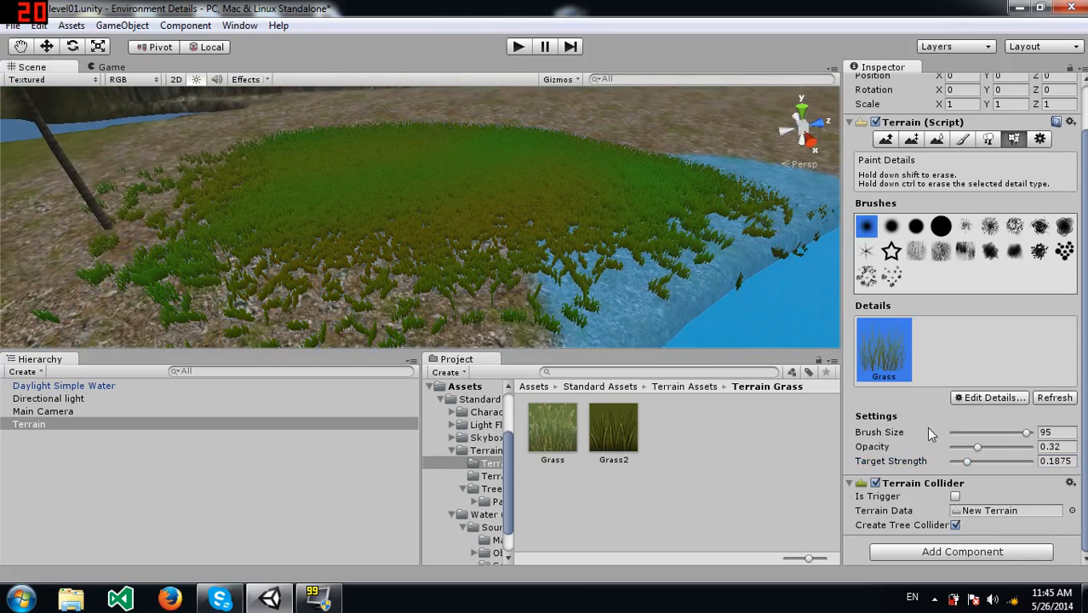
Step: Set the detail brush opacity to 0.1 and target strength to 0.125, and erase the painted grass patch
click(956, 447)
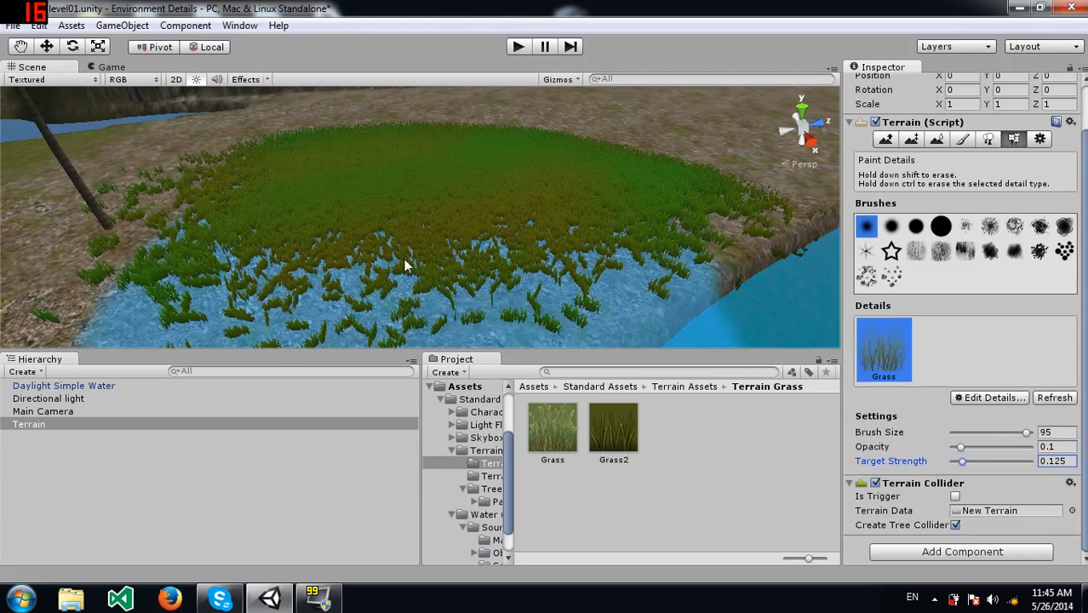
key(Caps_Lock)
mouse_move(298, 272)
shift+mouse_down()
mouse_move(303, 288)
mouse_move(327, 228)
mouse_move(412, 177)
mouse_move(636, 185)
mouse_move(680, 175)
mouse_move(592, 205)
mouse_move(364, 151)
mouse_move(250, 223)
mouse_move(248, 191)
mouse_move(177, 203)
mouse_move(271, 160)
mouse_move(506, 174)
mouse_move(509, 127)
mouse_move(394, 177)
mouse_move(402, 283)
mouse_move(704, 208)
mouse_move(591, 284)
mouse_move(425, 316)
mouse_move(426, 230)
mouse_move(401, 273)
mouse_move(499, 260)
mouse_move(312, 300)
mouse_move(519, 177)
shift+mouse_up()
mouse_move(432, 197)
right_down()
mouse_move(482, 153)
mouse_move(486, 180)
mouse_move(476, 142)
mouse_move(428, 165)
mouse_move(370, 154)
mouse_move(509, 141)
right_up()
key(w)
key(s)
mouse_move(509, 135)
shift+mouse_down()
mouse_move(755, 121)
mouse_move(748, 150)
mouse_move(481, 129)
shift+mouse_up()
mouse_move(211, 145)
right_down()
mouse_move(330, 168)
mouse_move(404, 160)
mouse_move(408, 111)
mouse_move(445, 117)
mouse_move(435, 157)
mouse_move(400, 178)
mouse_move(256, 181)
right_up()
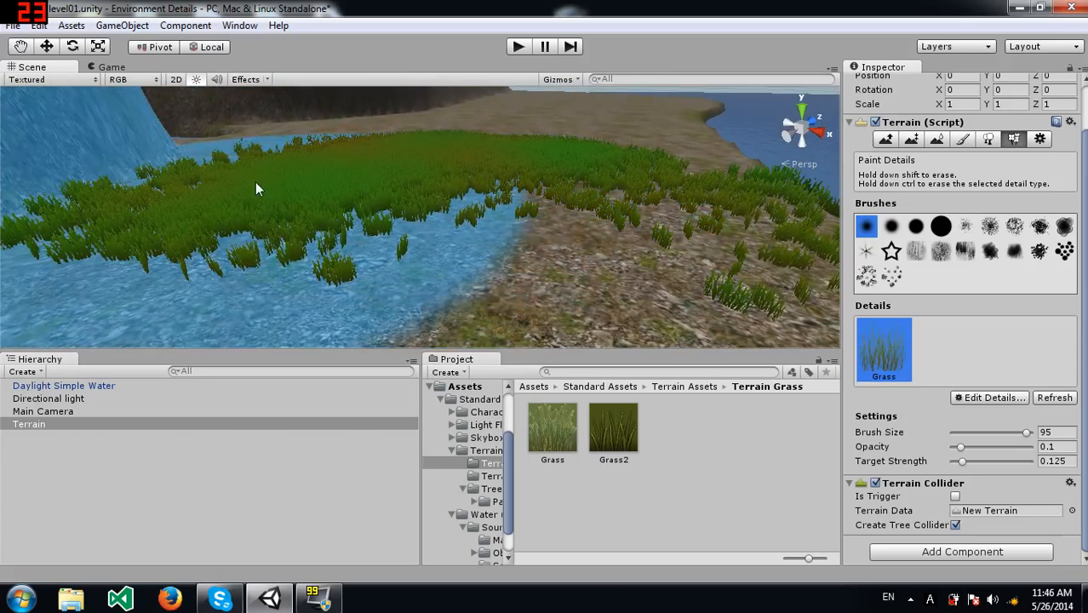
mouse_move(336, 165)
shift+mouse_down()
mouse_move(269, 189)
mouse_move(368, 228)
mouse_move(271, 167)
mouse_move(460, 133)
mouse_move(391, 150)
mouse_move(326, 136)
mouse_move(674, 184)
mouse_move(770, 180)
mouse_move(550, 148)
mouse_move(479, 187)
mouse_move(401, 182)
mouse_move(406, 194)
mouse_move(360, 199)
mouse_move(372, 214)
mouse_move(343, 212)
shift+mouse_up()
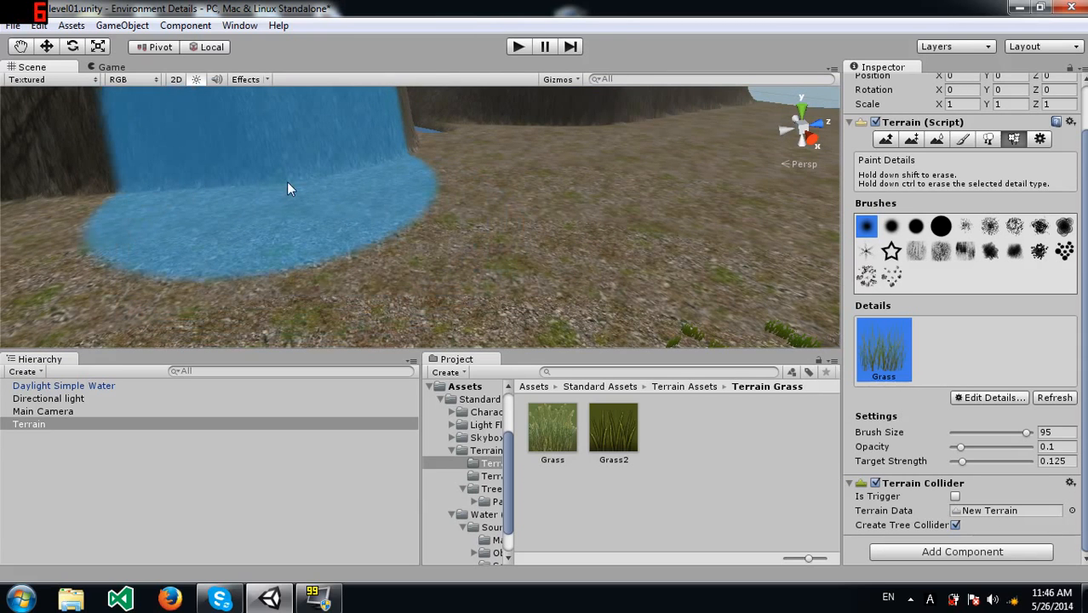
Step: Set the detail brush size to 51 and paint several smaller grass patches on the bare ground near the water's edge
mouse_move(434, 238)
alt+mouse_down()
mouse_move(559, 255)
mouse_move(530, 234)
mouse_move(539, 219)
mouse_move(525, 241)
mouse_move(458, 267)
mouse_move(428, 264)
mouse_move(411, 191)
mouse_move(376, 175)
mouse_move(345, 194)
mouse_move(404, 214)
mouse_move(496, 191)
mouse_move(556, 141)
mouse_move(553, 177)
alt+mouse_up()
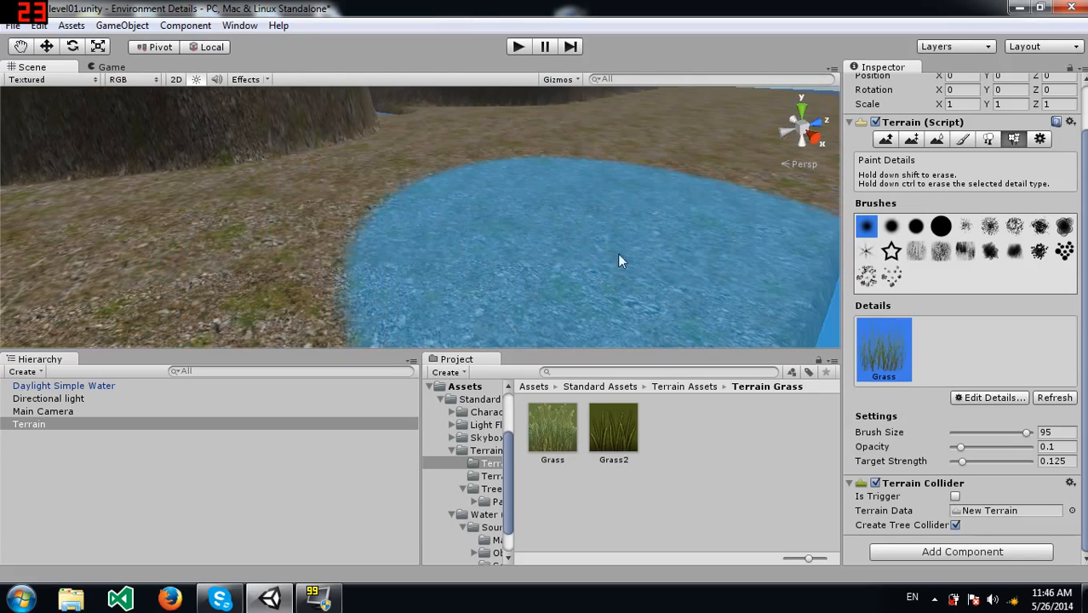
click(991, 433)
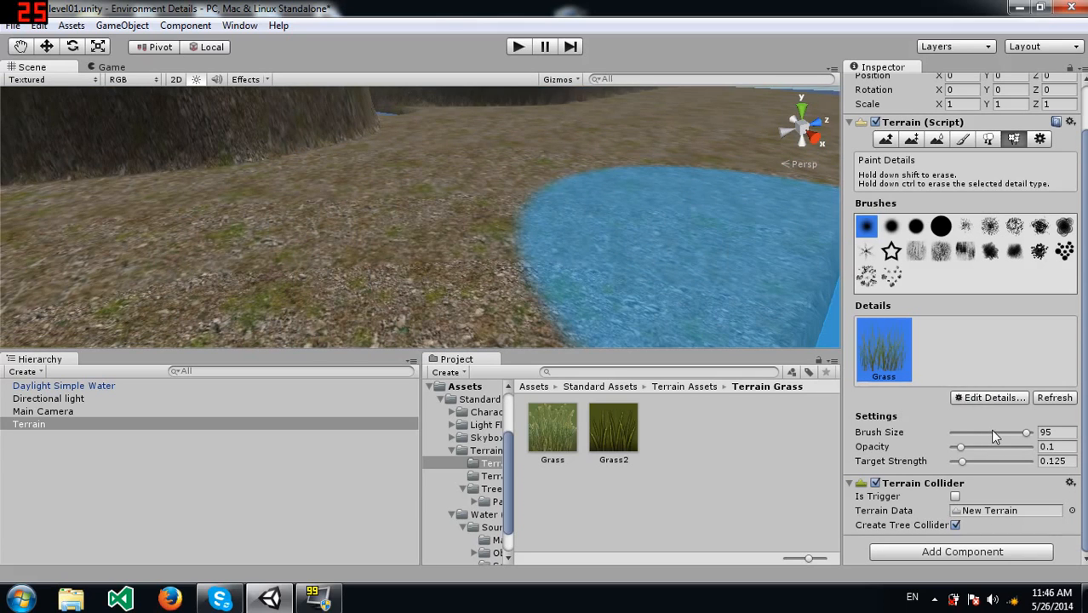
mouse_move(275, 227)
mouse_down()
mouse_move(310, 253)
mouse_move(350, 251)
mouse_up()
drag(575, 194, 536, 239)
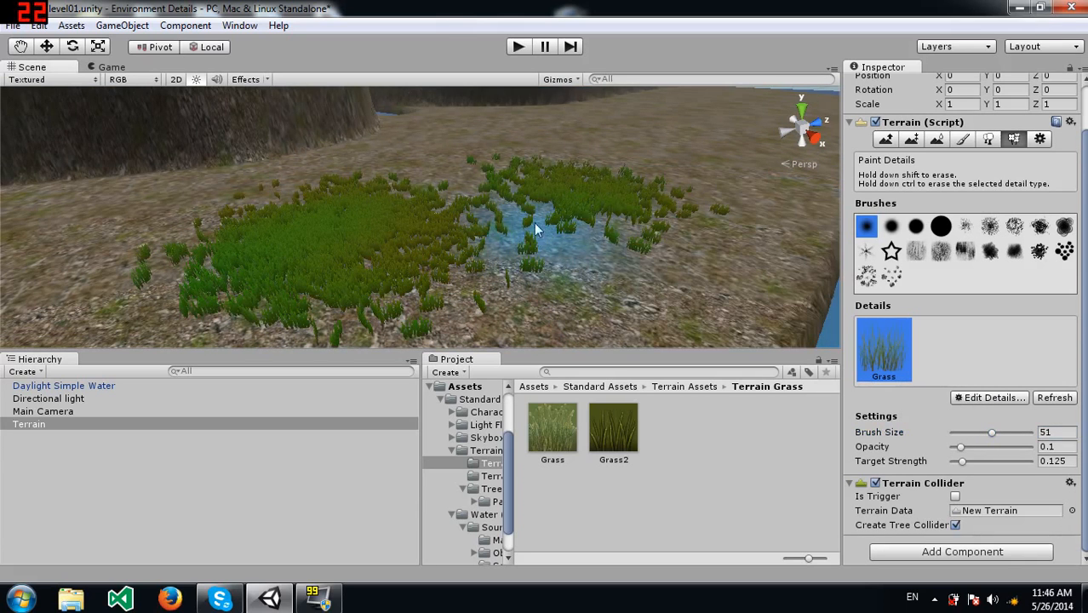
mouse_move(435, 171)
mouse_down()
mouse_move(689, 310)
mouse_move(566, 346)
mouse_move(491, 316)
mouse_move(523, 247)
mouse_up()
right_drag(730, 177, 621, 247)
key(s)
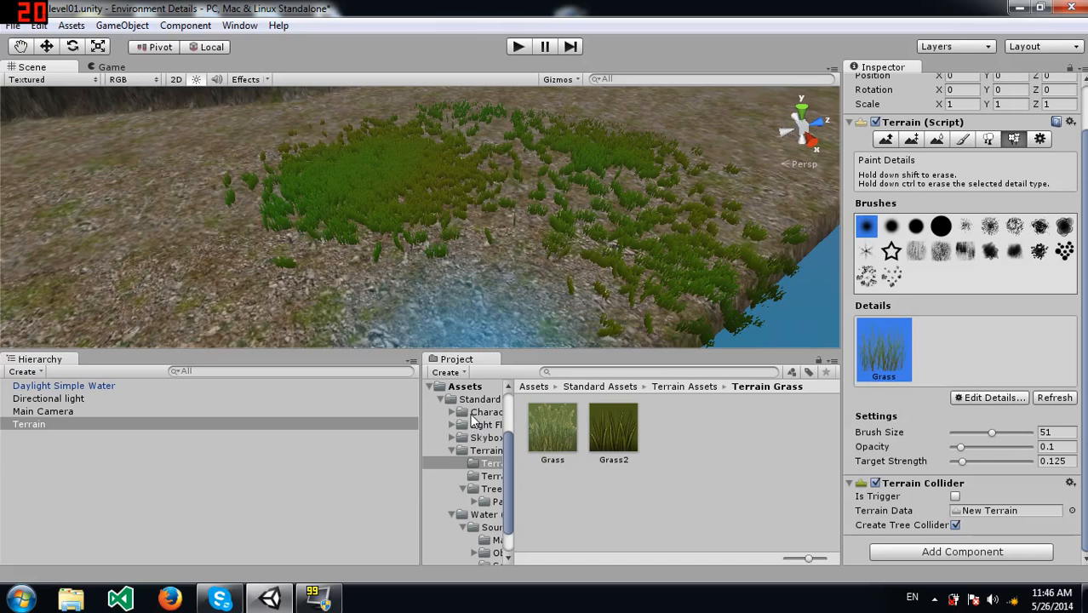
Step: Place a First Person Controller from the Character Controllers assets between the grass patches and lower it to about Y 22.03
click(485, 412)
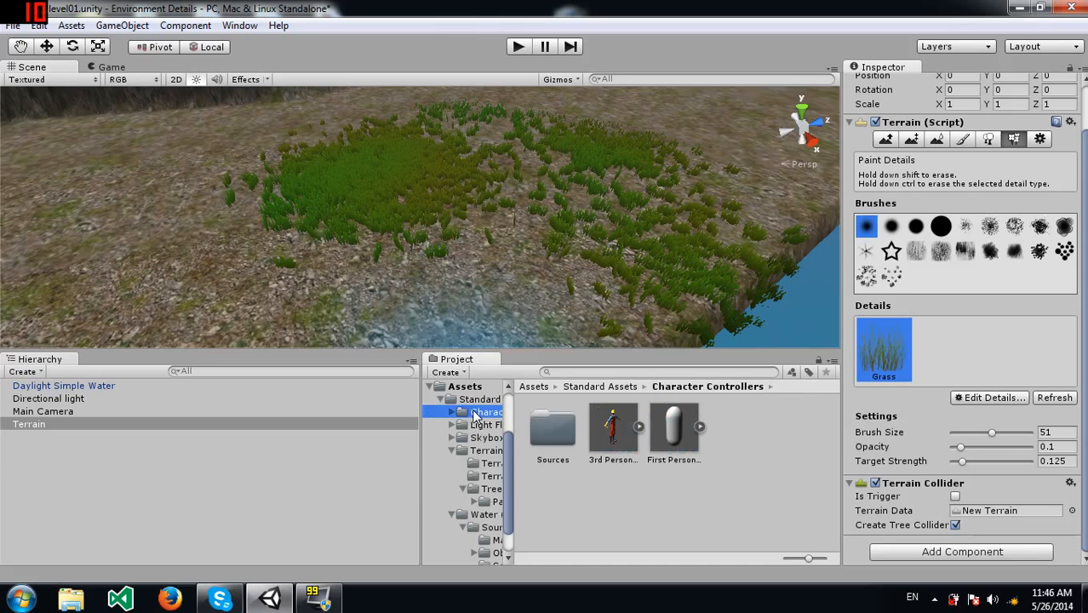
drag(674, 433, 474, 260)
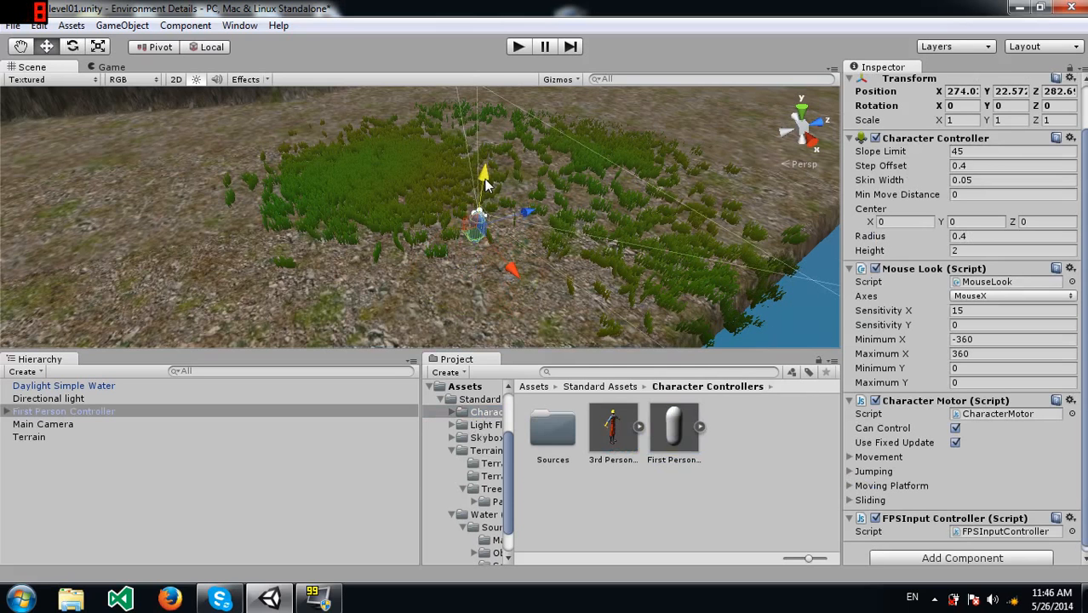
key(w)
right_drag(479, 241, 526, 118)
key(e)
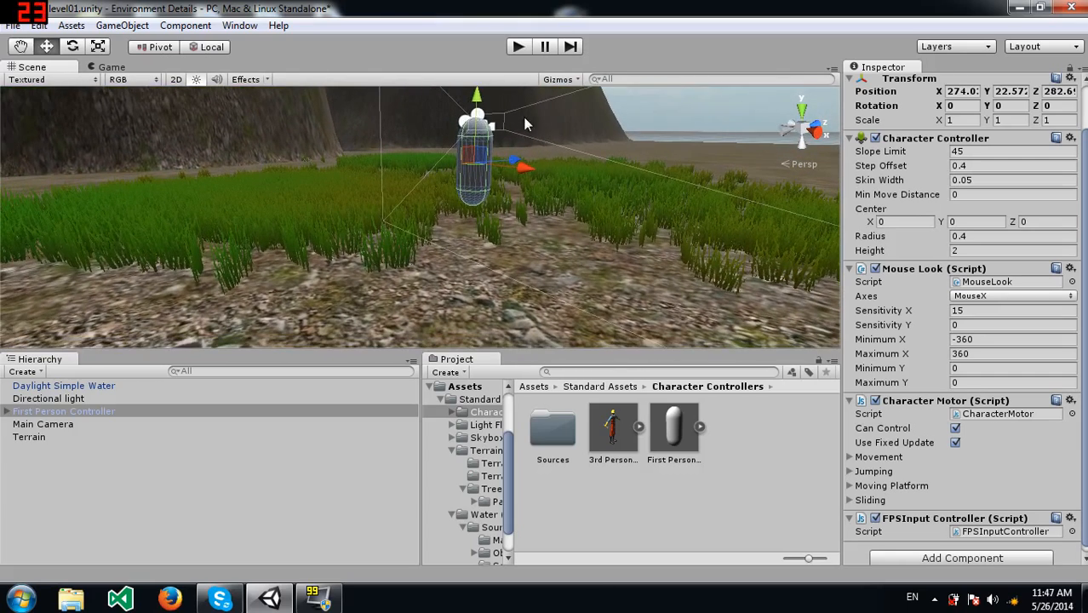
mouse_move(481, 101)
mouse_down()
mouse_move(490, 137)
mouse_move(486, 117)
mouse_up()
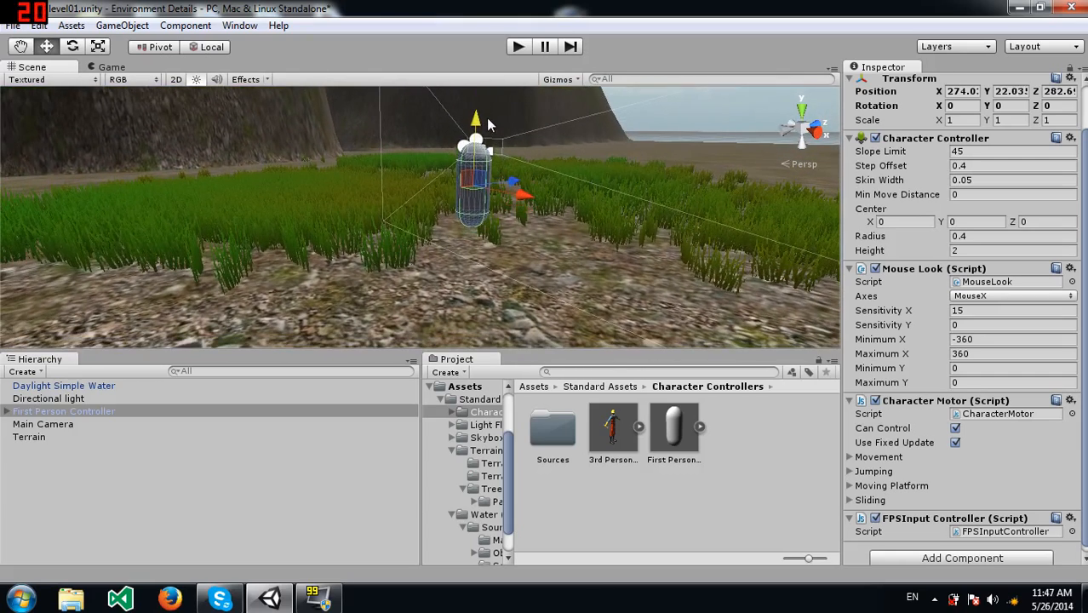
Step: Play-test the level in first person to view the grass with Billboard off, and stop the game
click(518, 47)
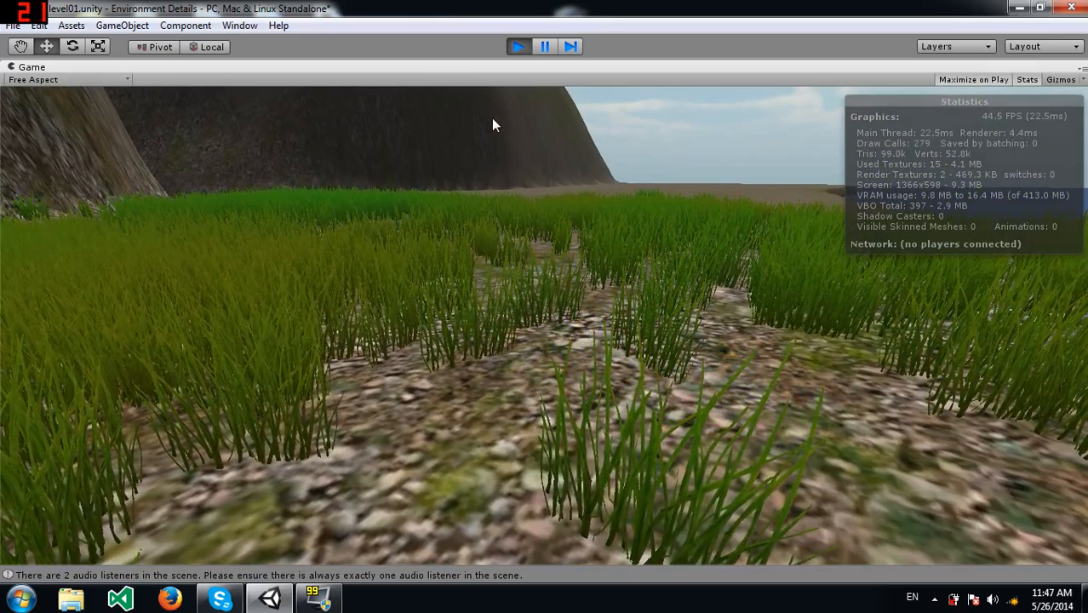
key(w)
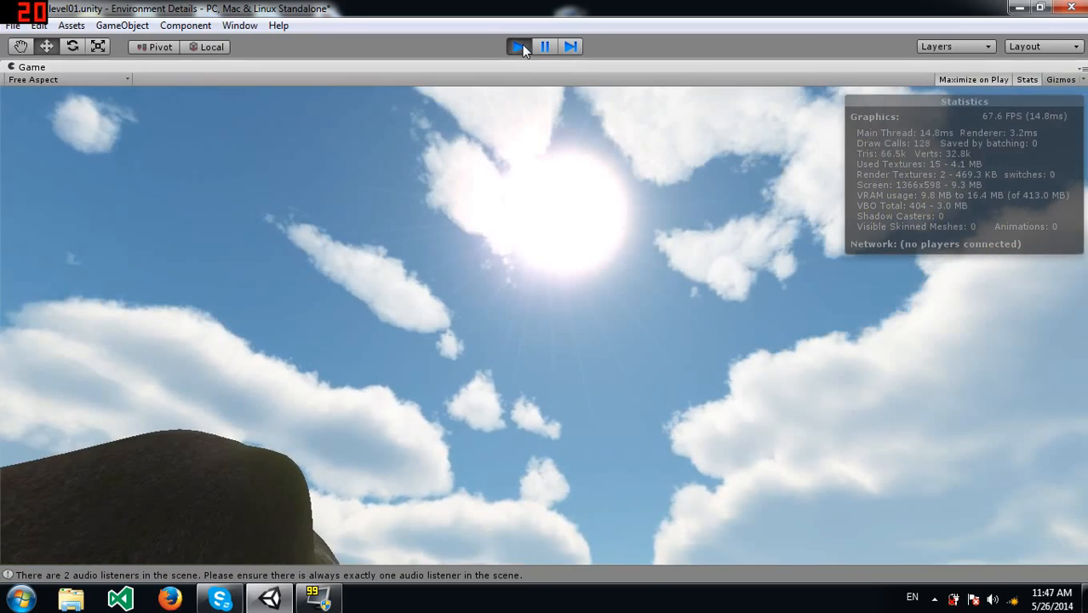
click(521, 46)
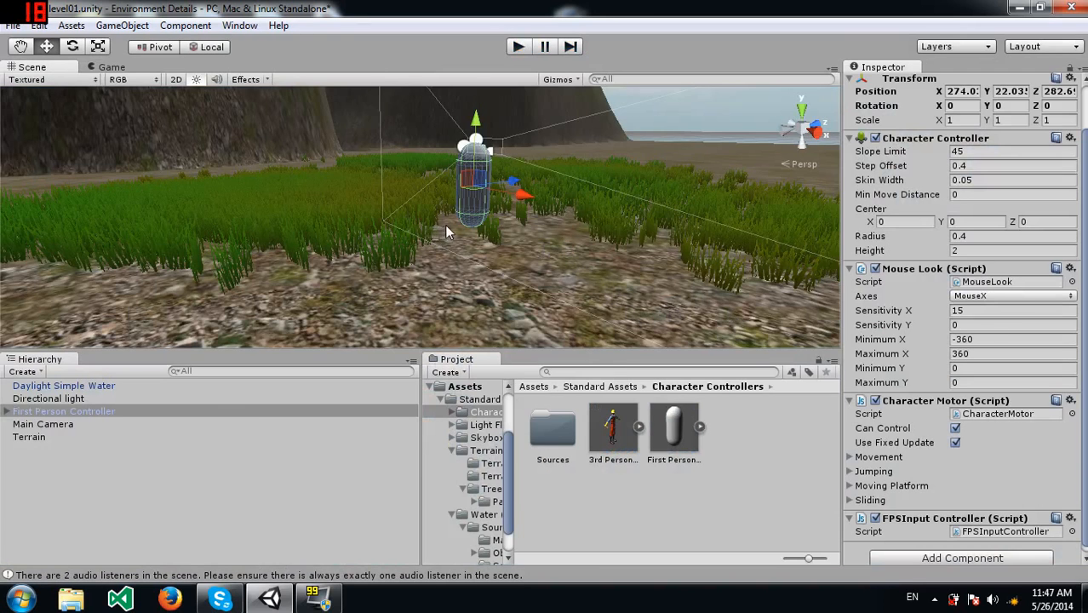
Step: Edit the terrain's Grass detail texture to turn on the Billboard option and apply the change
click(21, 437)
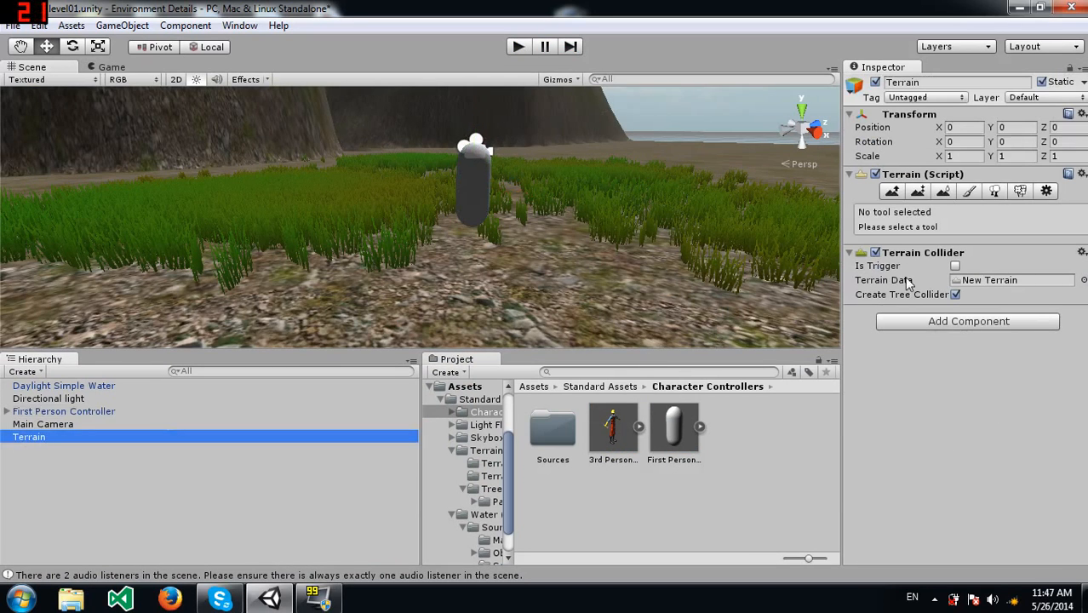
click(1021, 191)
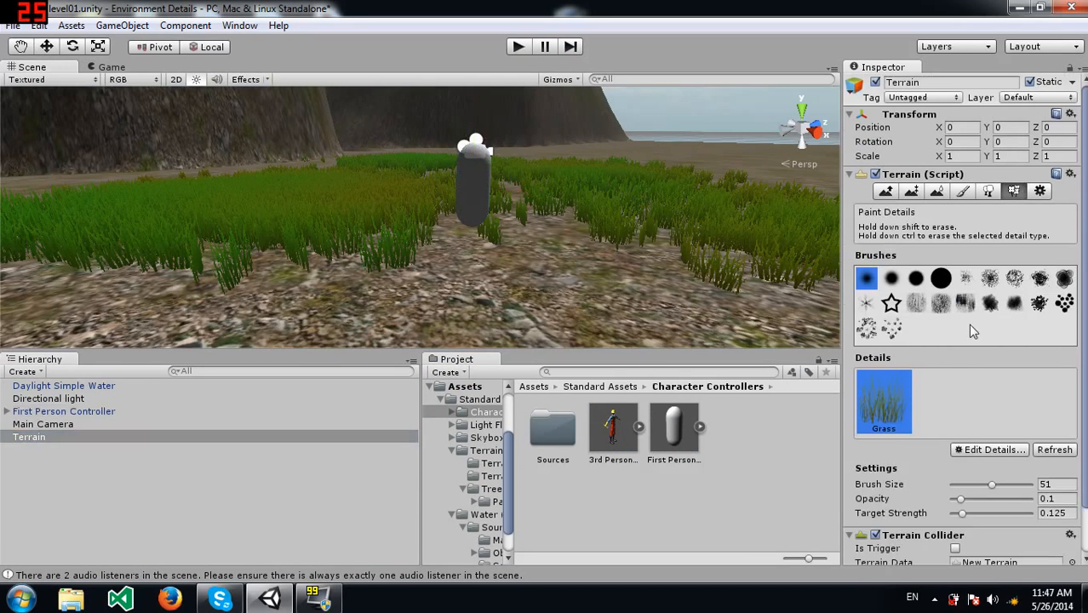
click(988, 449)
click(981, 489)
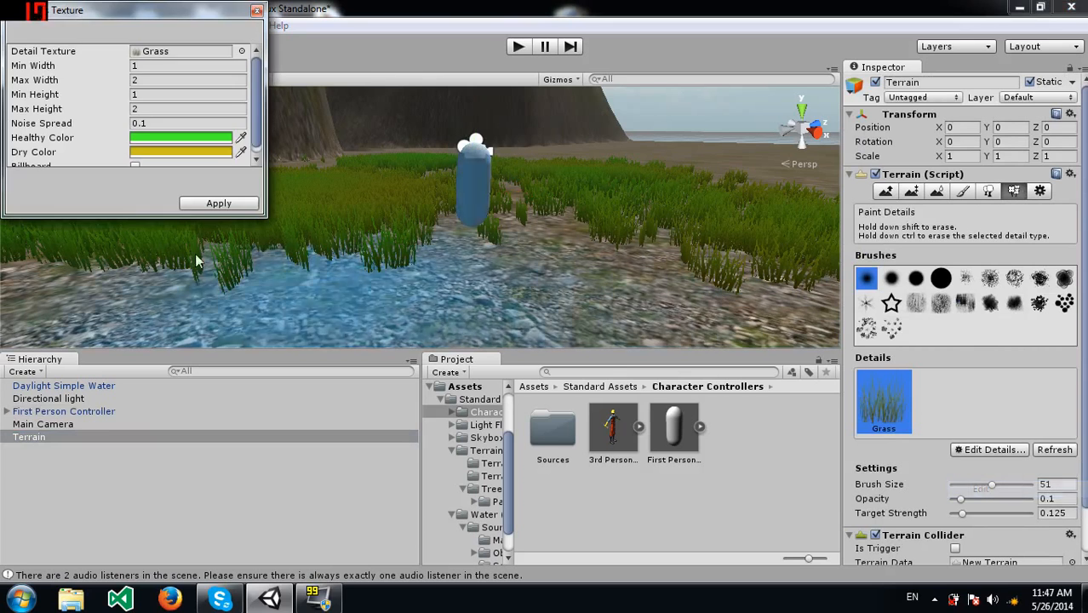
scroll(75, 109, down, 1)
click(136, 158)
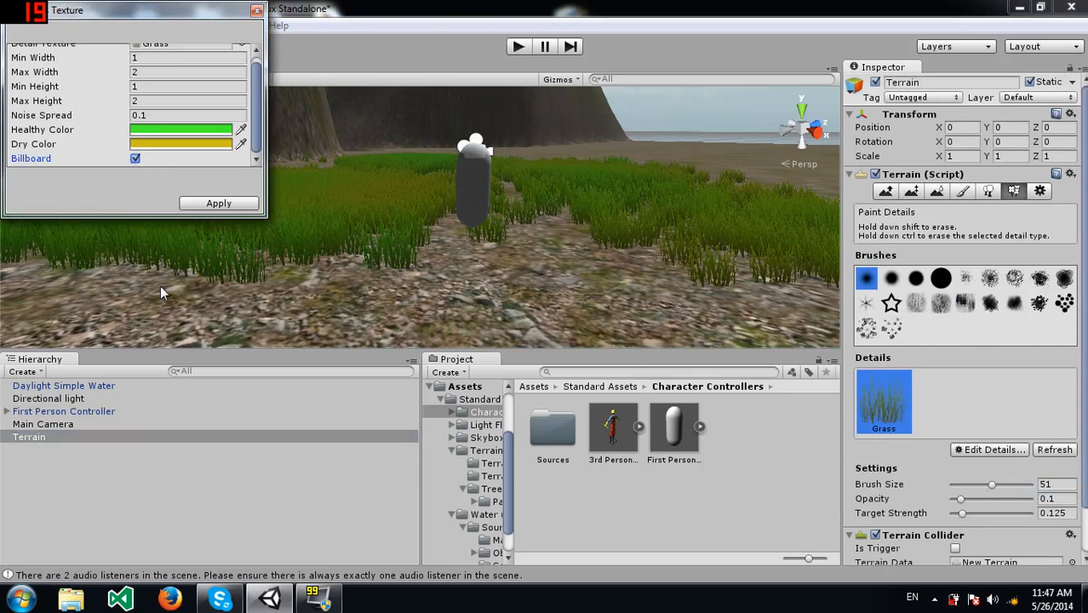
click(220, 203)
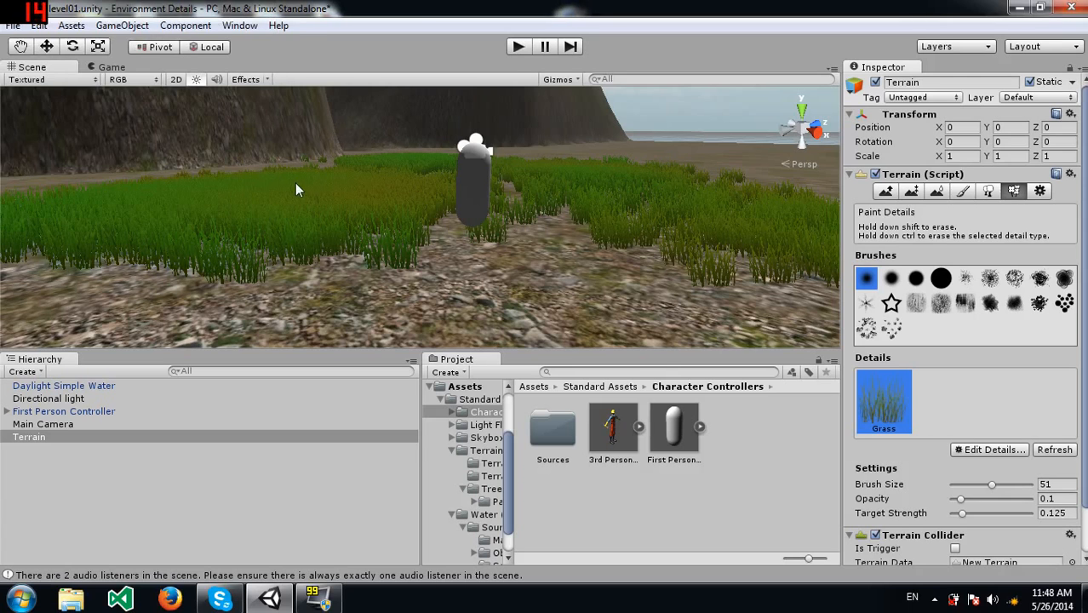
Step: Play-test the level in first person, walking around the grass to view it with Billboard on, and stop the game
click(519, 47)
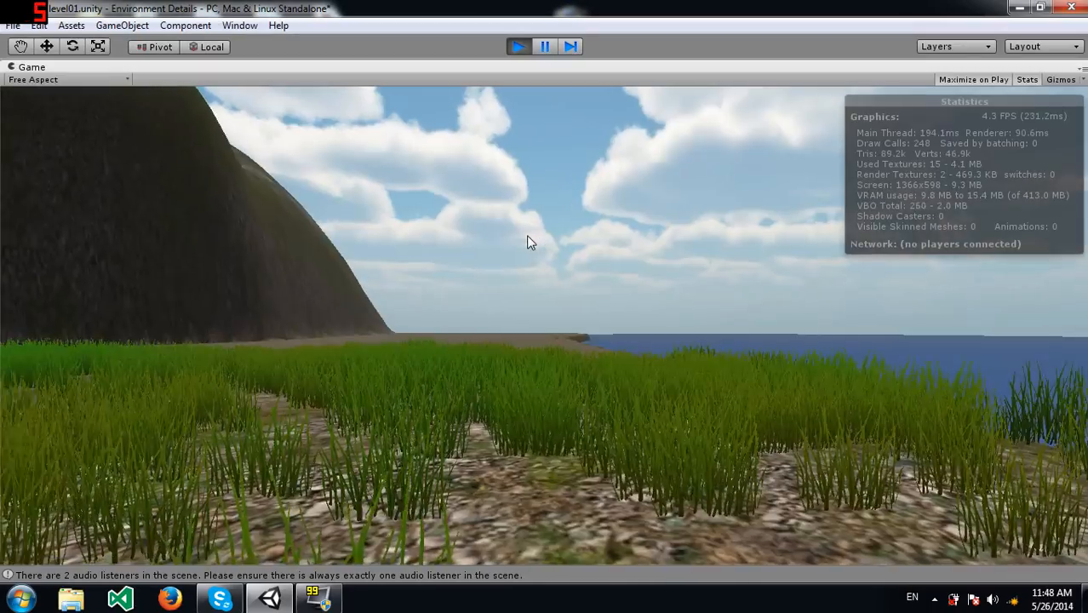
key(d)
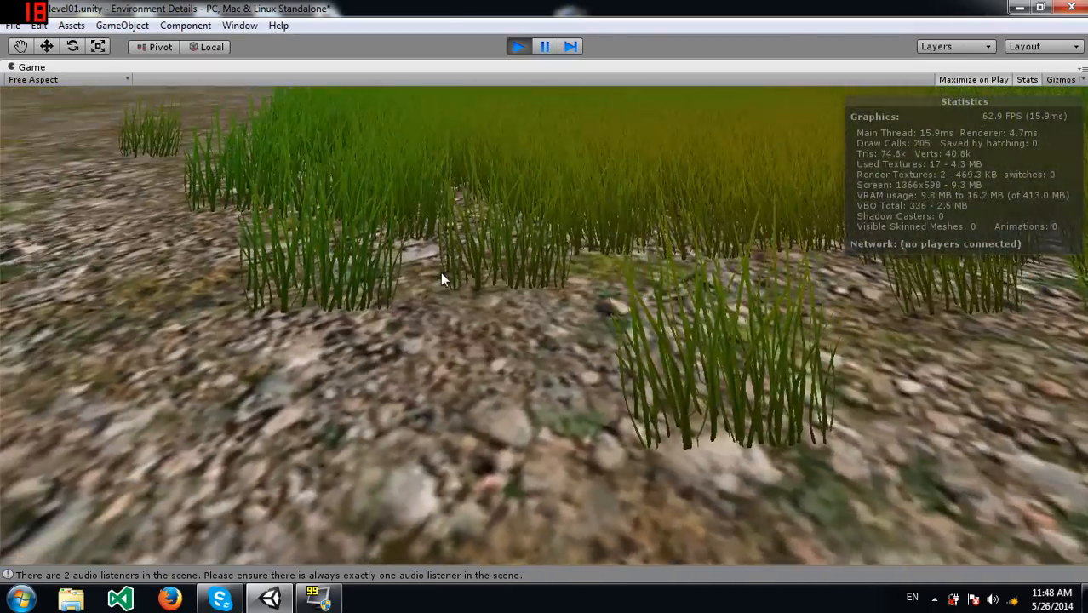
key(a)
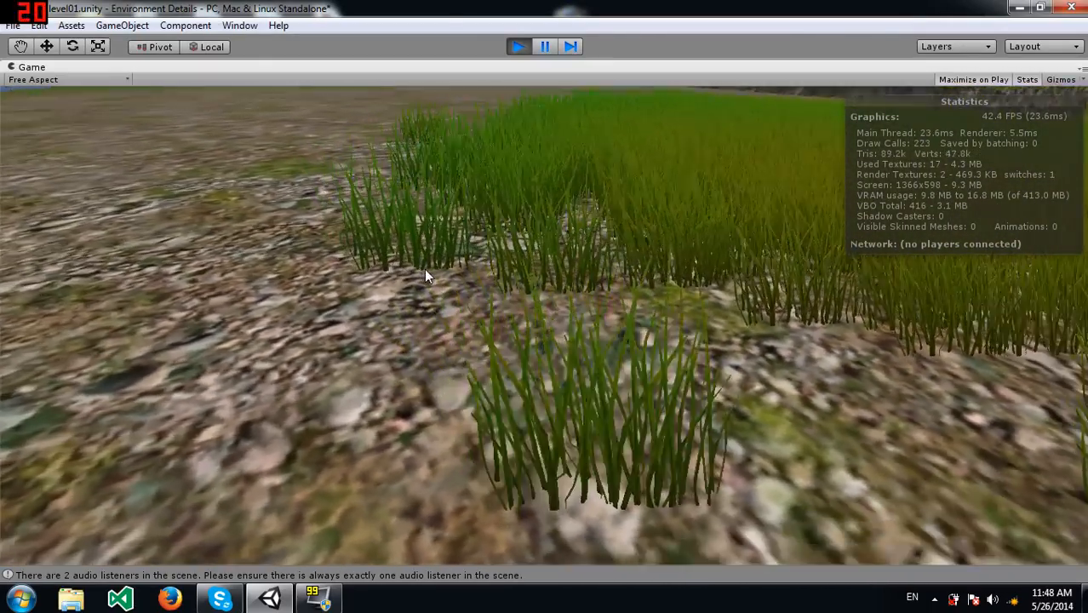
key(s)
key(a)
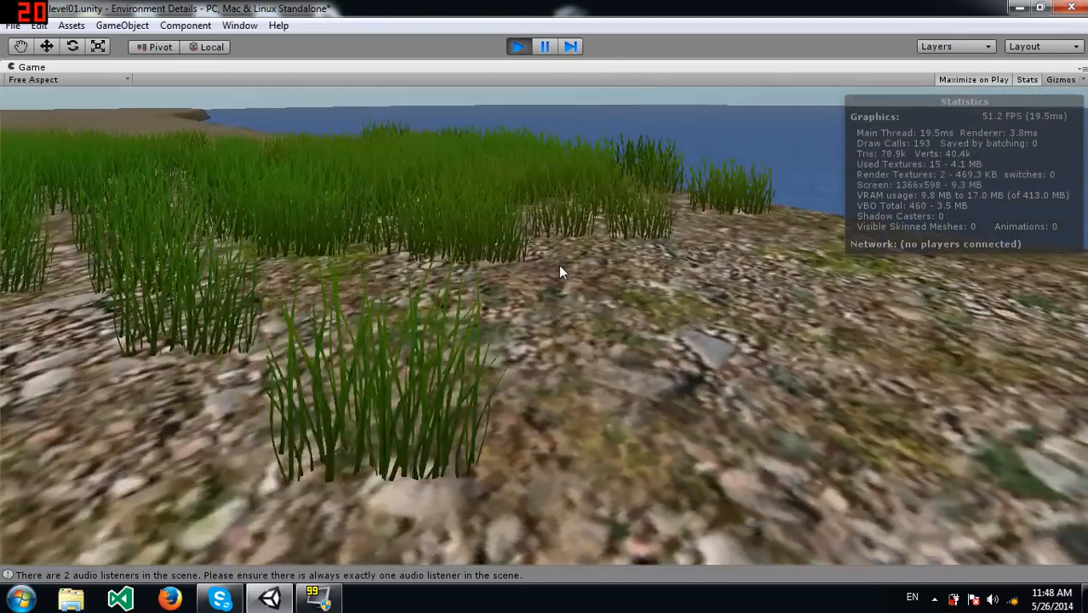
key(w)
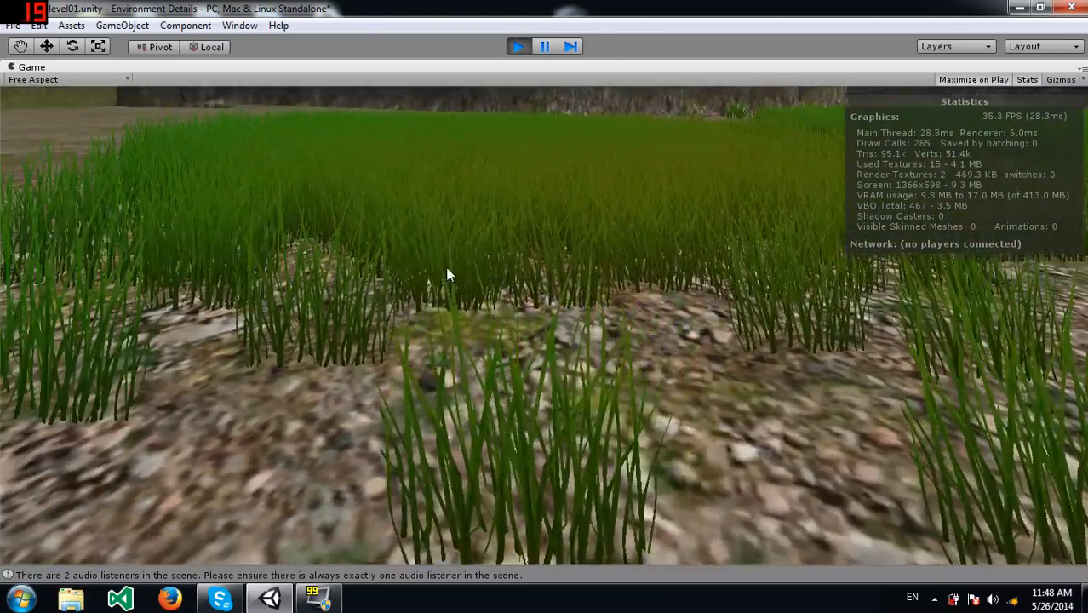
key(s)
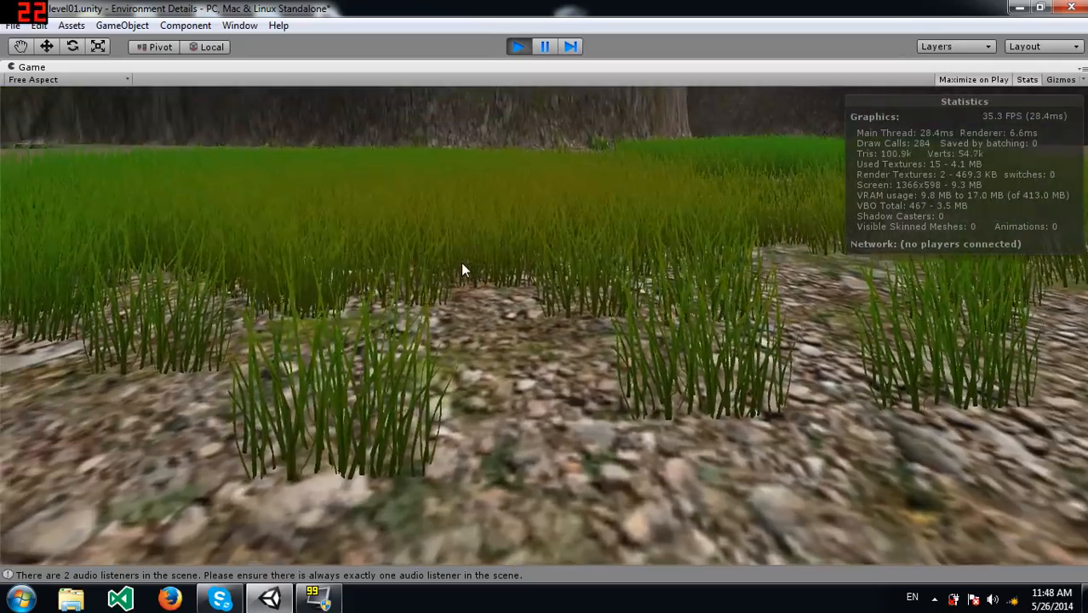
key(a)
key(a)
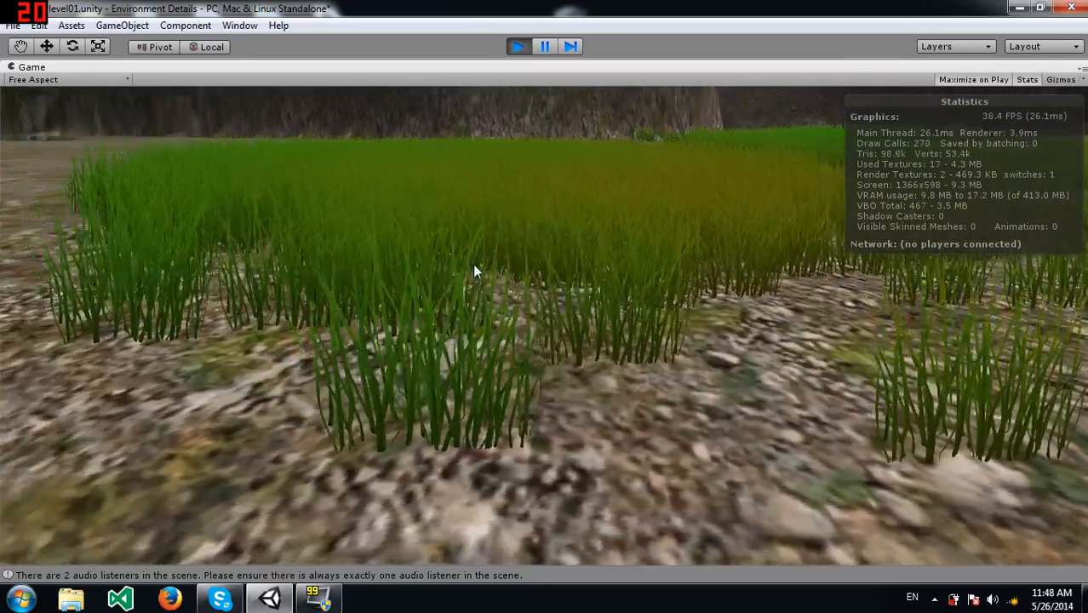
key(w)
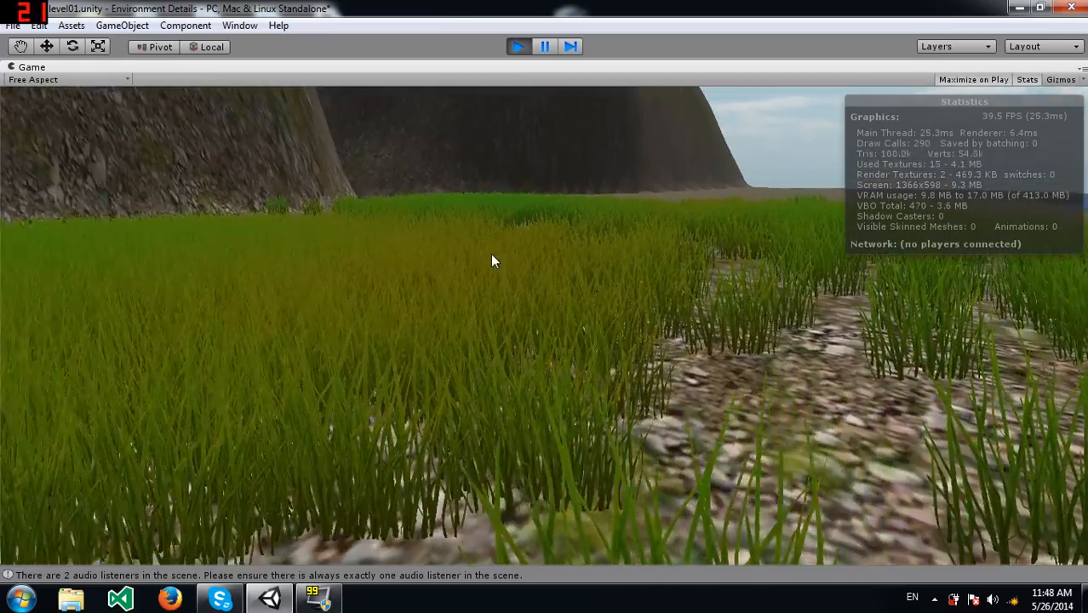
key(a)
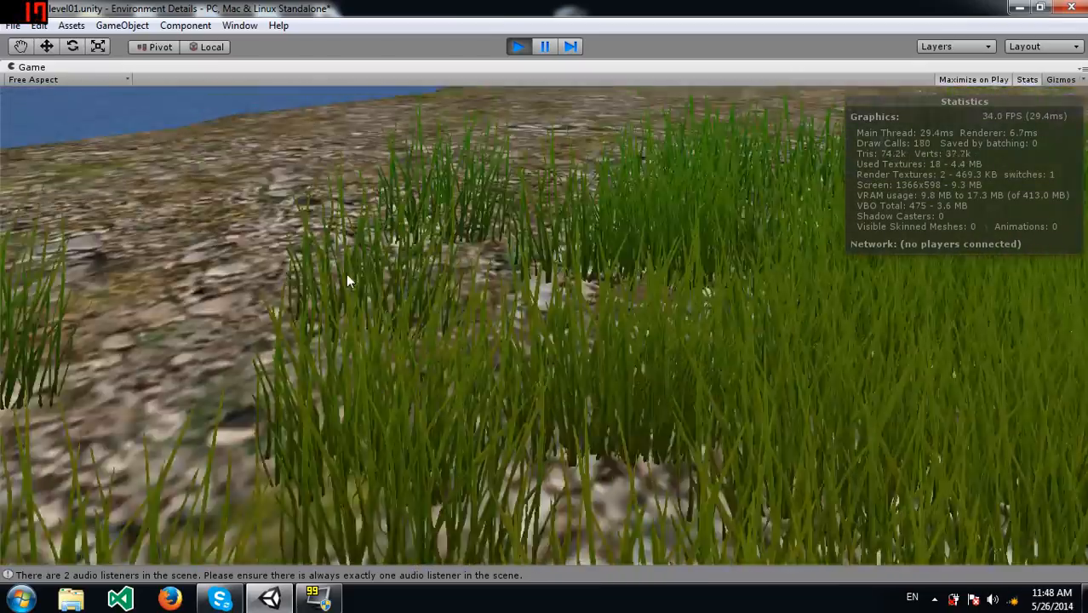
key(a)
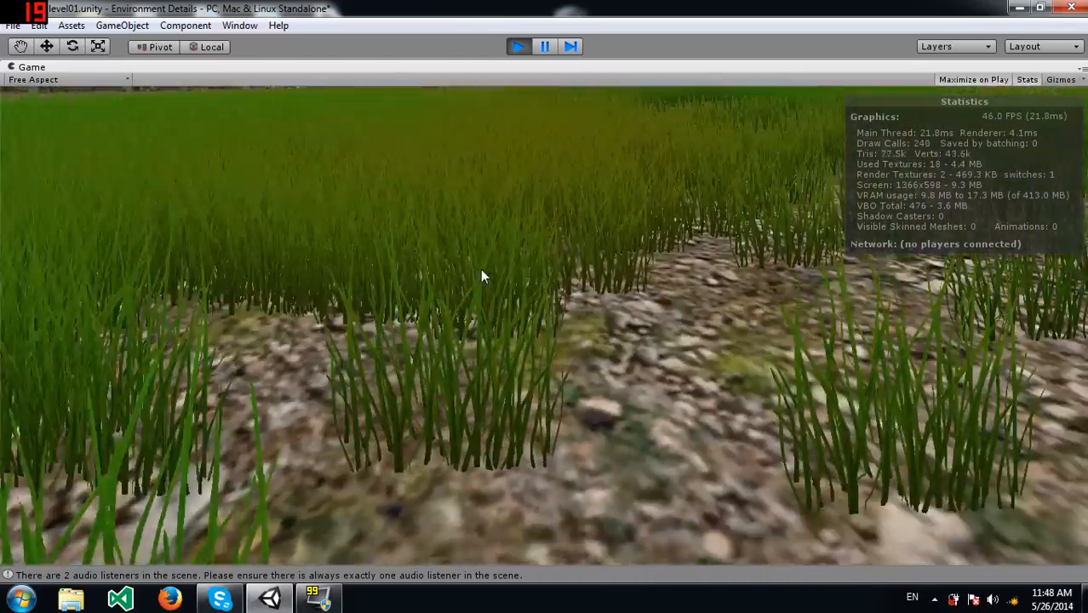
key(s)
key(w)
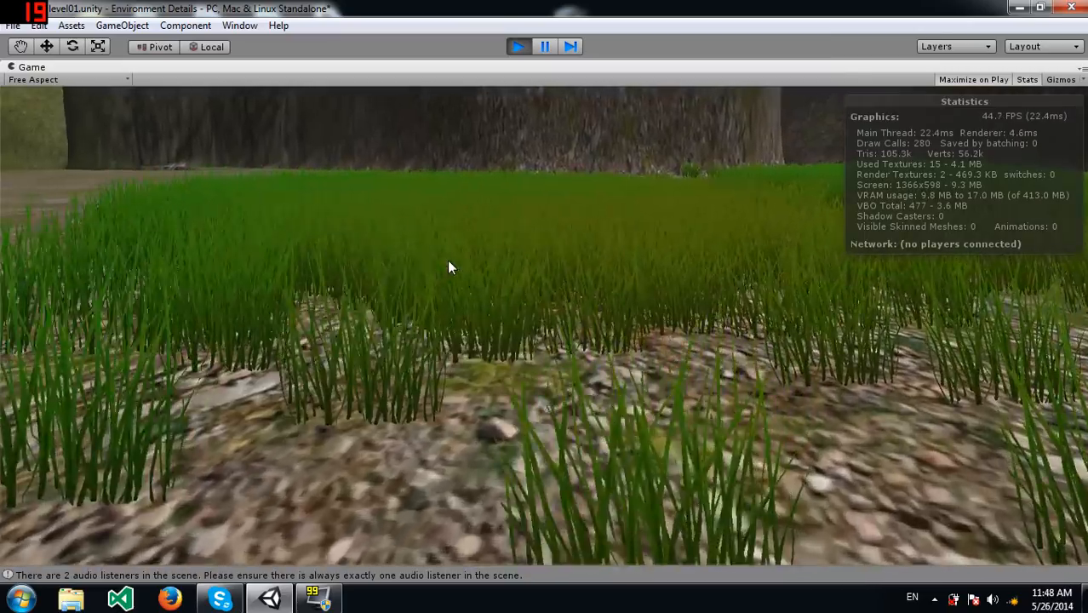
key(s)
key(w)
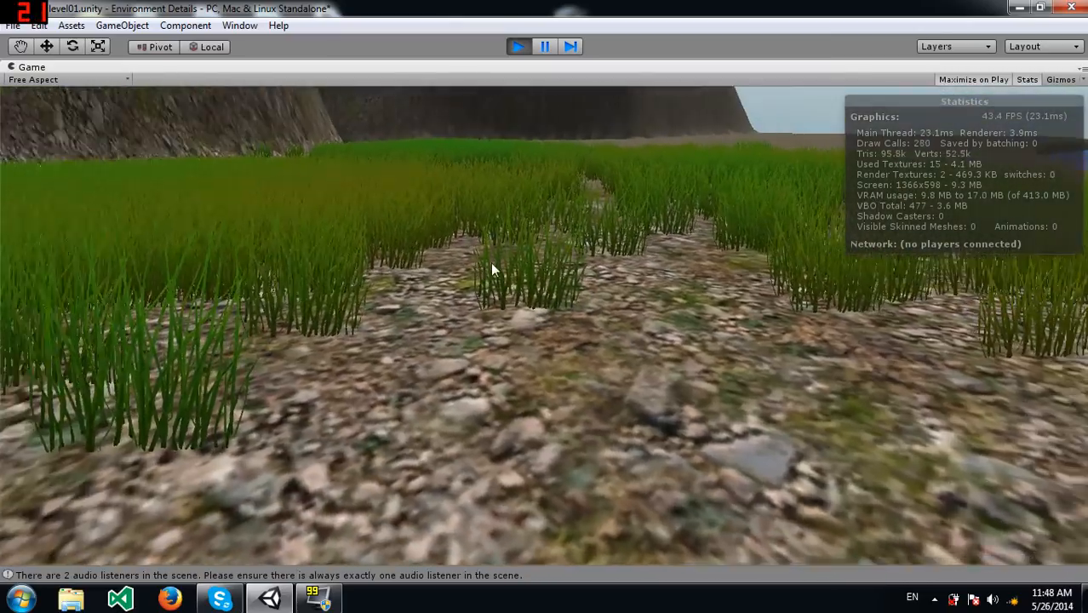
key(w)
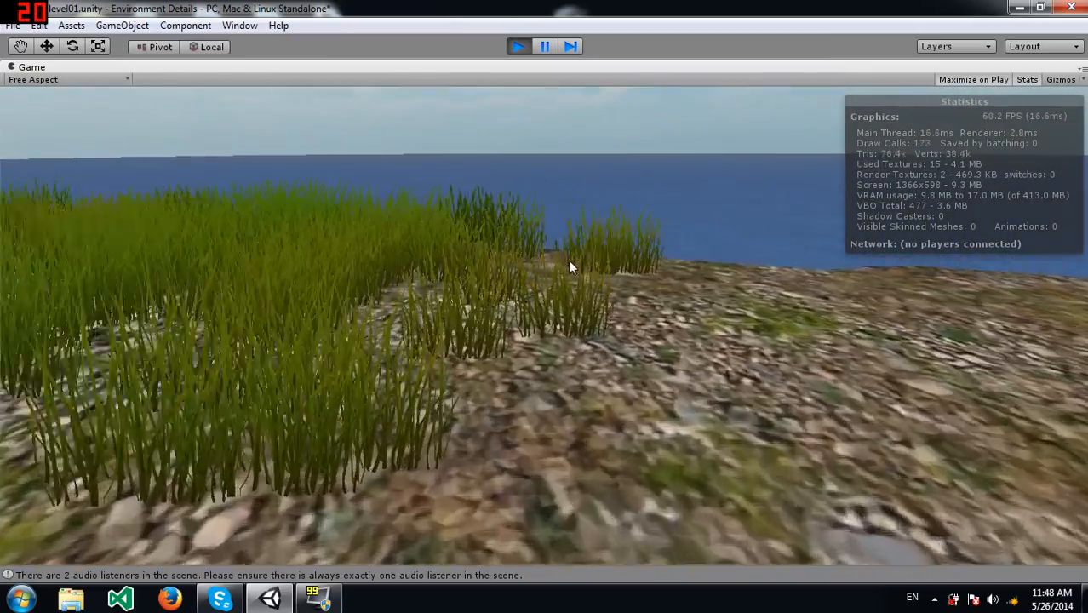
key(w)
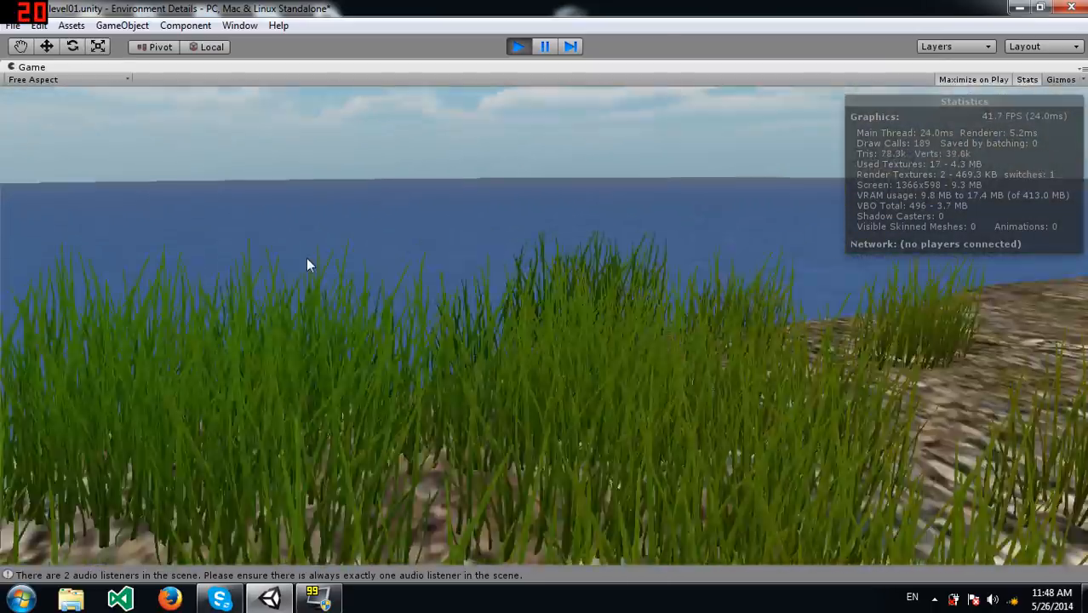
key(w)
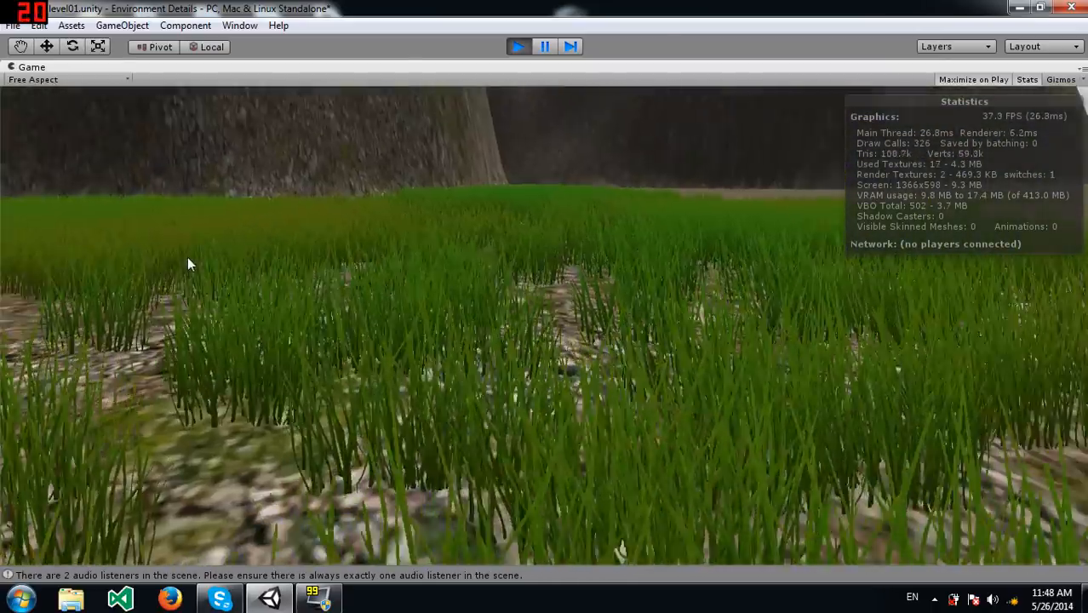
key(w)
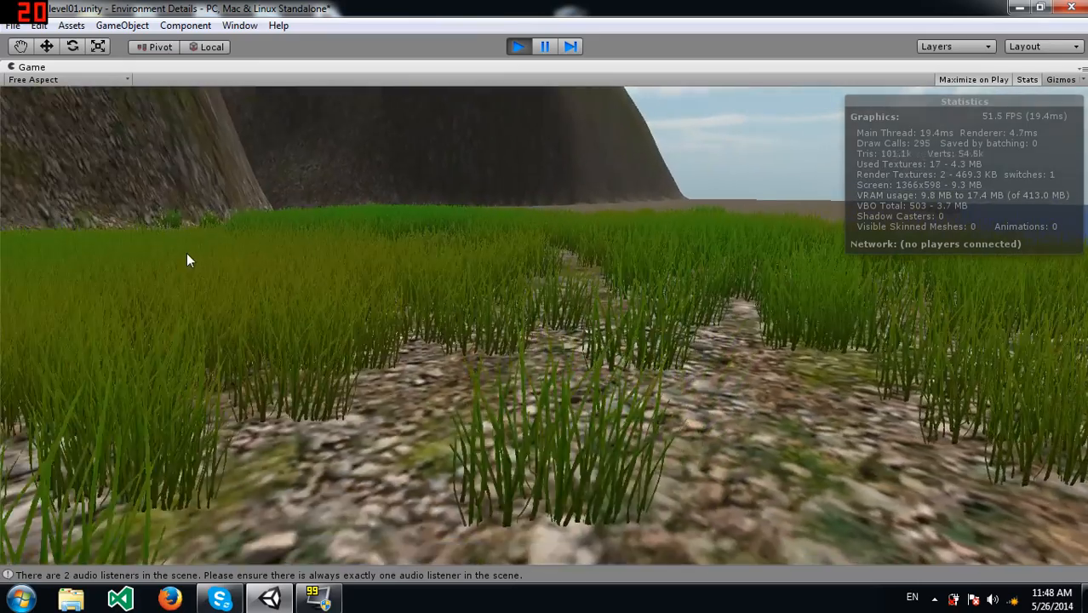
key(s)
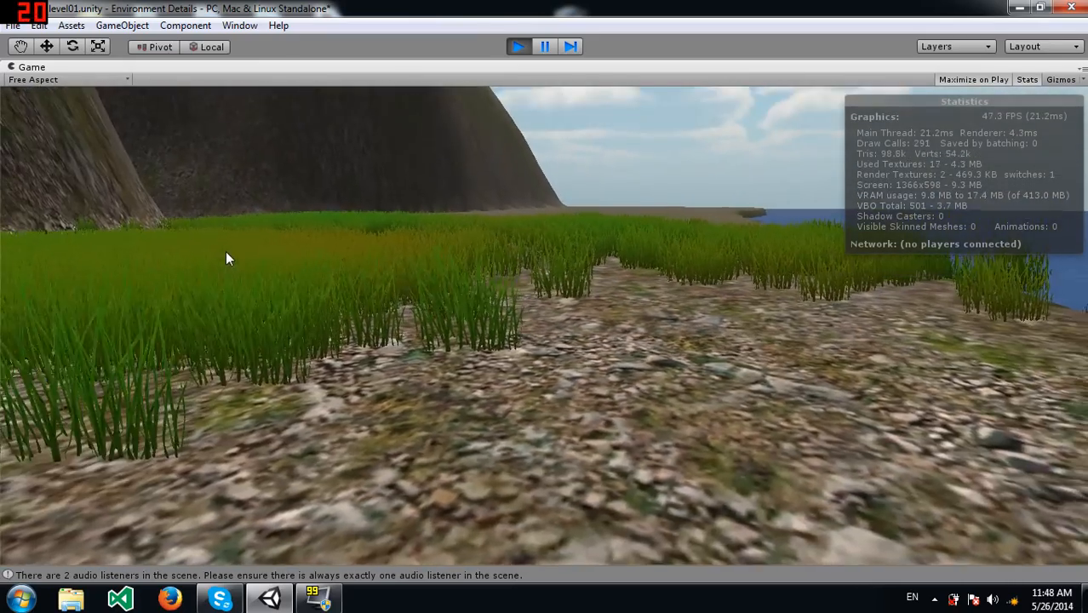
key(ctrl+p)
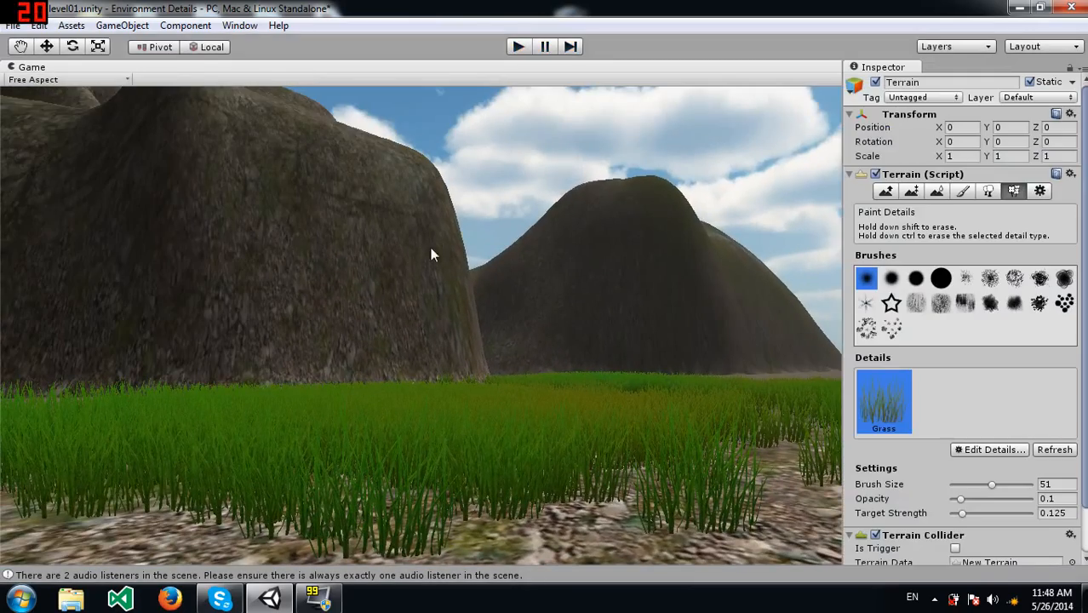
Step: Open the Terrain Settings and review the Base Terrain, Tree & Detail Objects, Wind and Resolution options
scroll(967, 370, down, 2)
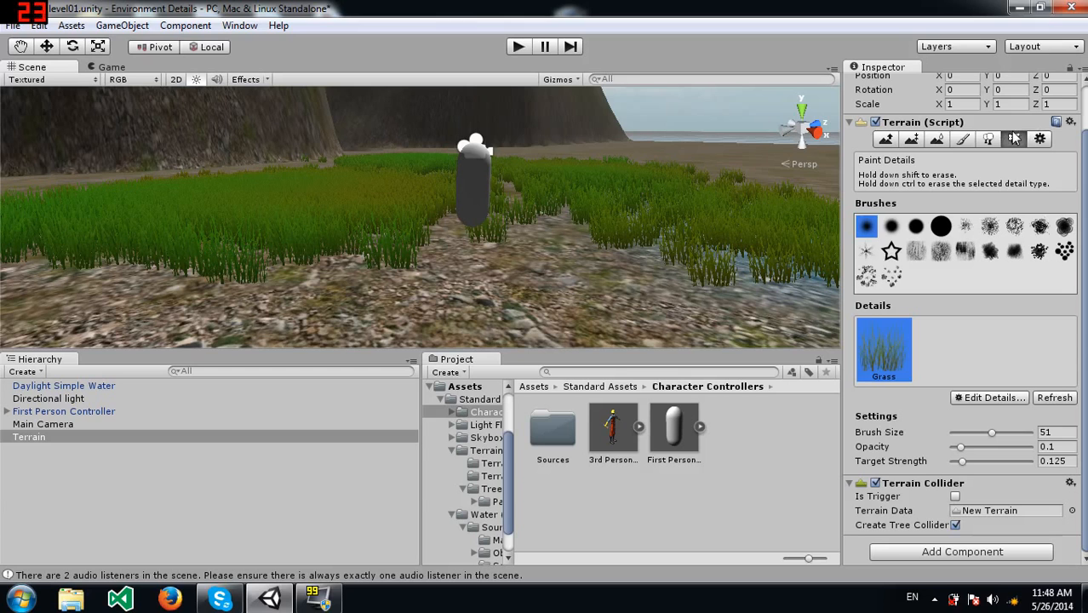
click(1040, 140)
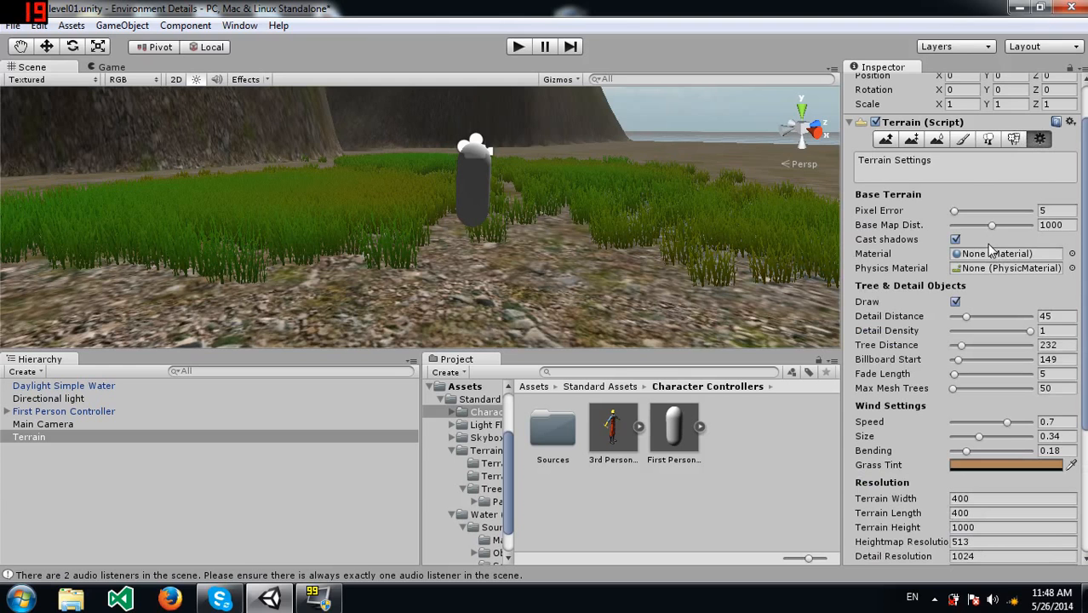
scroll(928, 270, down, 5)
scroll(936, 273, up, 1)
scroll(938, 278, up, 3)
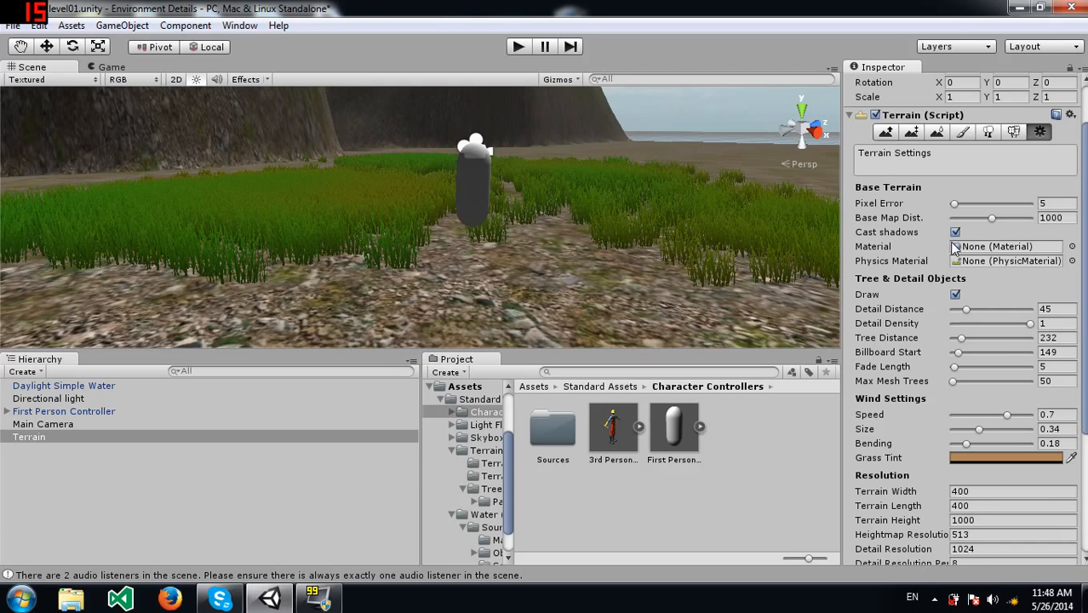
scroll(941, 251, down, 5)
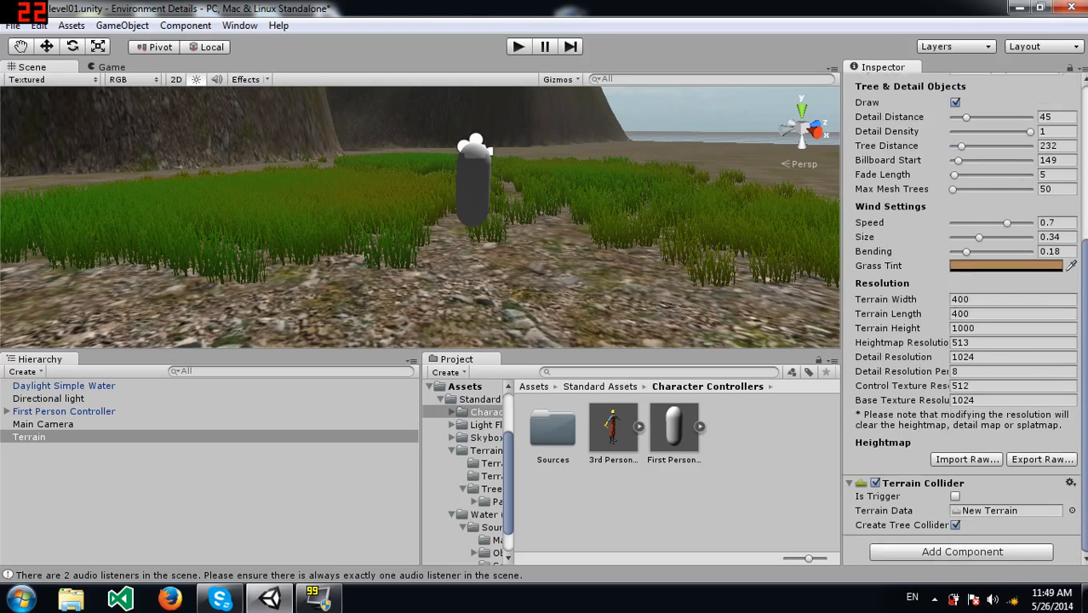
scroll(951, 330, up, 2)
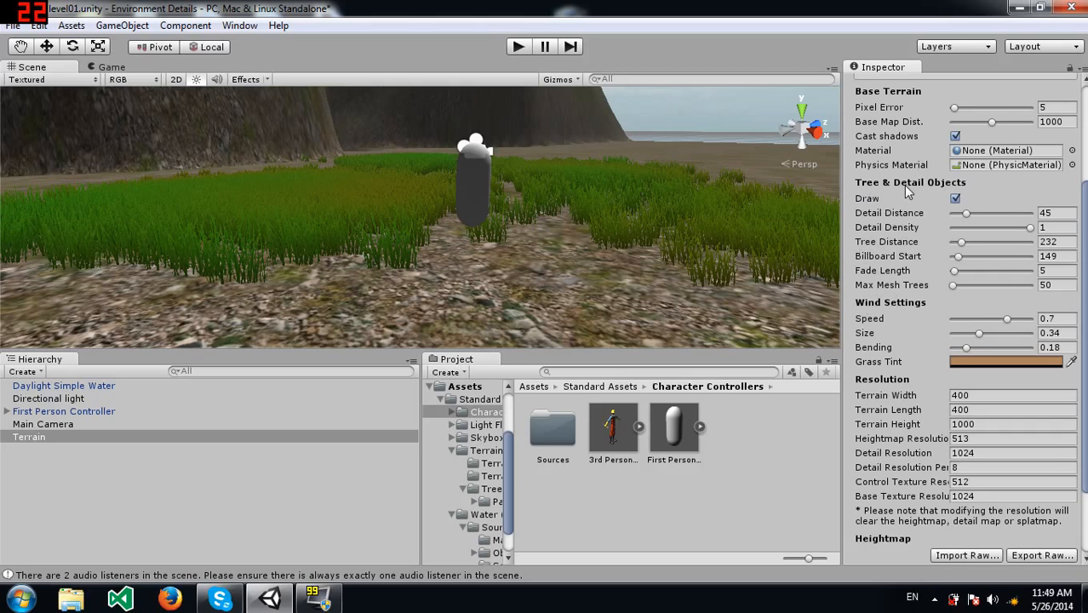
scroll(904, 184, up, 3)
click(1014, 181)
click(1041, 182)
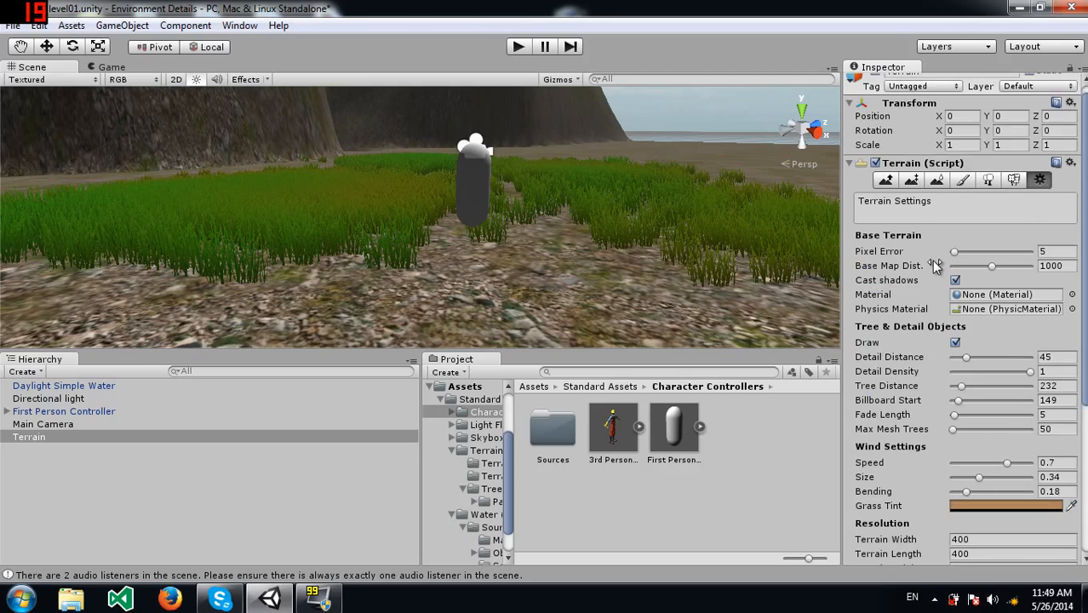
scroll(933, 262, down, 5)
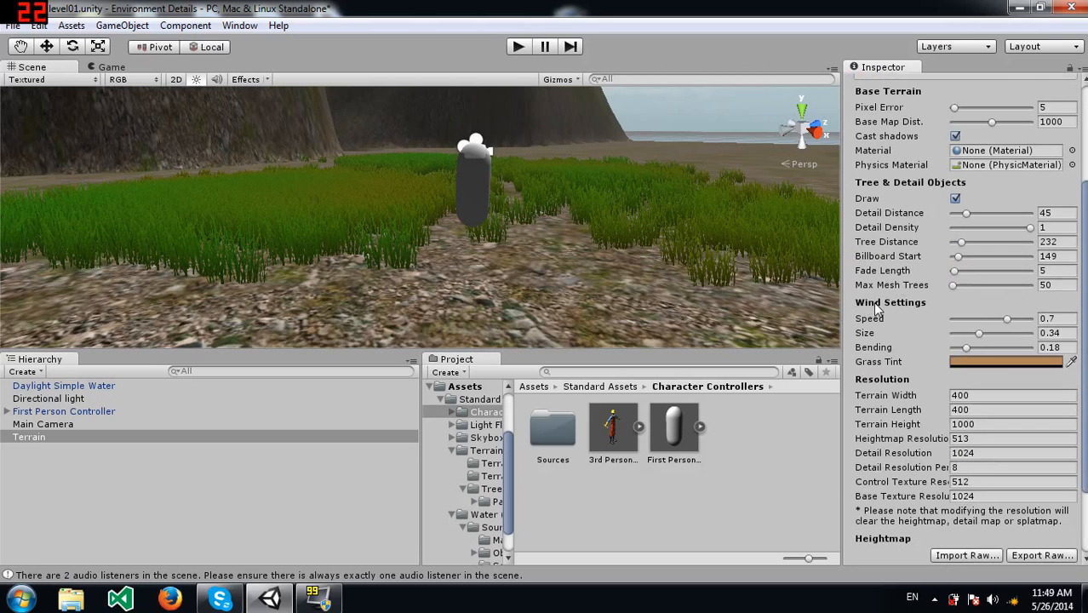
scroll(876, 310, up, 2)
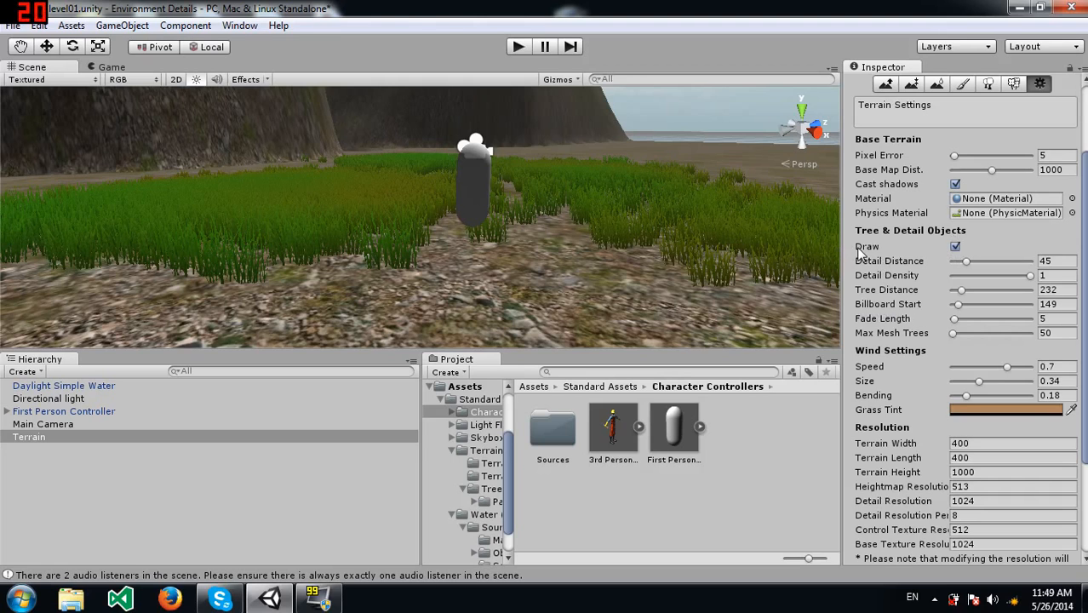
Step: Turn off Draw for trees and detail objects to view the bare terrain, and turn it back on
click(954, 247)
mouse_move(688, 201)
right_down()
mouse_move(222, 134)
mouse_move(410, 189)
right_up()
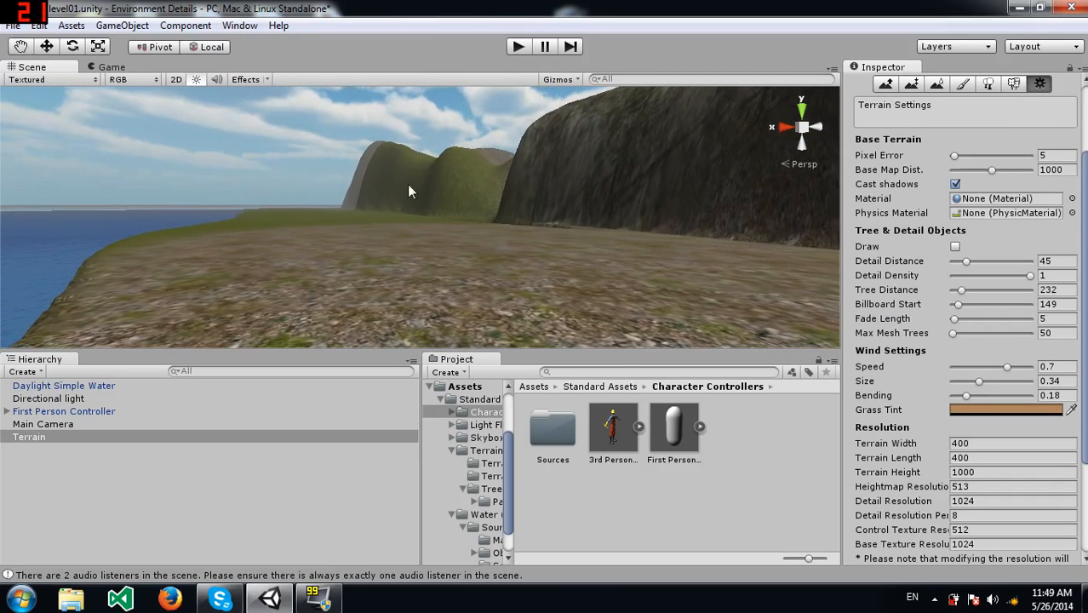
click(954, 247)
right_drag(629, 292, 926, 298)
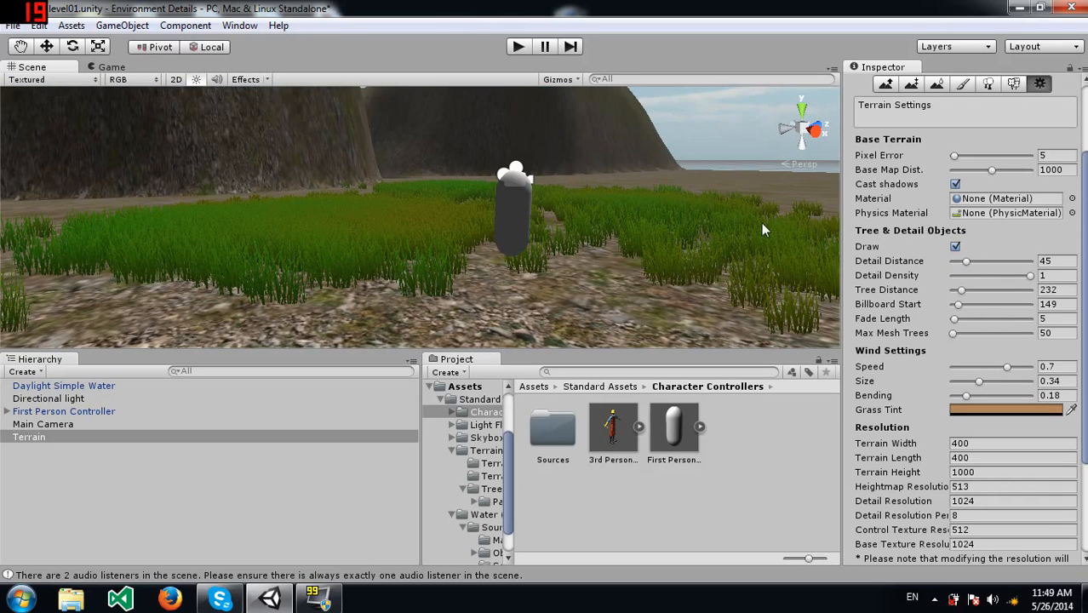
Step: View the grass area from above and raise the terrain's Detail Distance to 183
right_drag(660, 229, 484, 211)
right_drag(408, 214, 558, 256)
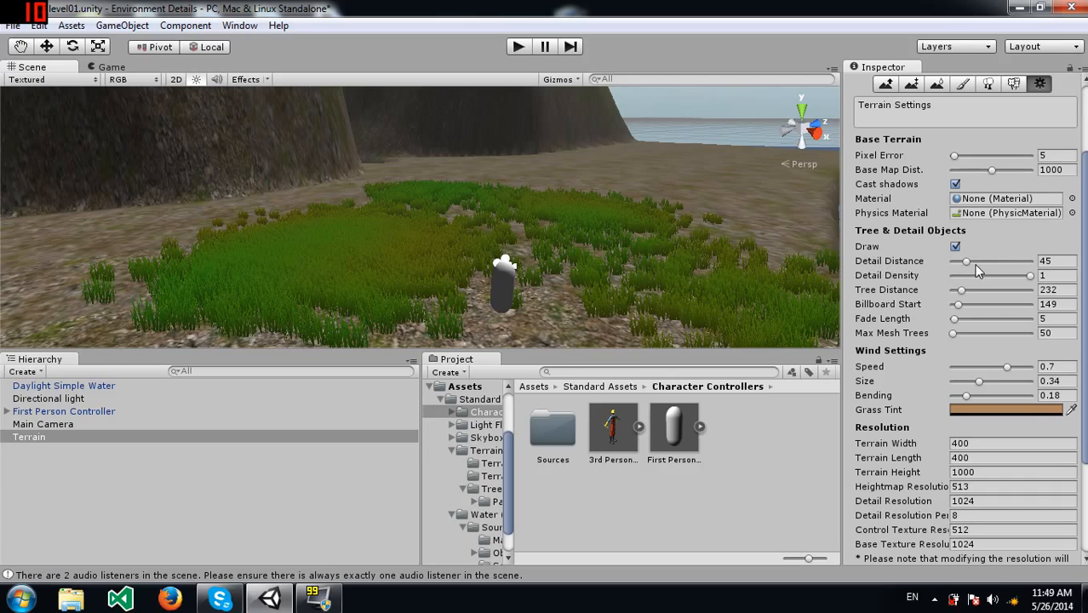
drag(971, 261, 1010, 260)
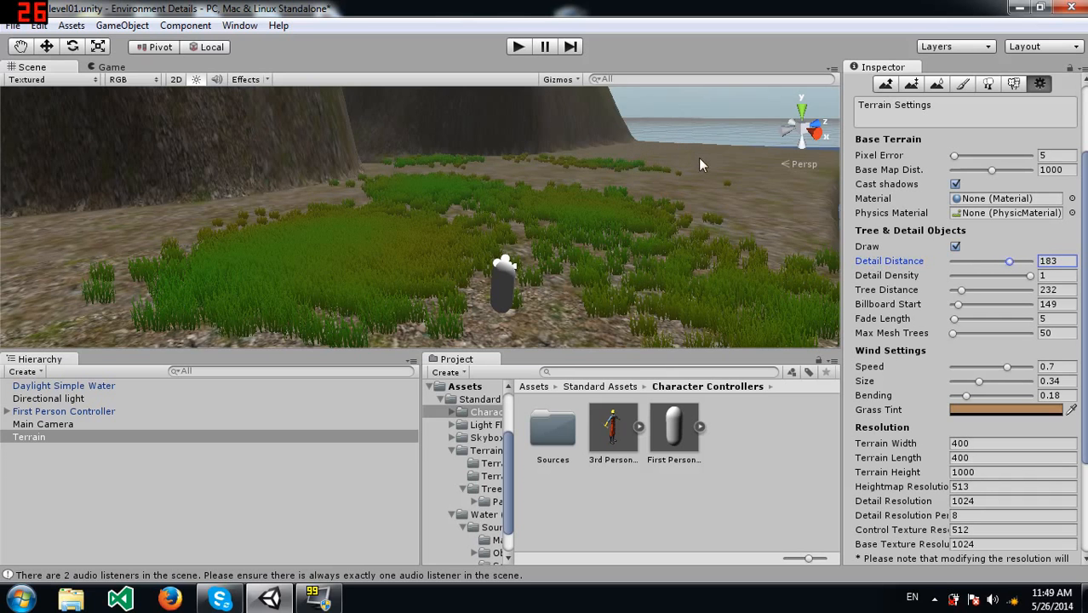
Step: Paint dense grass between the existing patches with detail brush size 81, opacity 0.4 and target strength 0.4375
alt+drag(671, 199, 620, 227)
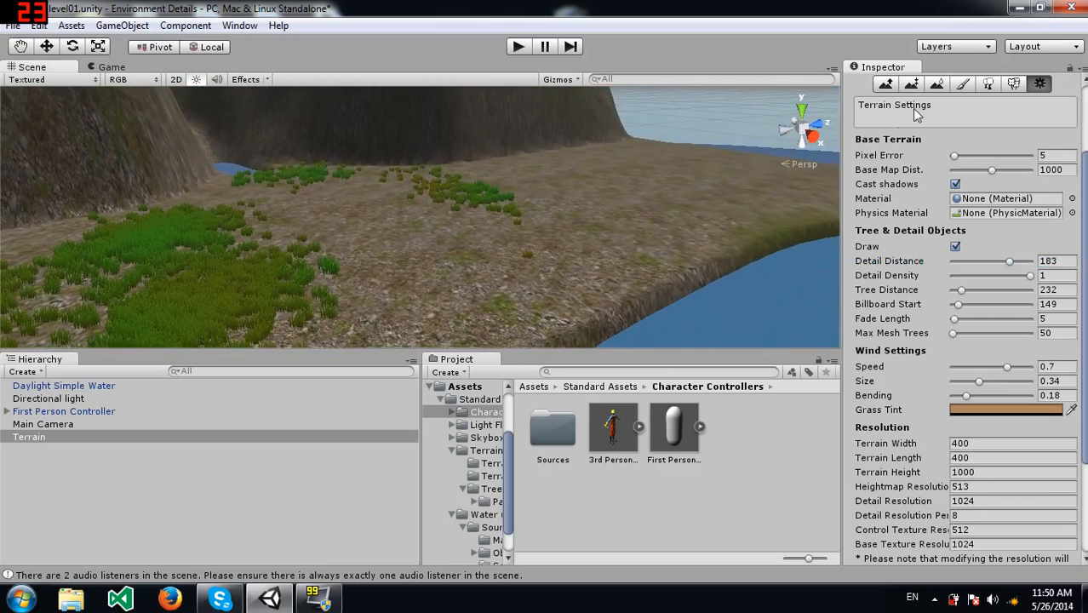
click(1010, 86)
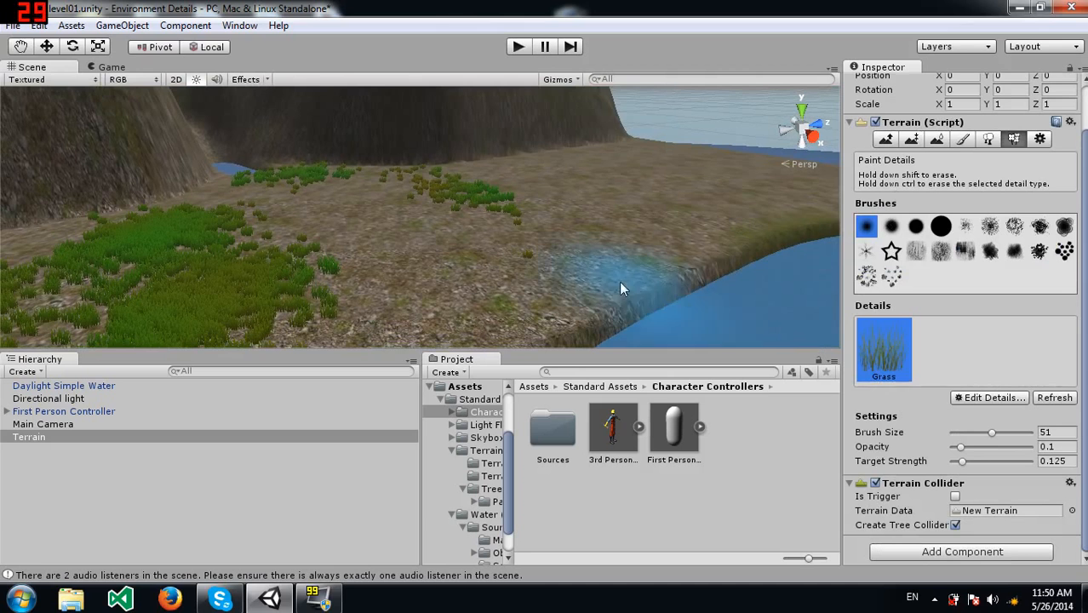
drag(992, 432, 1015, 433)
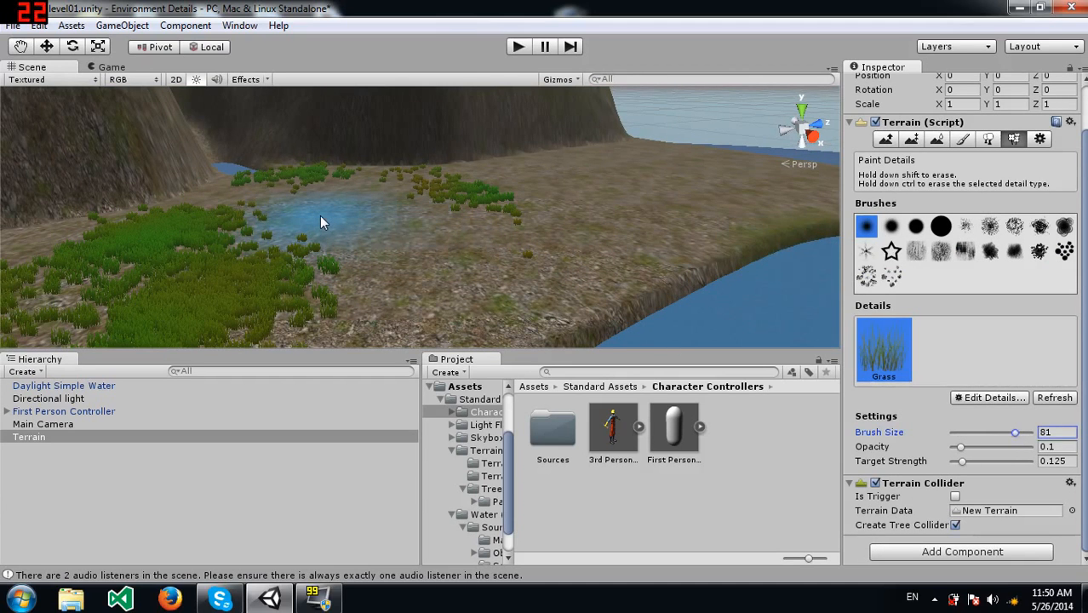
mouse_move(962, 461)
mouse_down()
mouse_move(986, 461)
mouse_move(984, 446)
mouse_up()
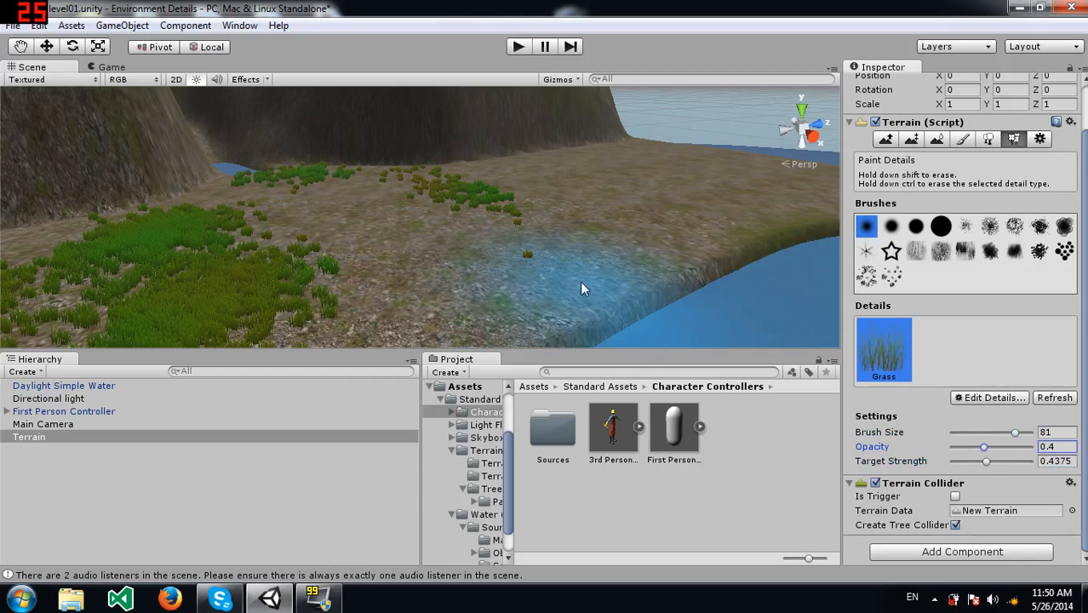
drag(319, 240, 312, 217)
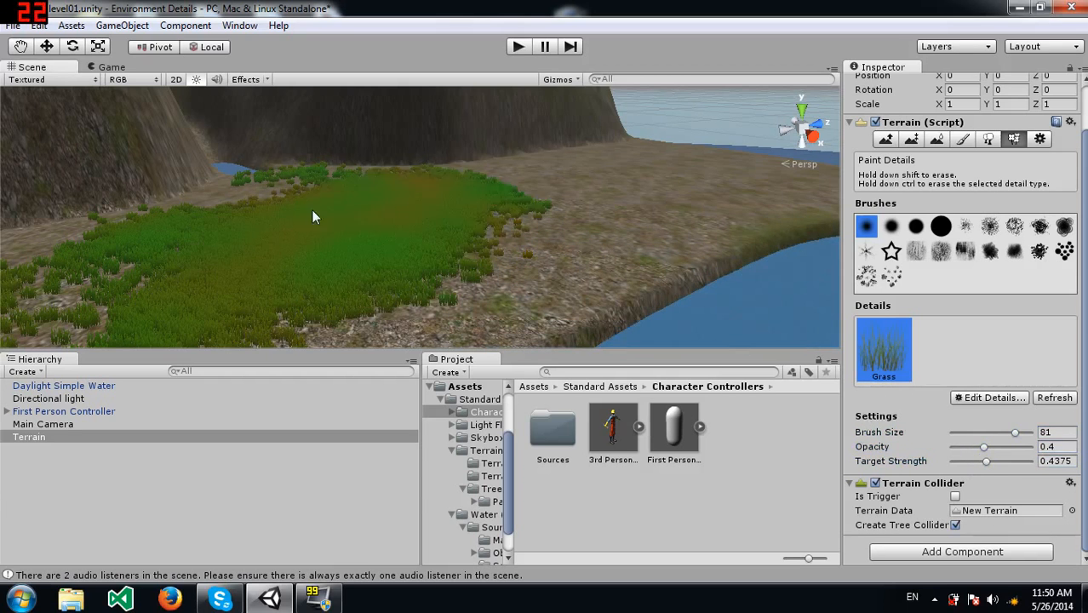
Step: Undo the dense grass strokes painted between the patches and toward the shore
mouse_move(585, 200)
mouse_down()
mouse_move(580, 166)
mouse_move(529, 245)
mouse_up()
key(ctrl+z)
key(ctrl+z)
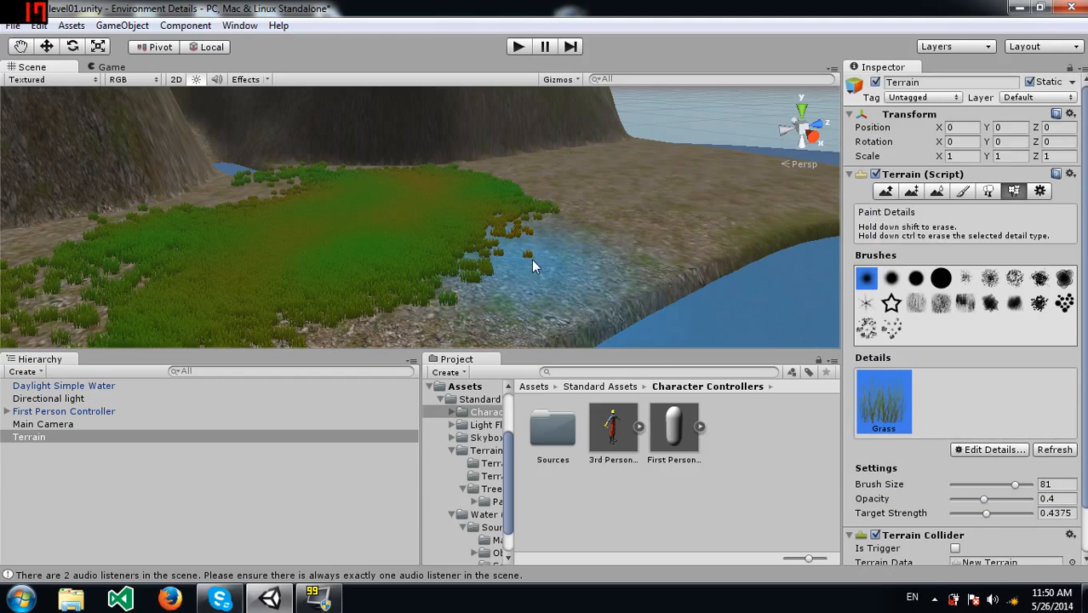
Step: Lower the detail brush to opacity 0.13 and target strength 0.125, and paint sparser grass across the ground along the shore
scroll(974, 511, down, 2)
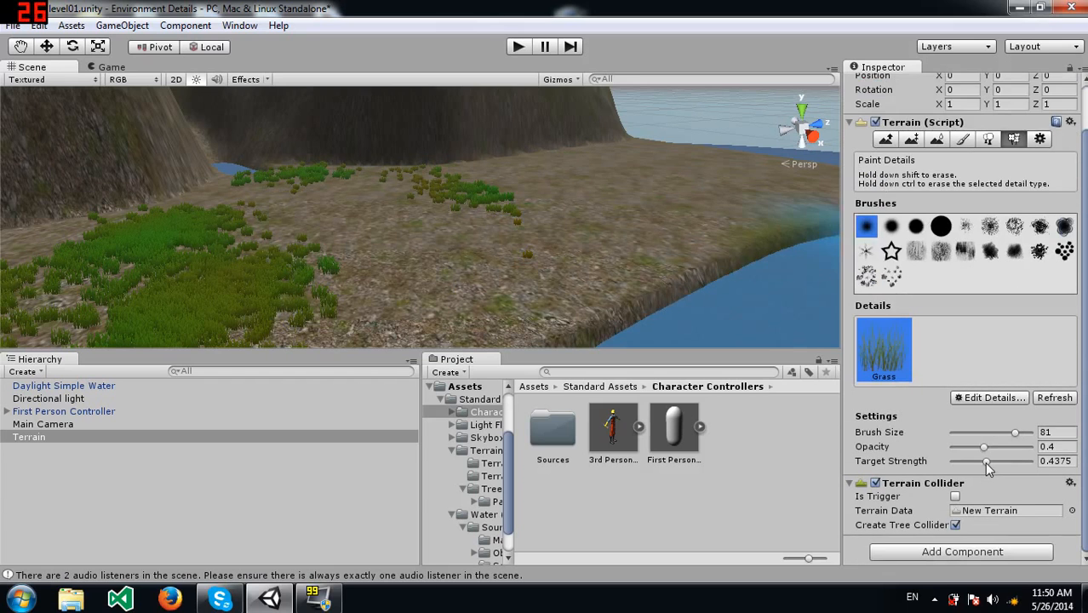
mouse_move(985, 461)
mouse_down()
mouse_move(963, 462)
mouse_move(963, 448)
mouse_up()
mouse_move(337, 219)
mouse_down()
mouse_move(543, 212)
mouse_move(553, 157)
mouse_move(592, 170)
mouse_move(653, 160)
mouse_move(688, 187)
mouse_move(426, 324)
mouse_up()
mouse_move(615, 230)
right_down()
mouse_move(384, 215)
mouse_move(348, 233)
mouse_move(353, 223)
mouse_move(469, 236)
mouse_move(569, 223)
mouse_move(571, 187)
mouse_move(564, 199)
right_up()
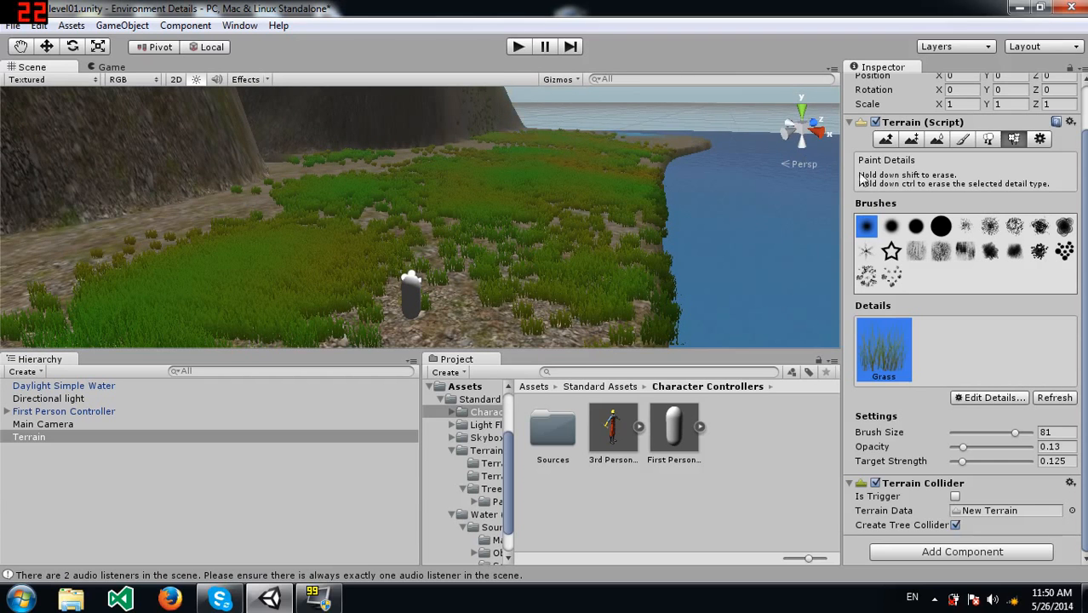
Step: In the Terrain Settings, try a Detail Distance of 250 and then reduce it to 44
click(1032, 140)
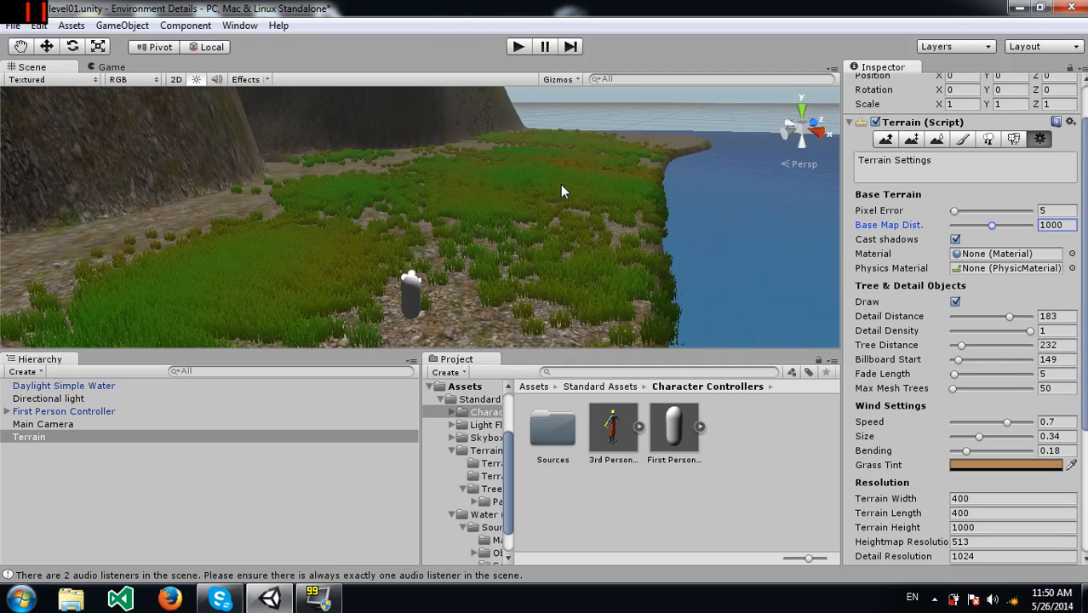
drag(1009, 317, 1028, 322)
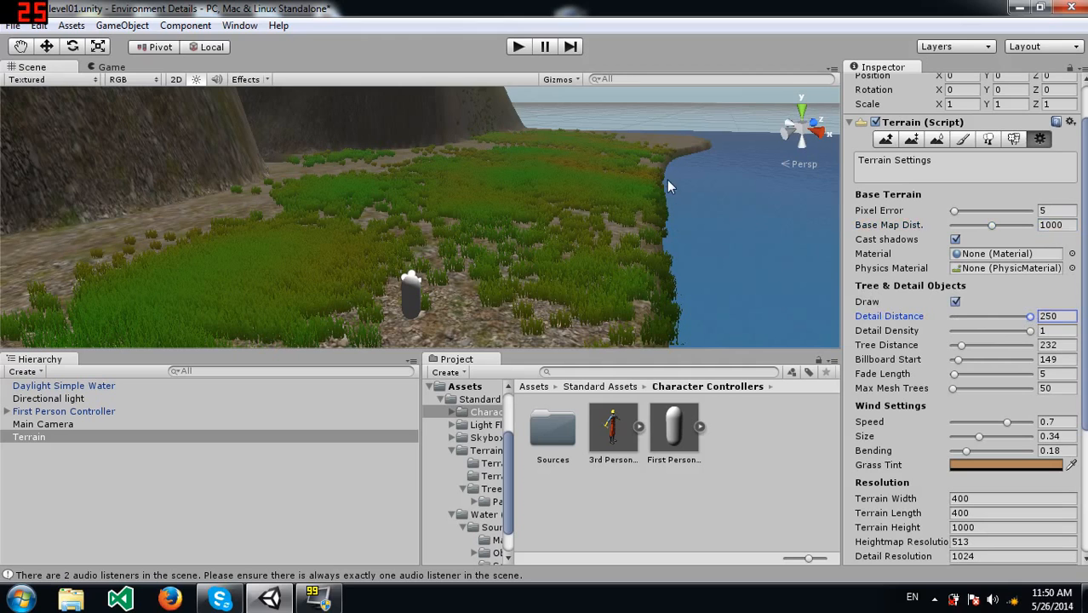
click(970, 317)
drag(968, 326, 969, 328)
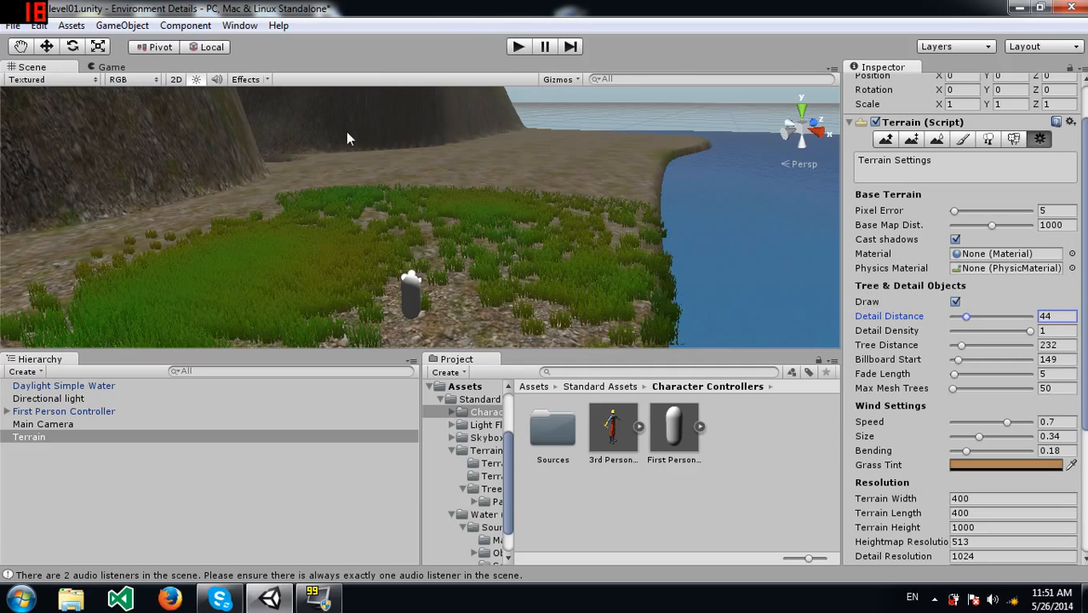
Step: Play-test the level, walking and jumping through the grass to check how distant grass is drawn, and stop the test
click(517, 47)
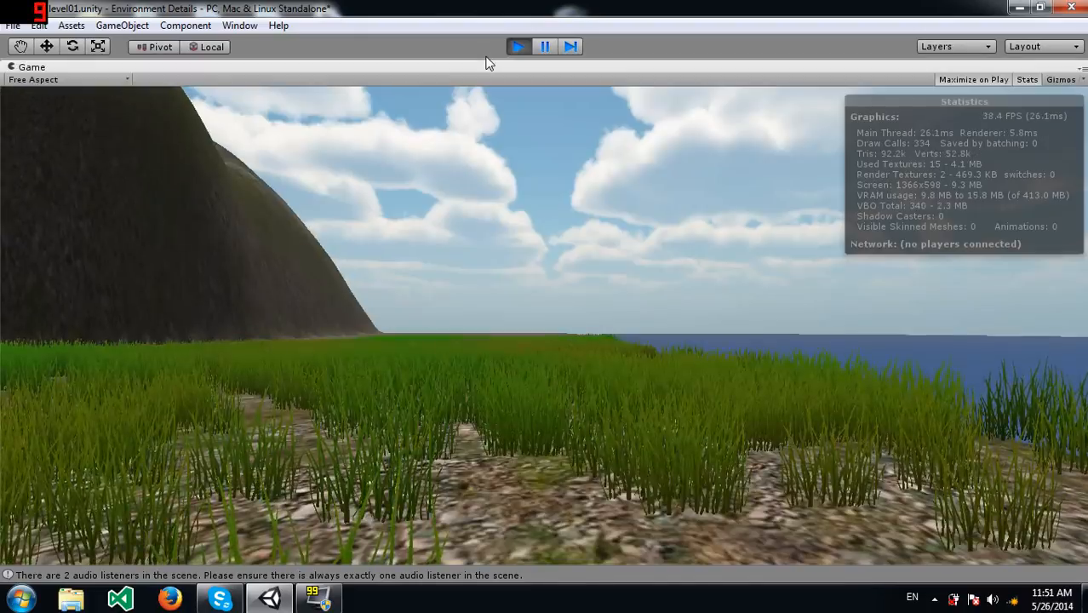
key(w)
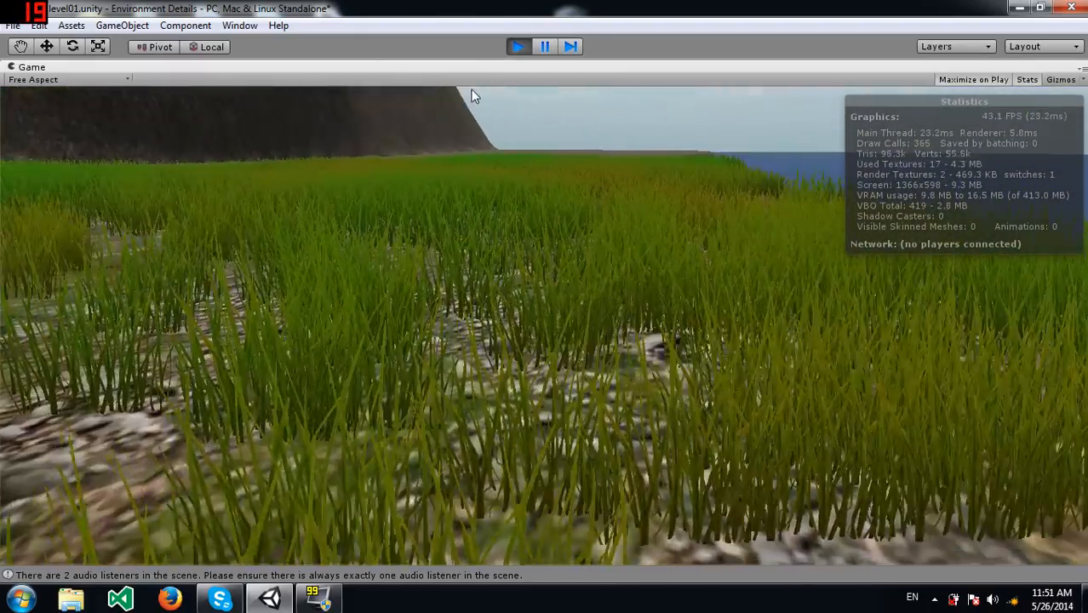
key(space)
key(space)
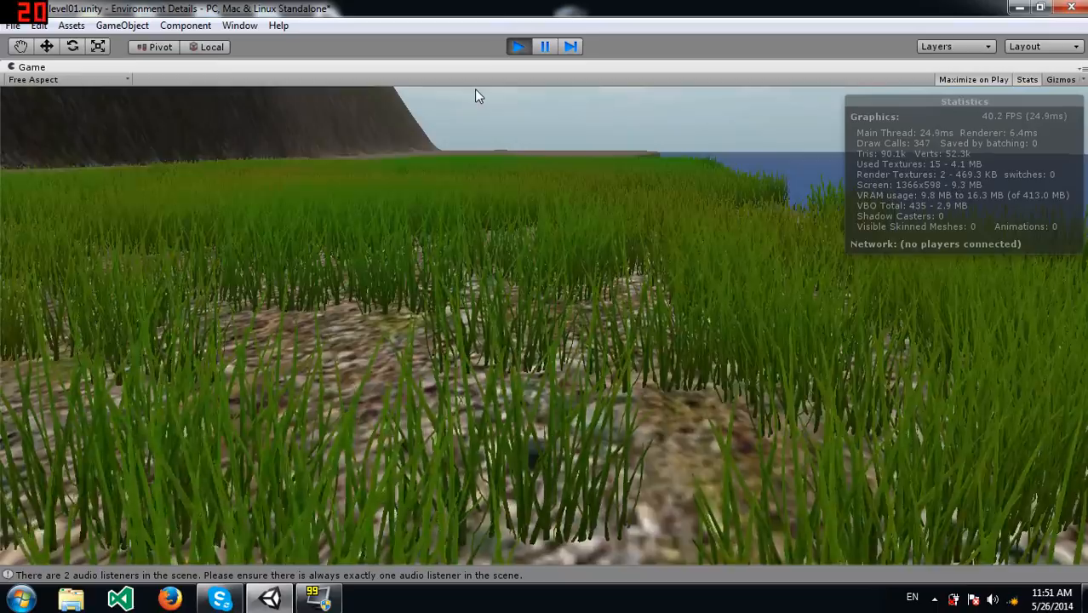
key(w)
key(w)
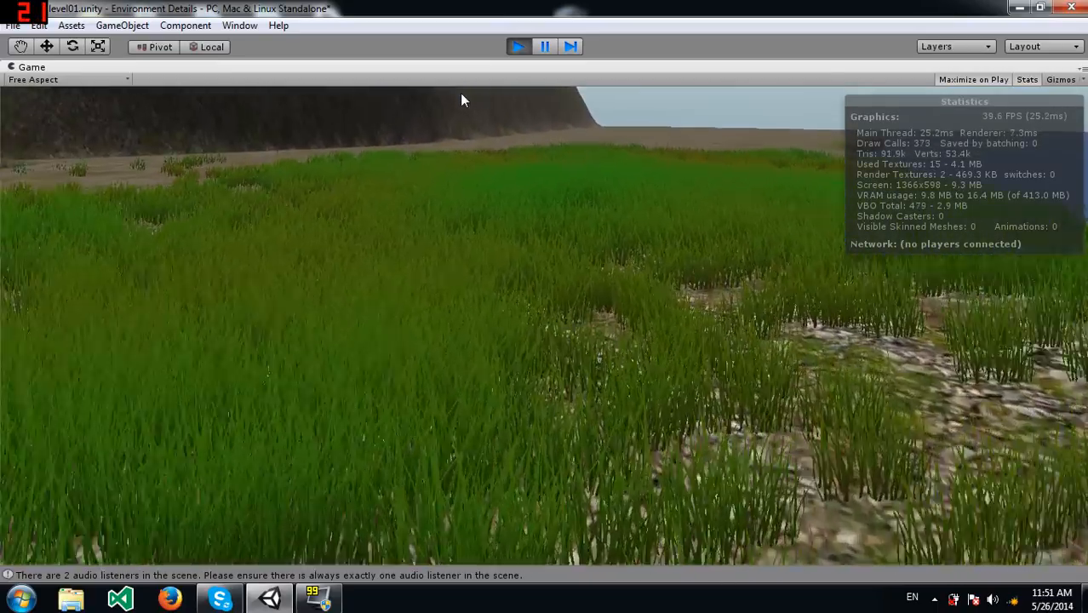
key(w)
key(space)
key(space)
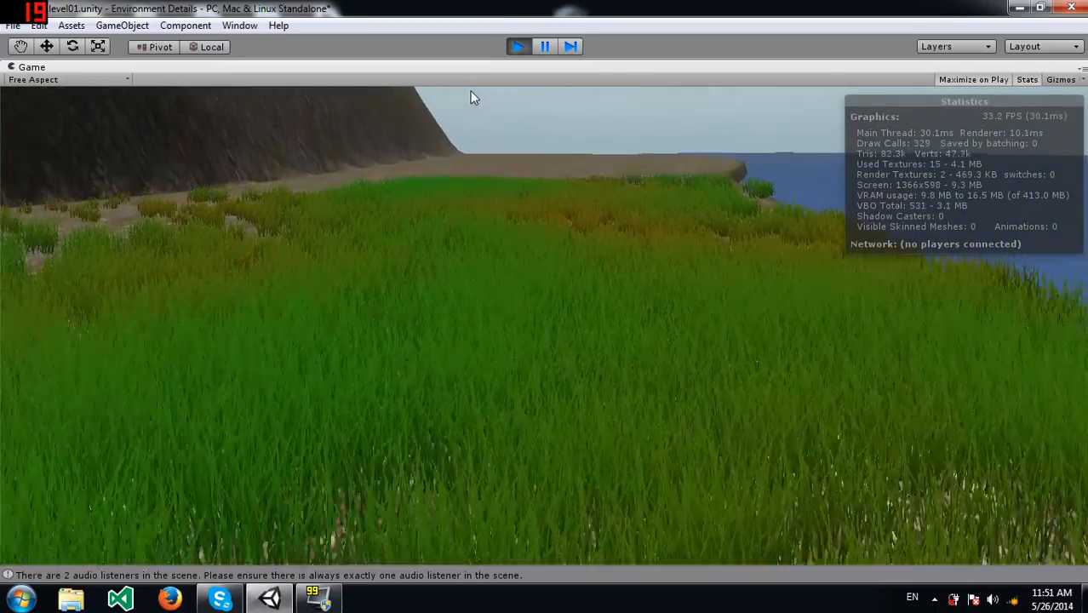
key(w)
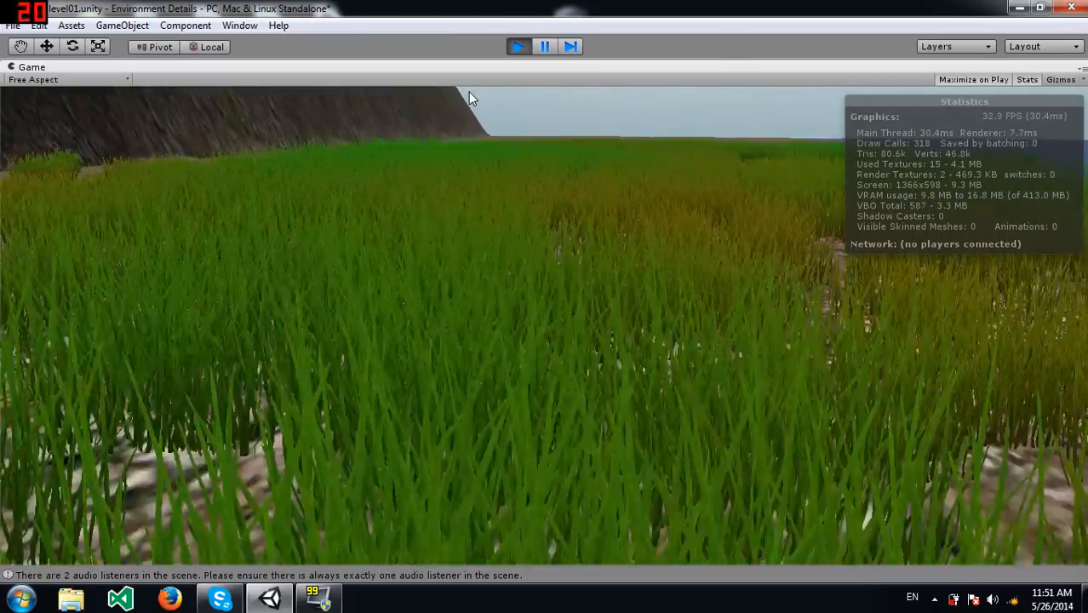
key(space)
key(space)
key(w)
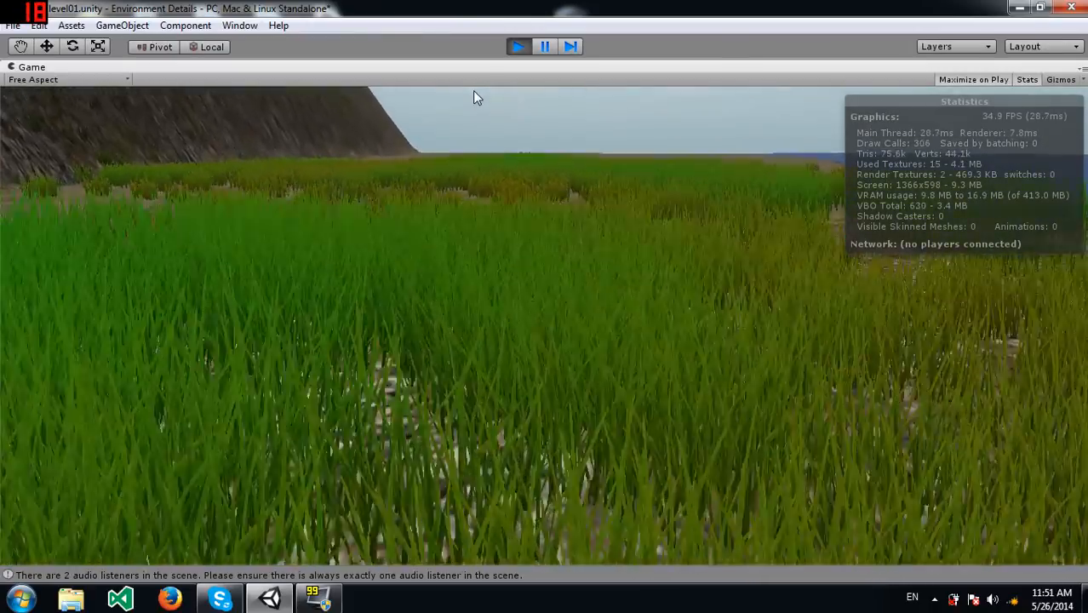
key(w)
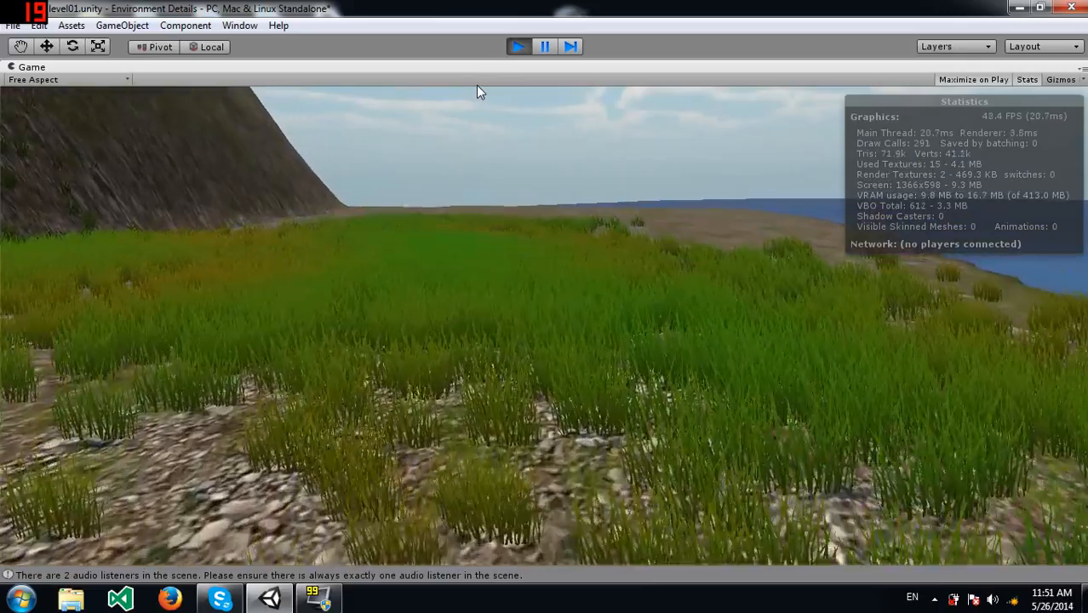
key(w)
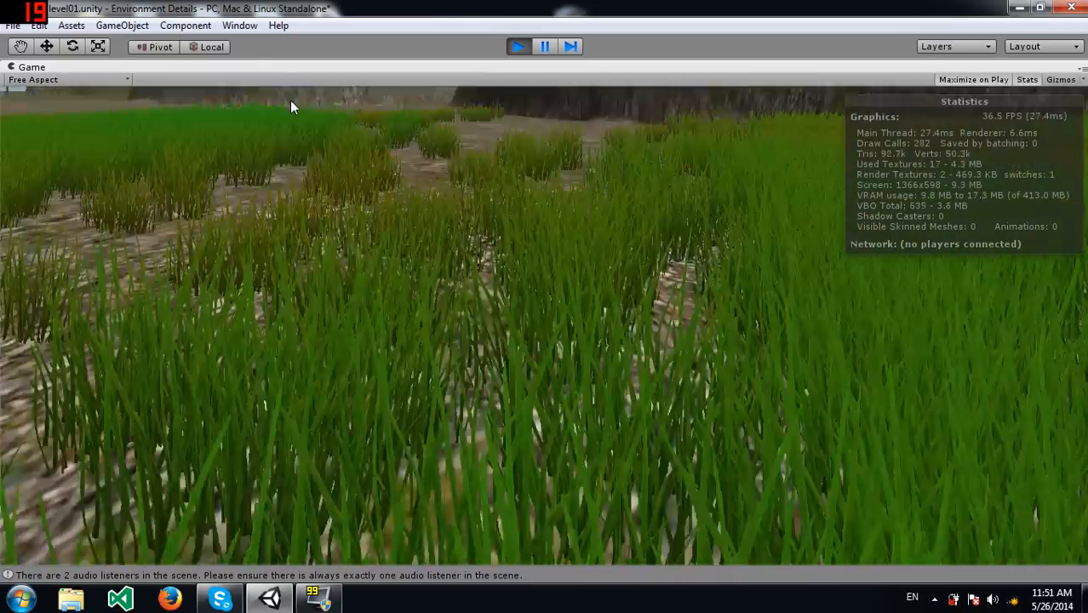
key(w)
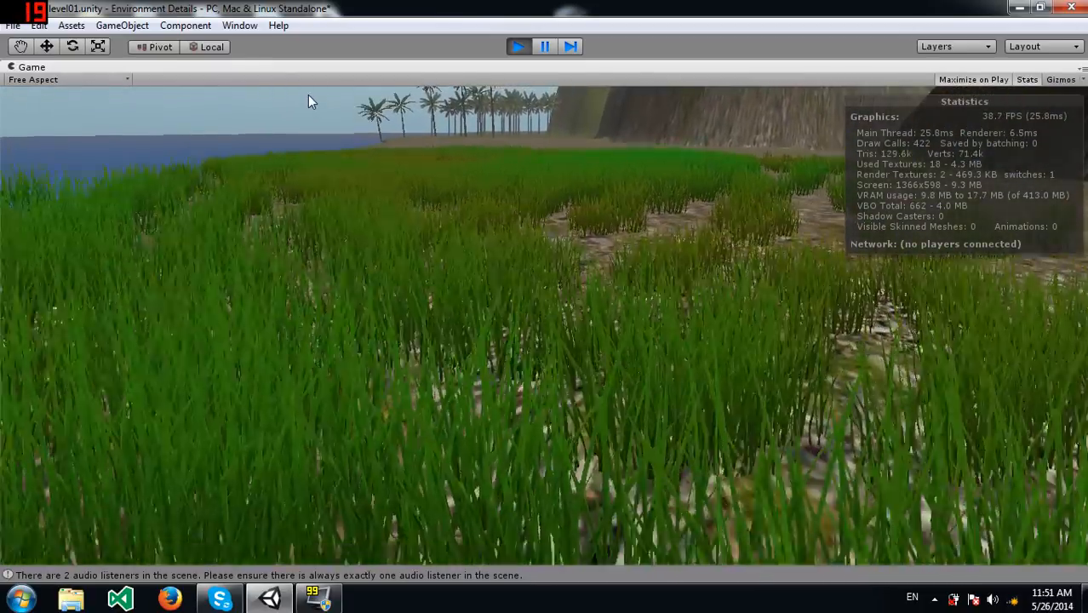
key(w)
key(s)
key(w)
key(w)
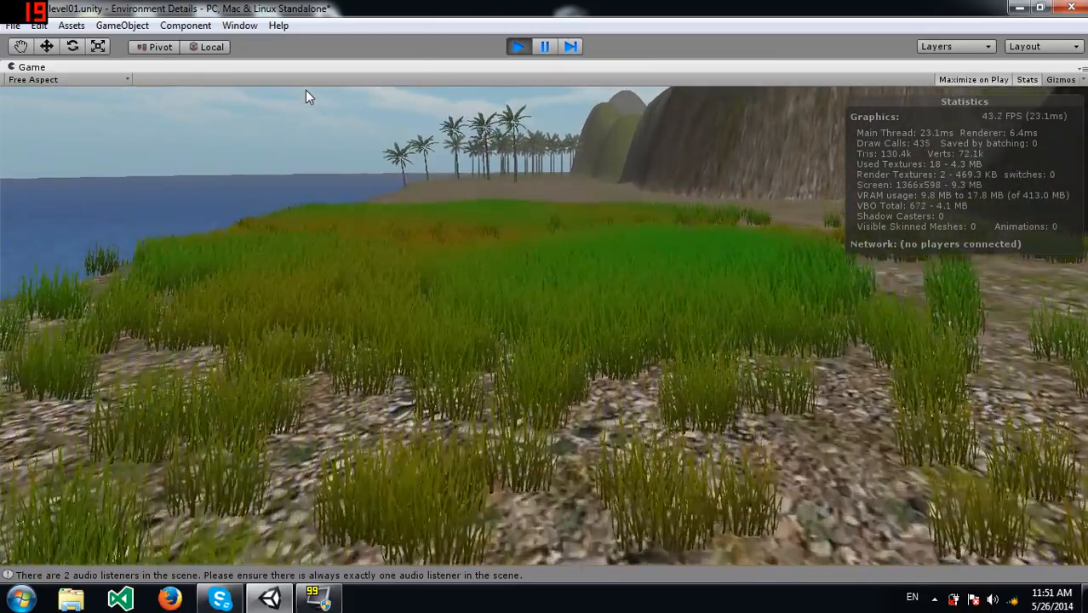
key(w)
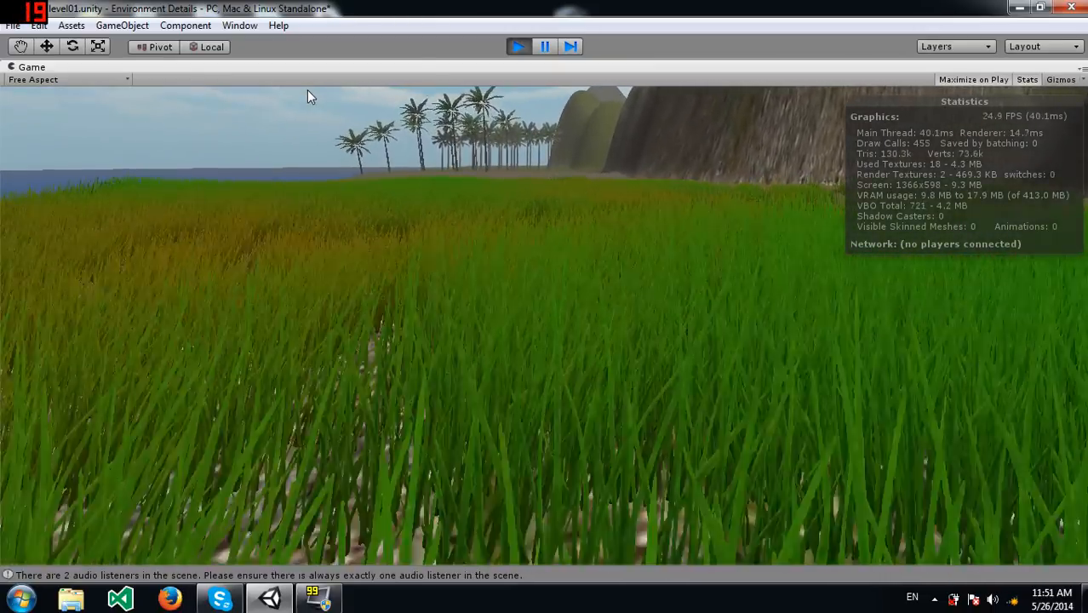
key(w)
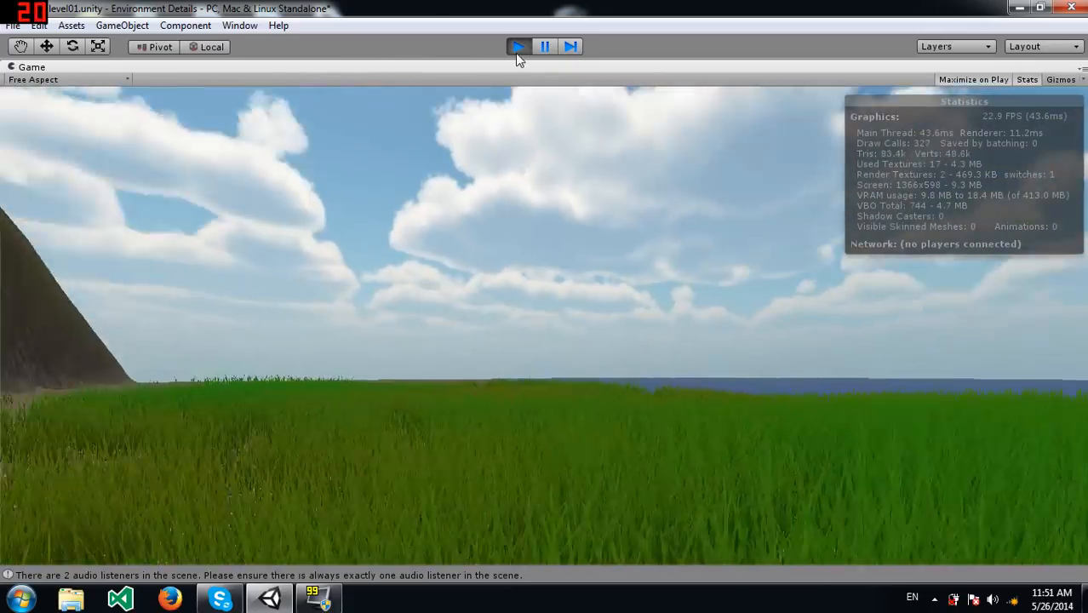
click(518, 48)
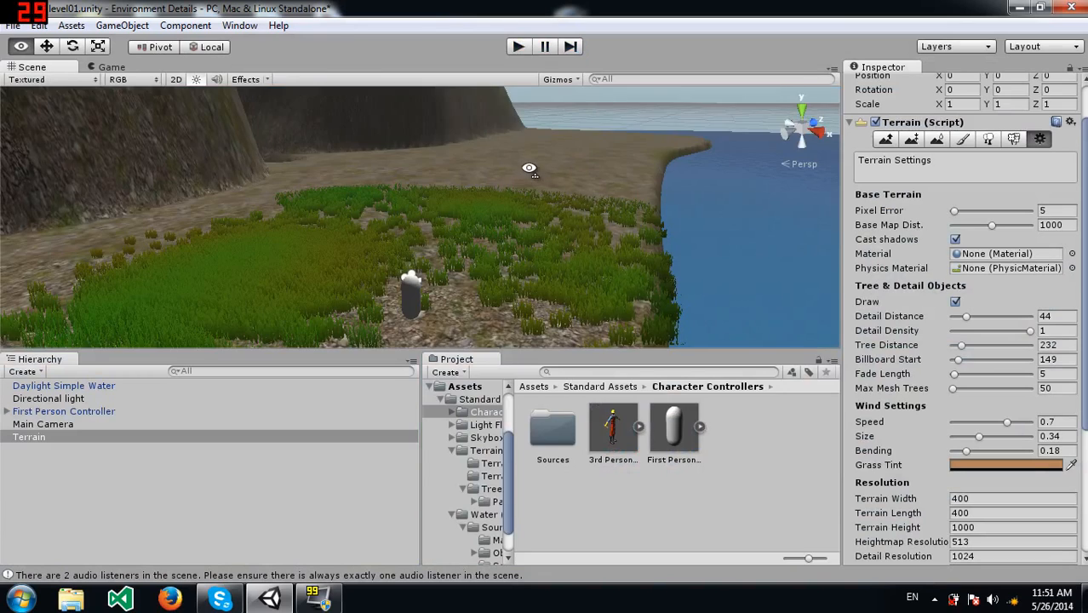
Step: Set the terrain's Detail Distance to 116 and its Detail Density to 0.19
alt+drag(527, 165, 477, 198)
scroll(477, 198, up, 6)
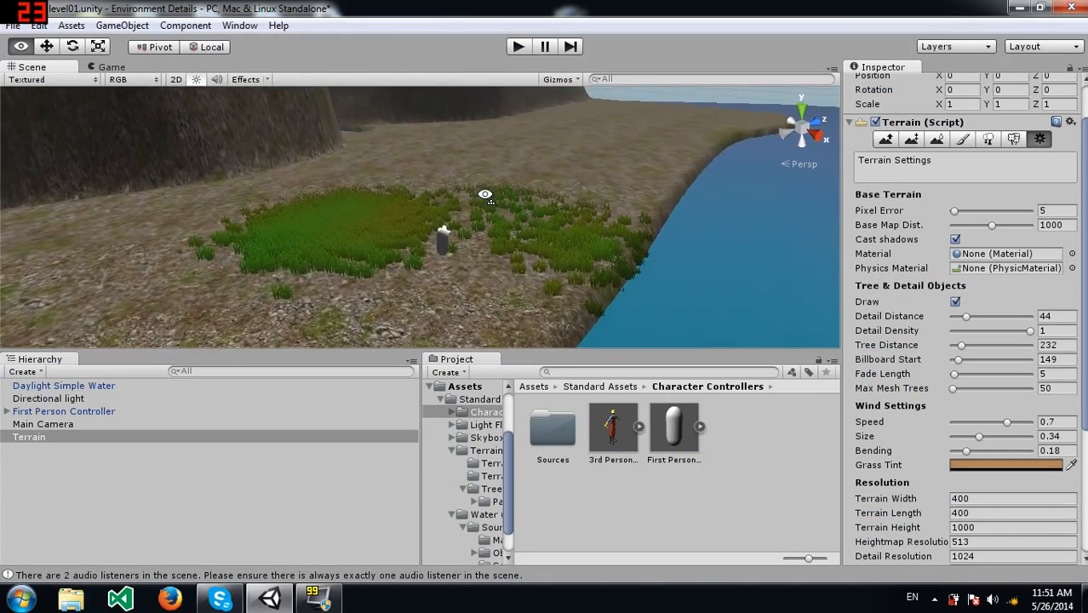
click(988, 316)
drag(1009, 332, 969, 345)
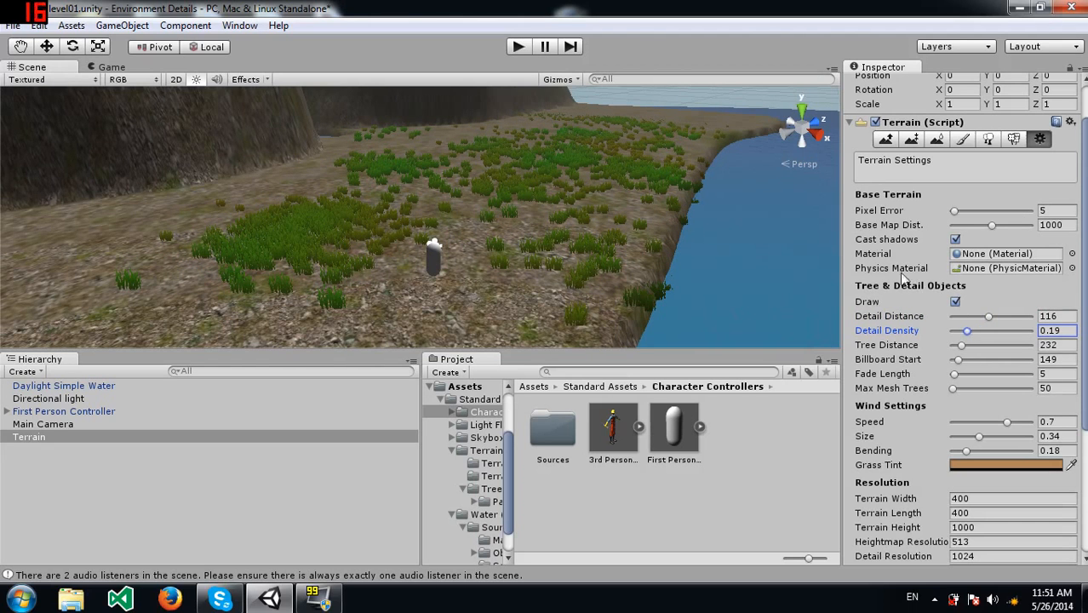
Step: Play-test the level by walking through the grass to examine the reduced Detail Density, and stop the test
click(518, 47)
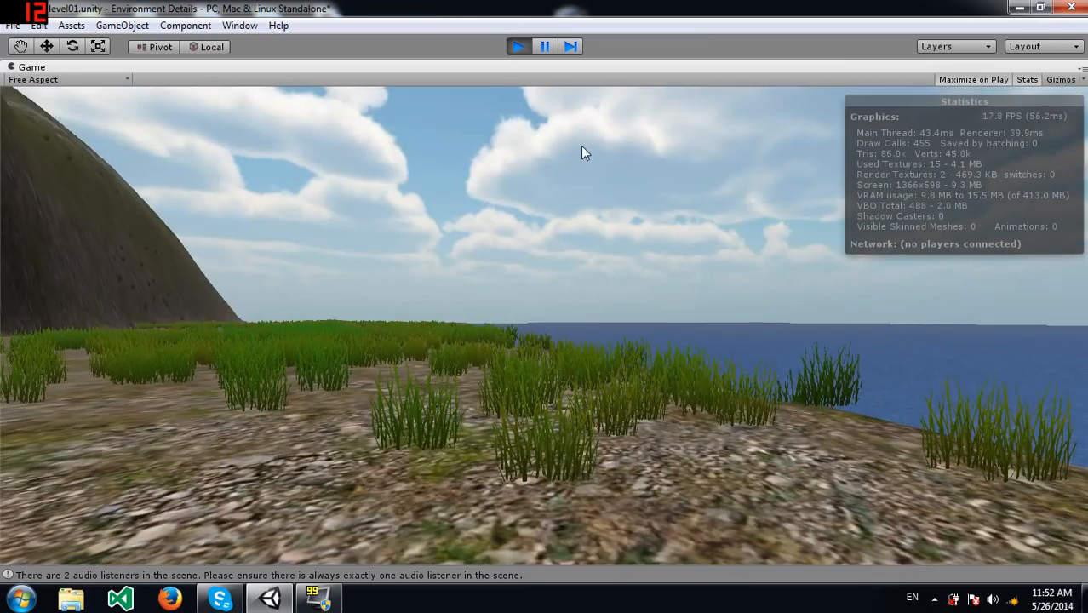
key(w)
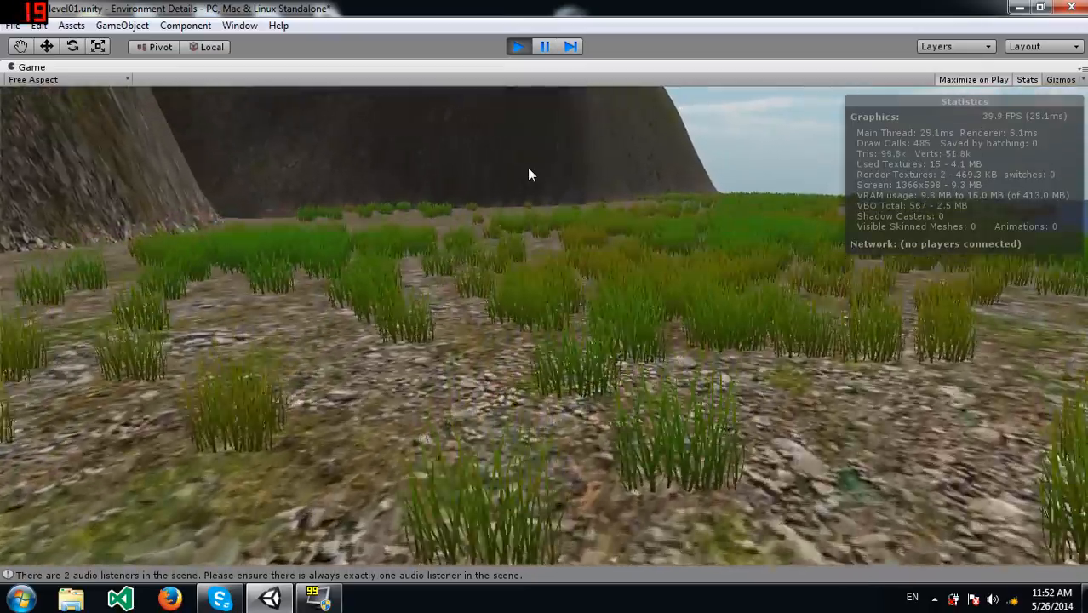
key(w)
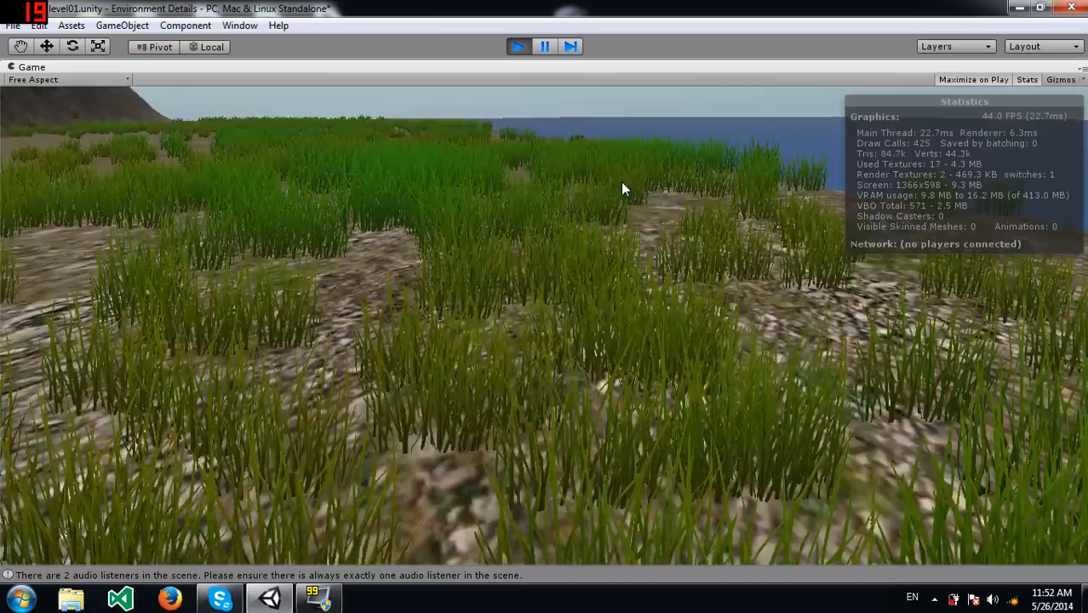
key(w)
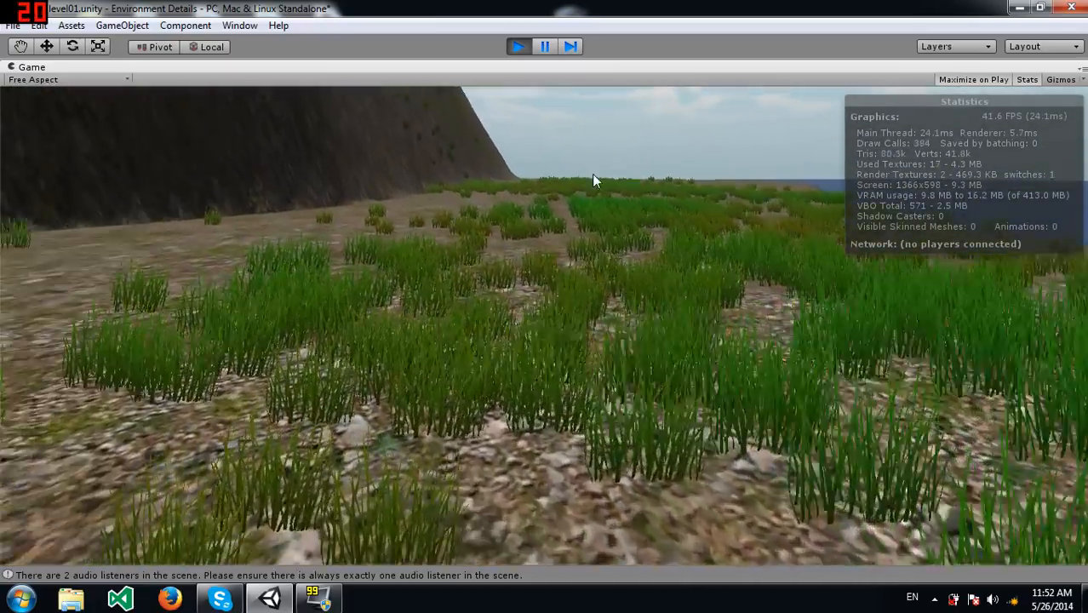
key(w)
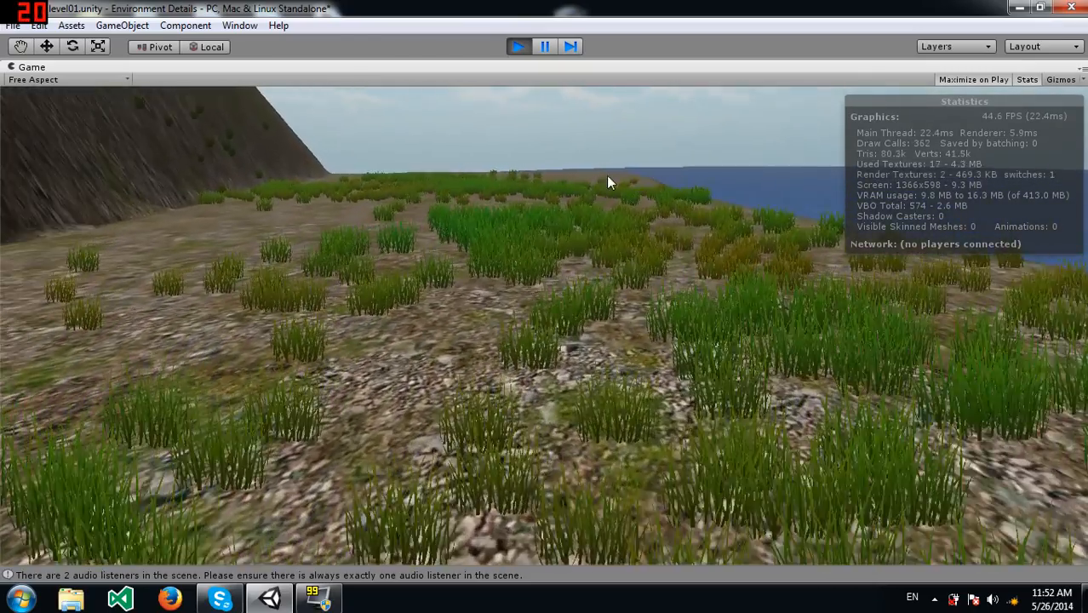
key(w)
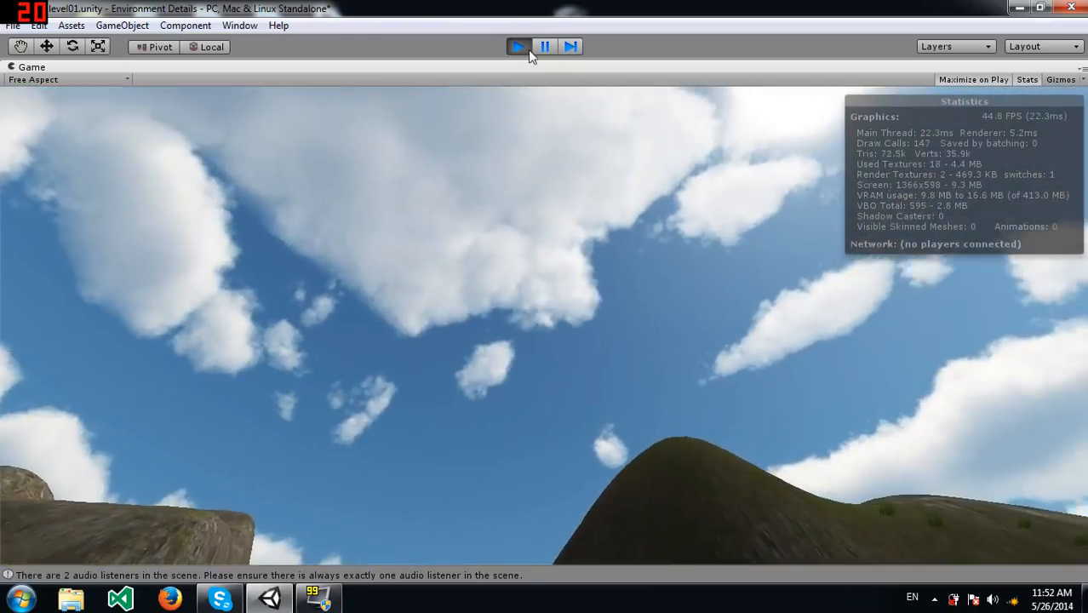
click(525, 48)
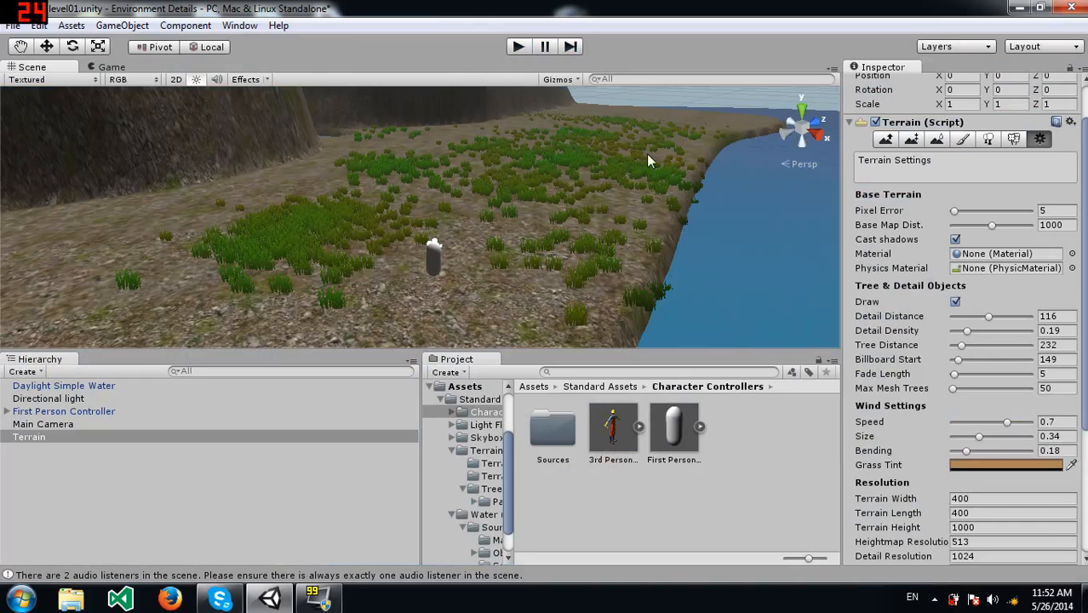
Step: Turn the scene view toward the palm trees and set the terrain's Tree Distance to 103
right_drag(646, 154, 171, 121)
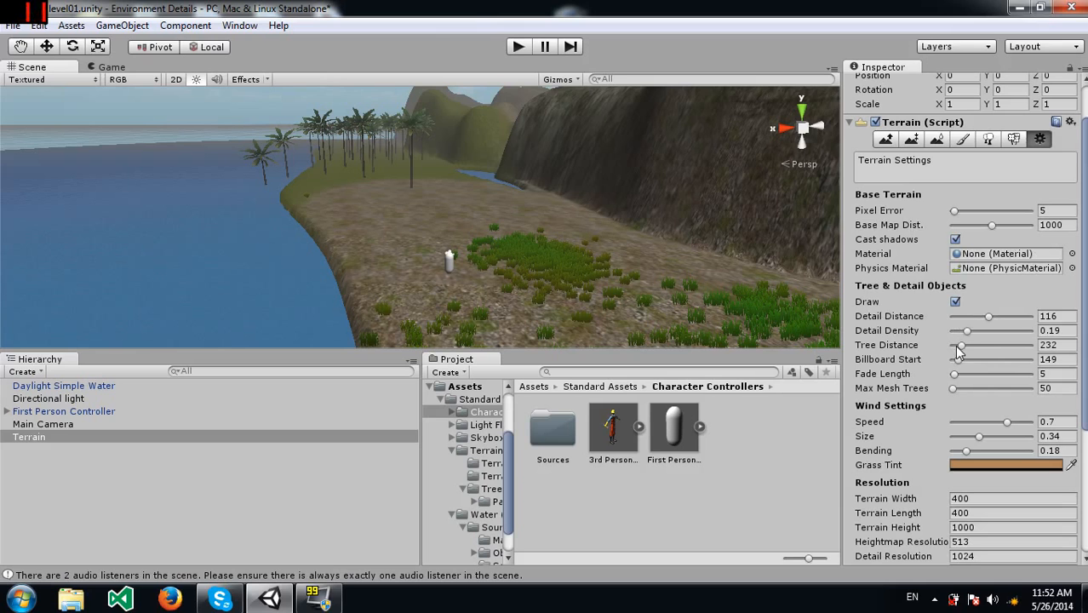
drag(959, 349, 956, 350)
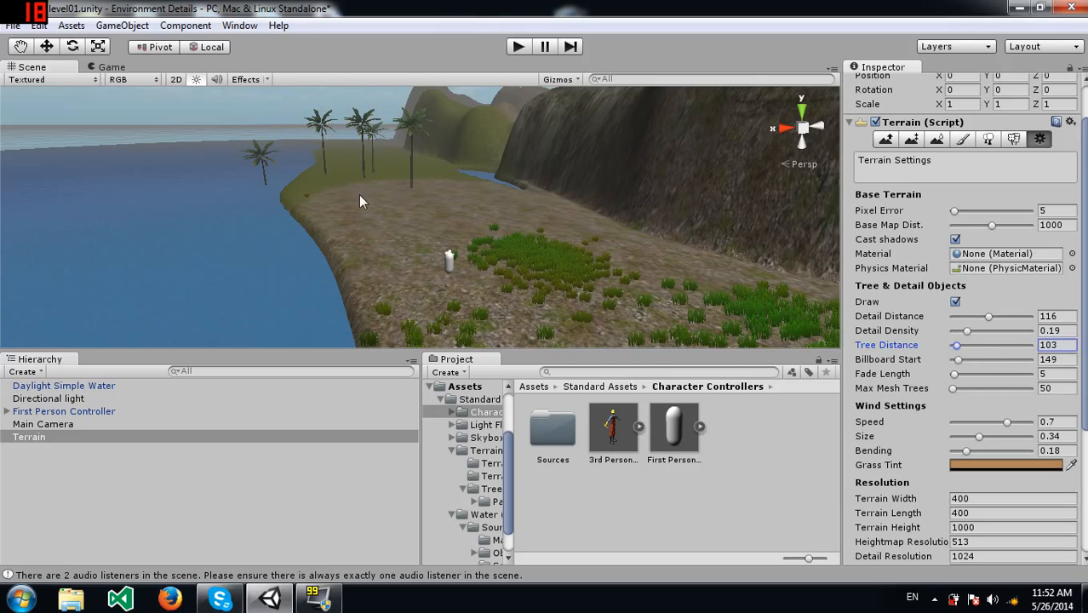
Step: Play-test the level by walking toward the palm trees to examine the reduced Tree Distance, and stop the test
click(517, 46)
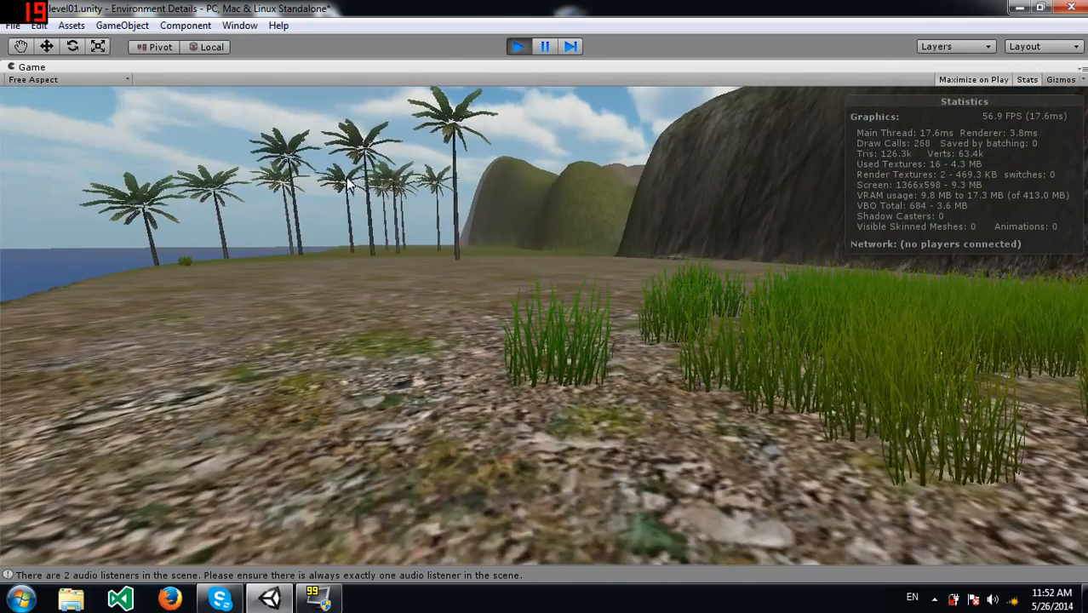
key(w)
key(w)
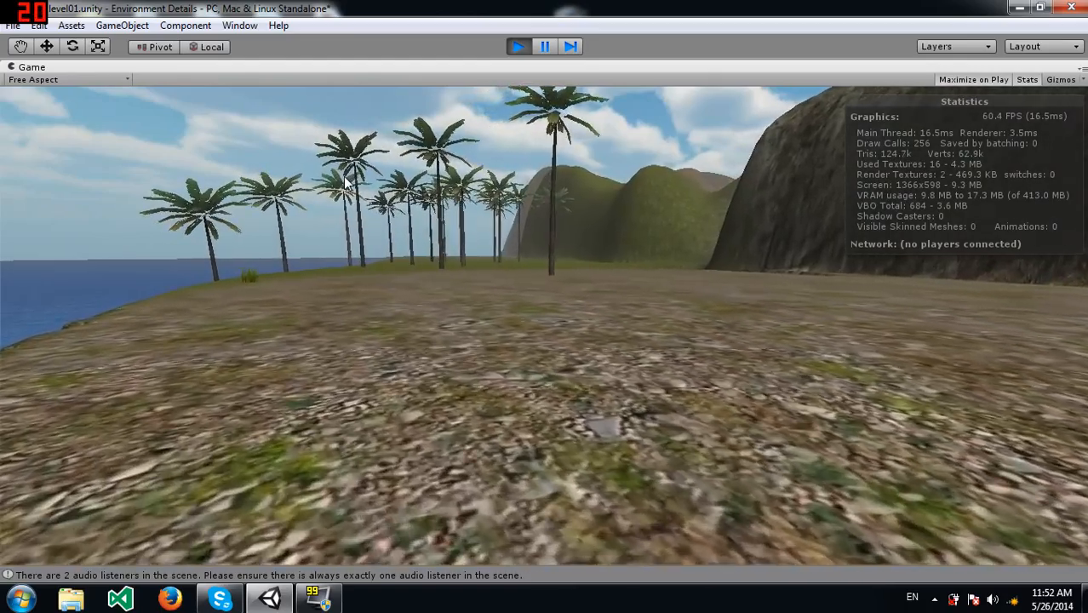
key(w)
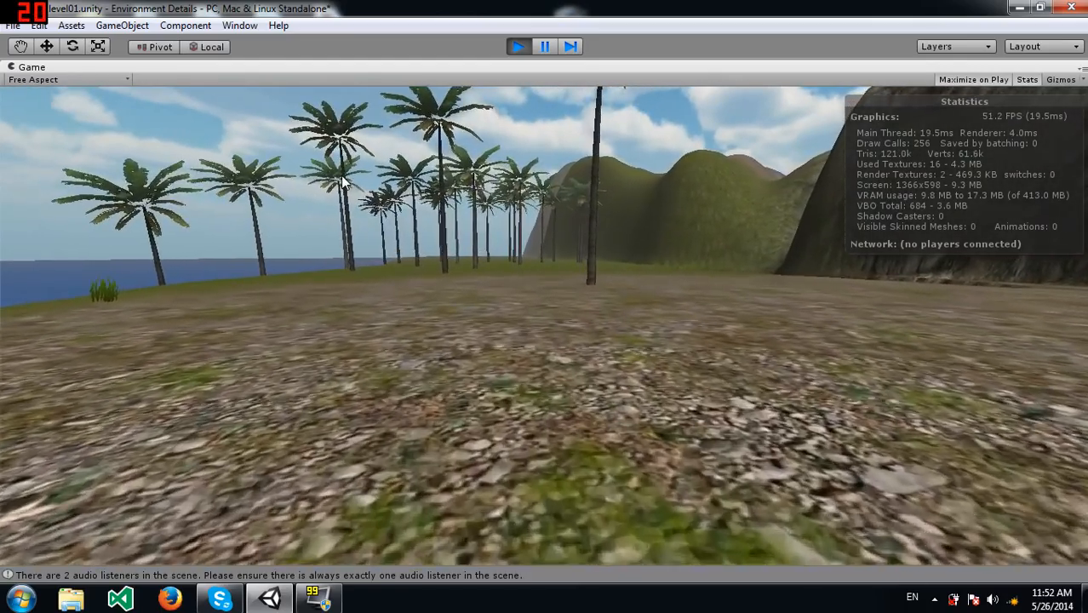
key(w)
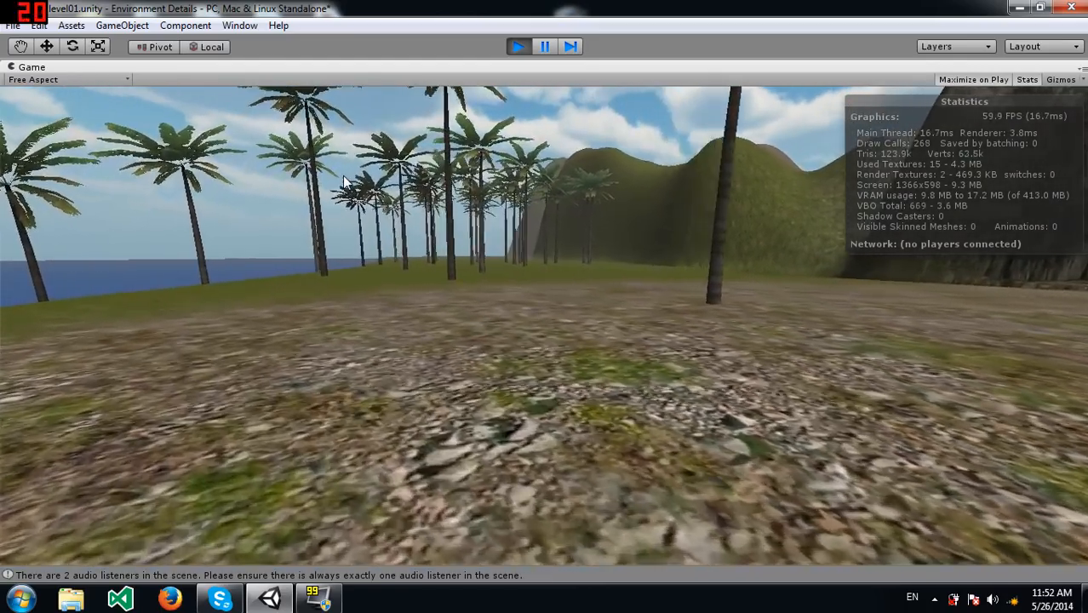
key(w)
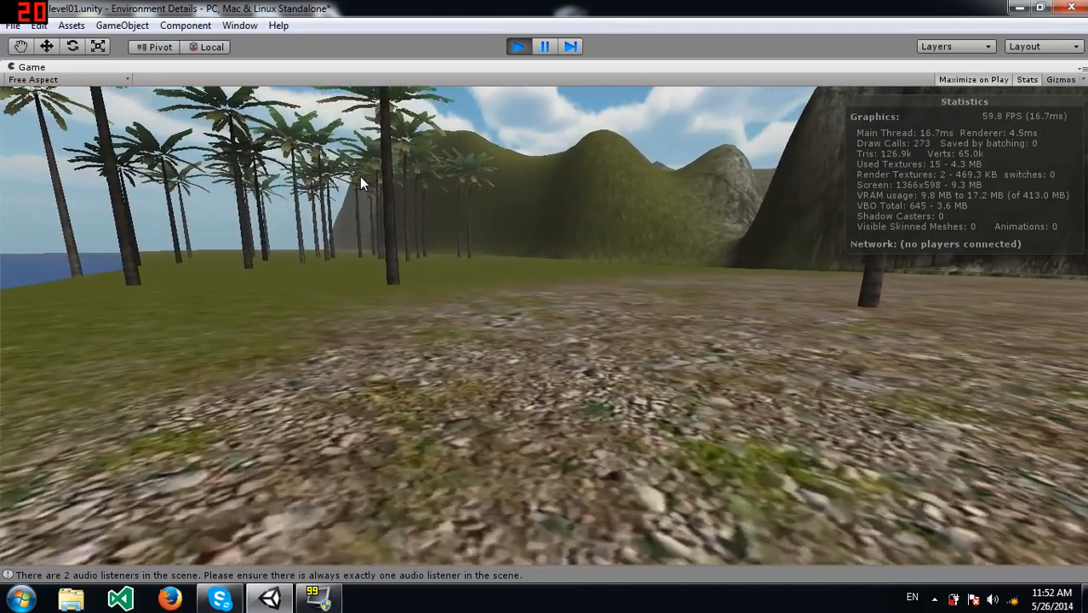
key(w)
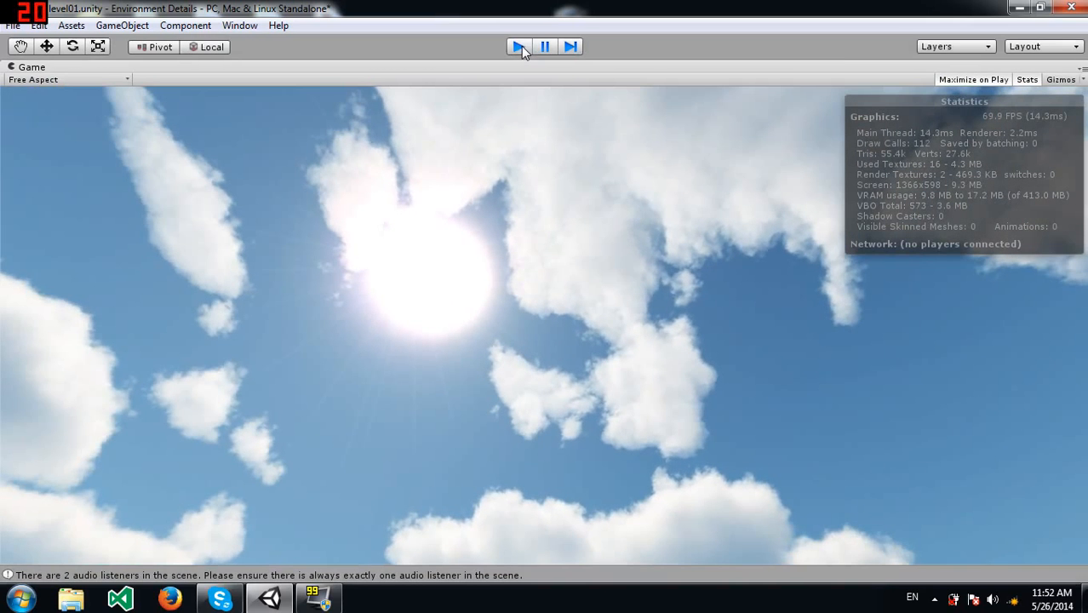
click(518, 46)
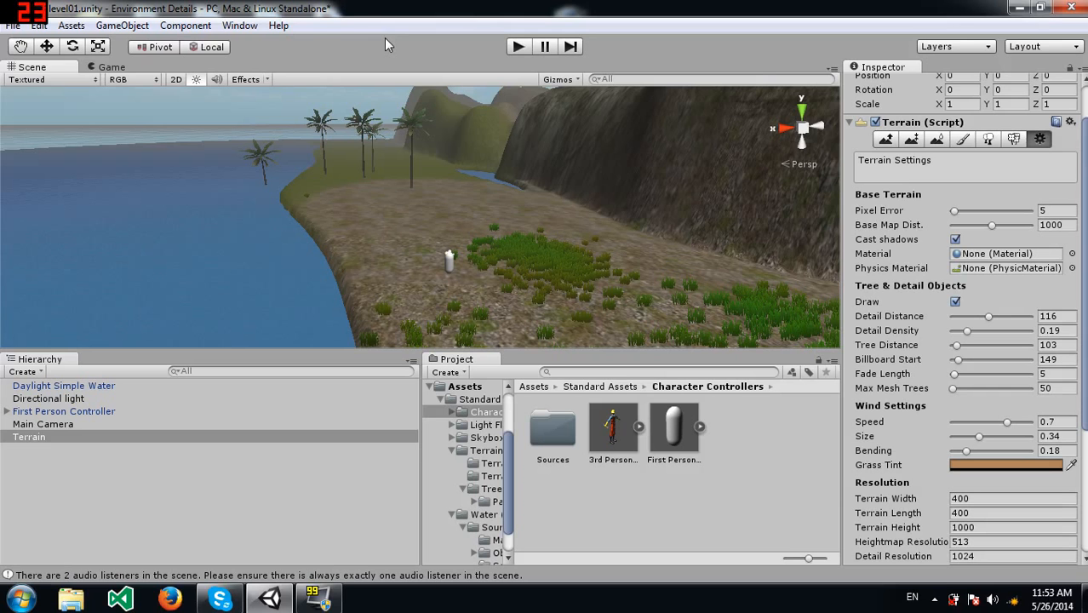
Step: Turn the scene view back toward the palm trees and set the terrain's Billboard Start to 355
alt+drag(364, 185, 912, 228)
key(w)
right_drag(909, 222, 889, 185)
key(s)
key(q)
key(q)
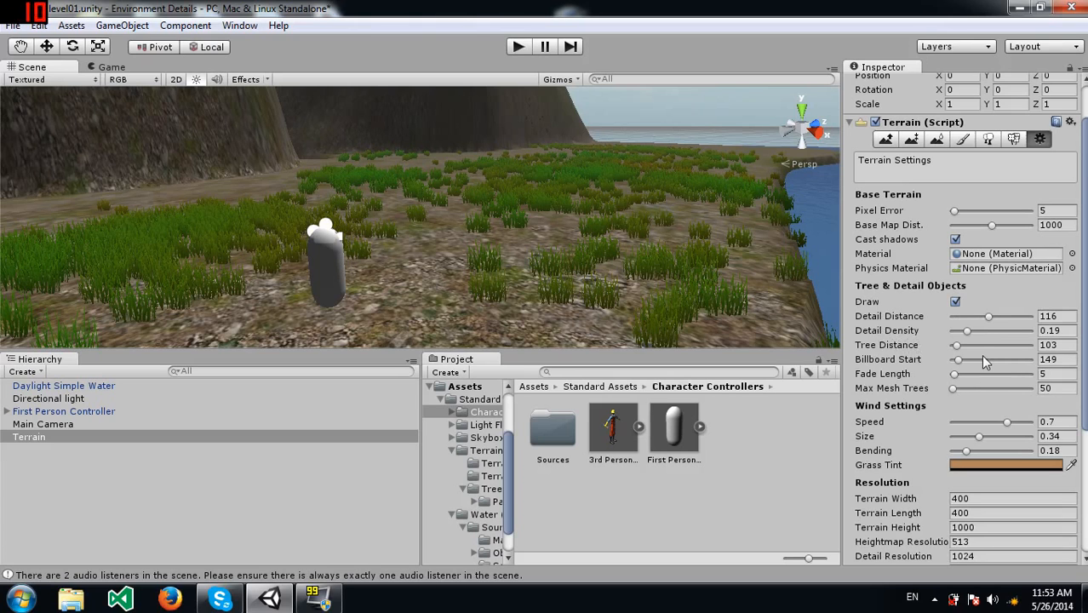
alt+drag(632, 189, 145, 141)
key(w)
mouse_move(145, 140)
right_down()
mouse_move(132, 127)
mouse_move(151, 145)
right_up()
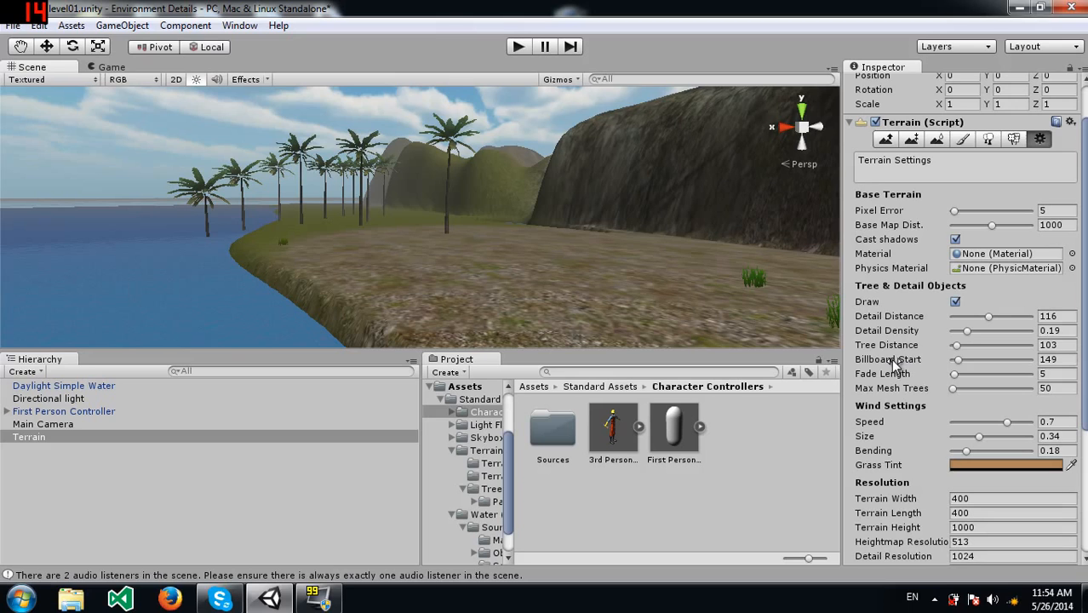
click(967, 360)
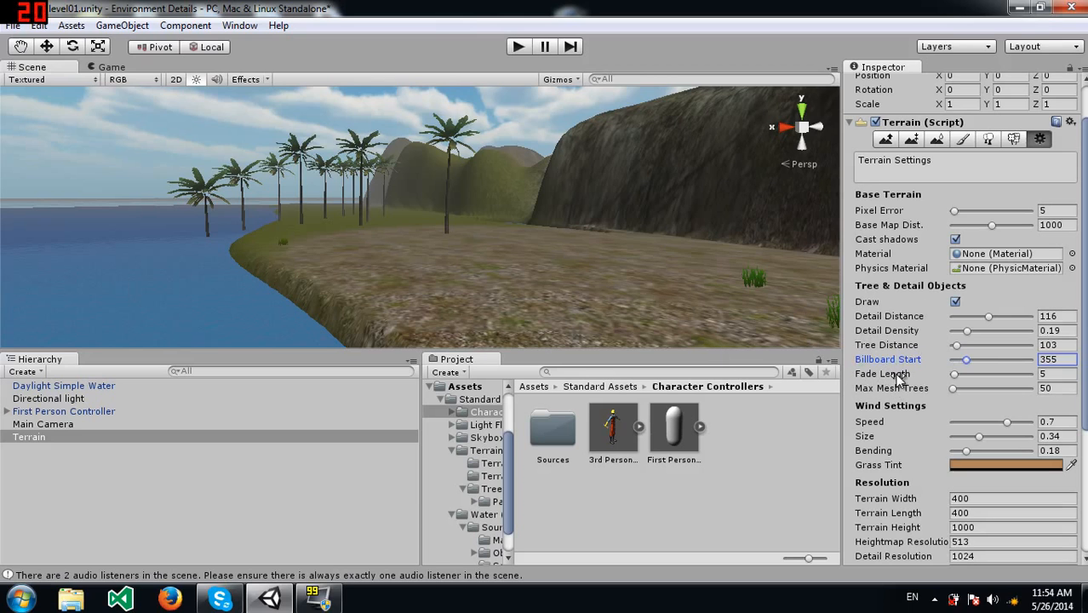
Step: Set the terrain's Tree Distance to 1134 and paint dense palm trees along the shore with brush size 40 and Tree Density 83
alt+drag(458, 164, 476, 209)
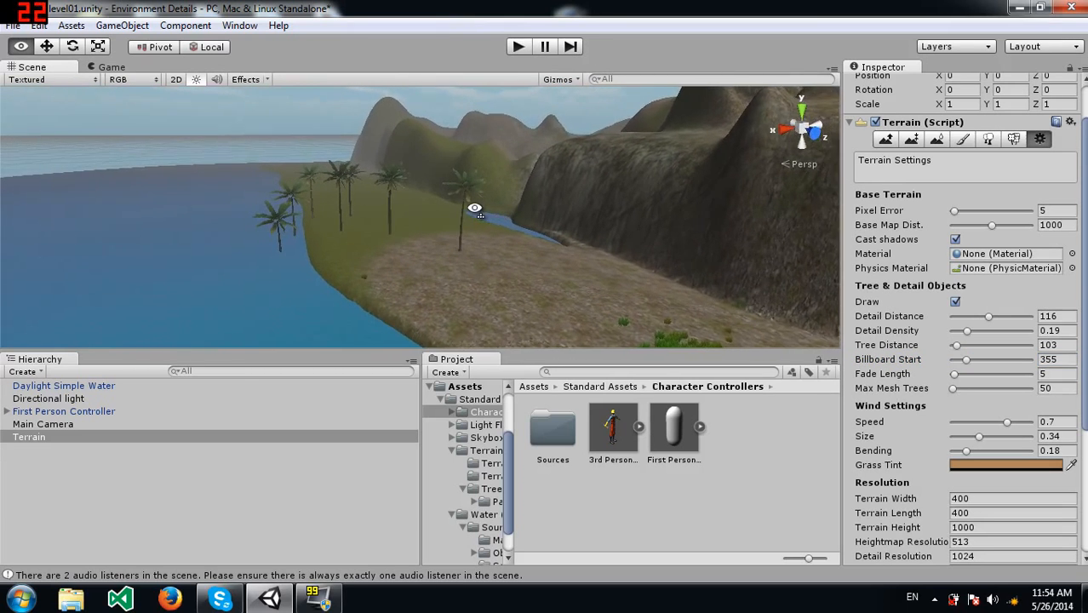
click(998, 345)
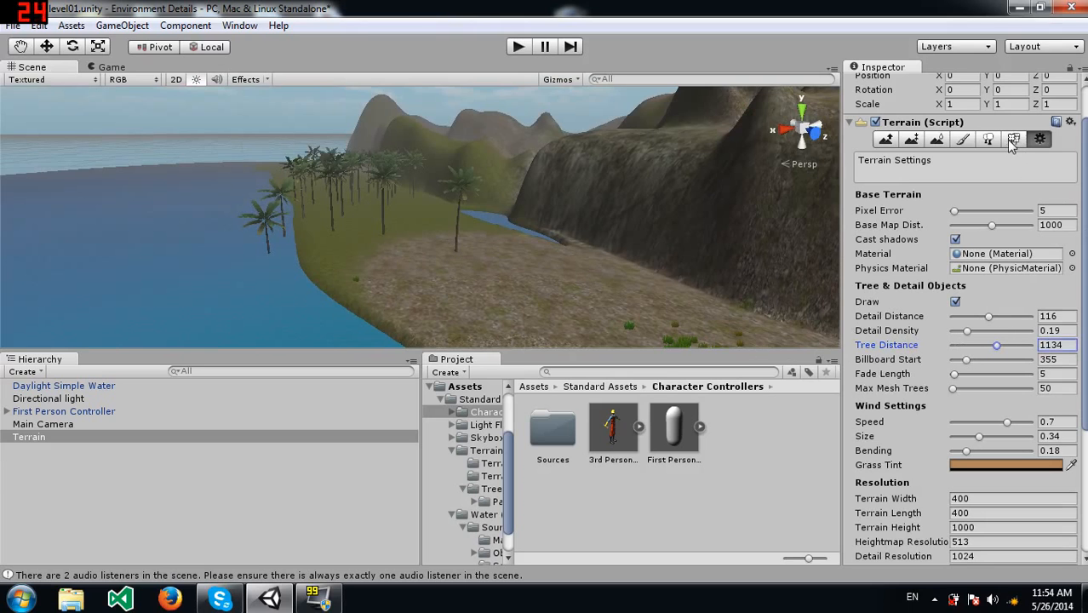
click(988, 140)
mouse_move(400, 250)
mouse_down()
mouse_move(454, 250)
mouse_move(481, 209)
mouse_move(462, 243)
mouse_move(518, 250)
mouse_move(469, 237)
mouse_move(493, 228)
mouse_move(499, 246)
mouse_up()
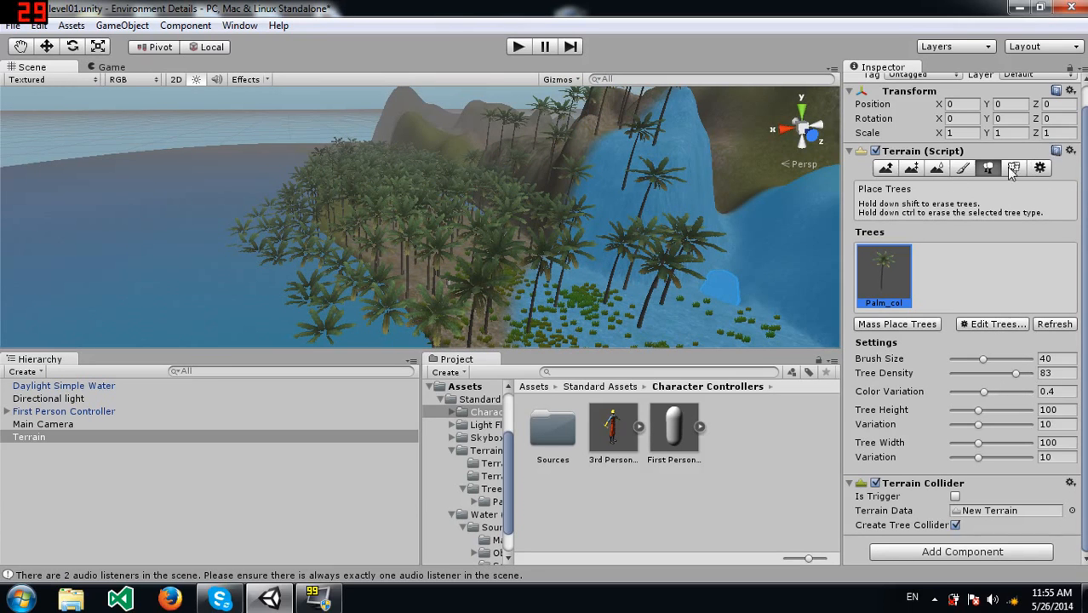
Step: Set the terrain's Tree Distance to 1753 and its Fade Length to 1
click(1040, 169)
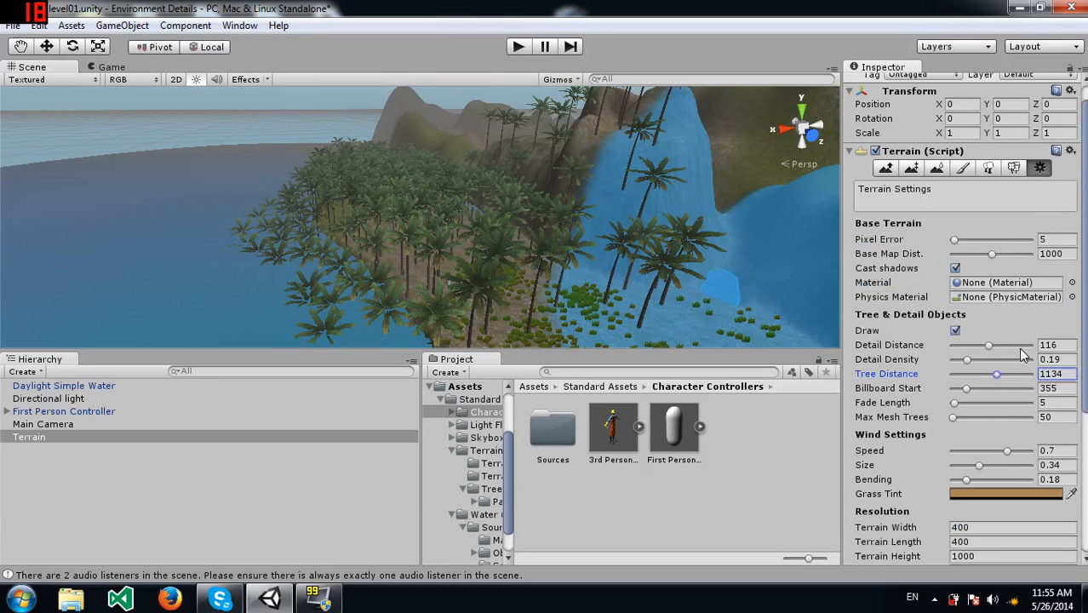
click(1021, 377)
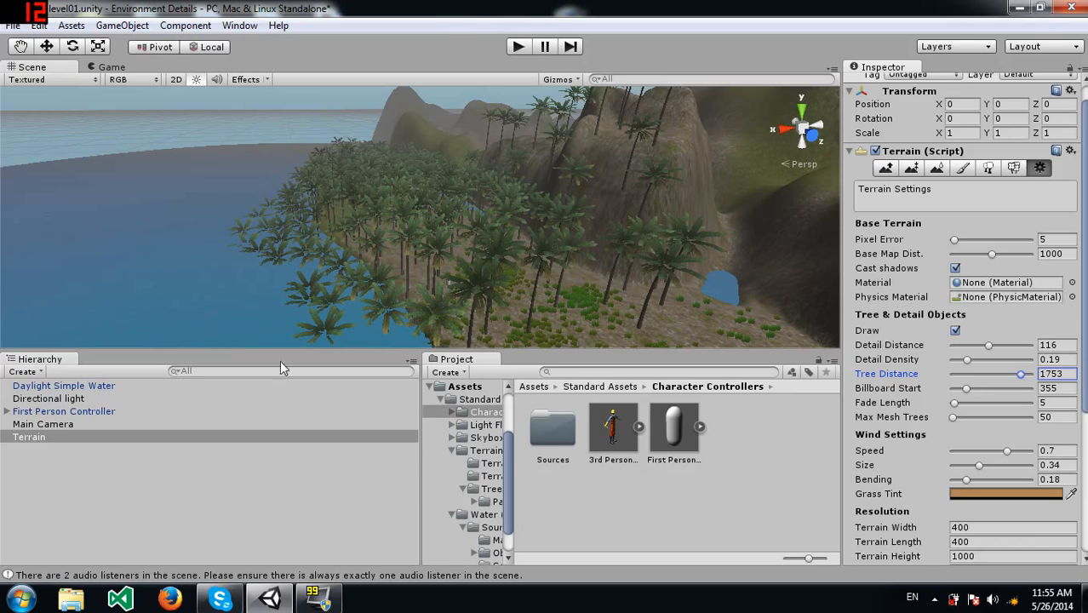
mouse_move(955, 403)
mouse_down()
mouse_move(1013, 402)
mouse_move(954, 407)
mouse_up()
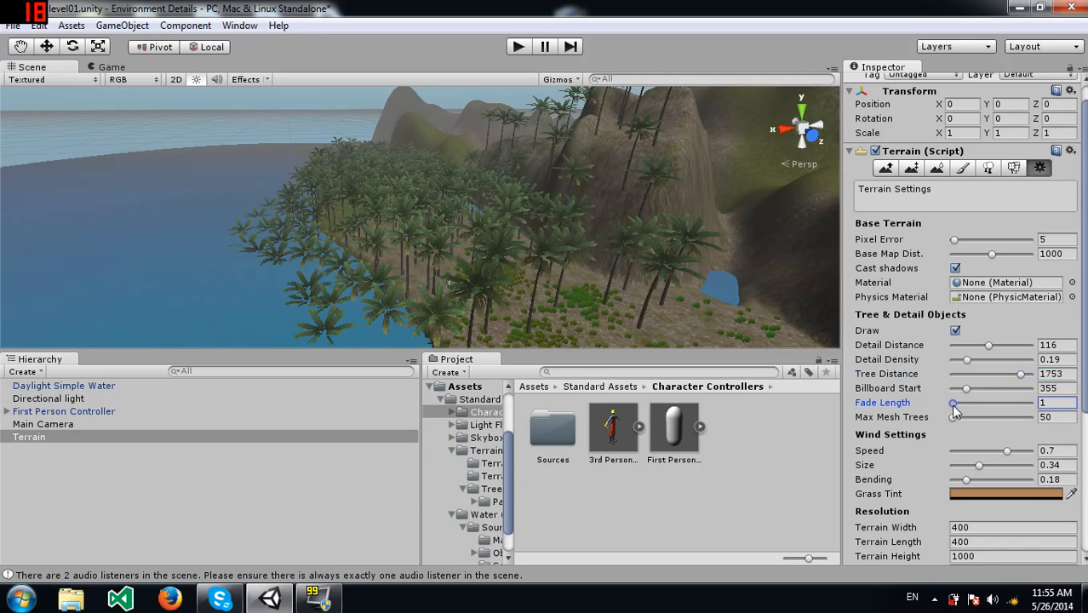
Step: View the palm forest from above and set the terrain's Max Mesh Trees to 50
alt+drag(441, 153, 425, 129)
key(w)
right_drag(424, 129, 431, 149)
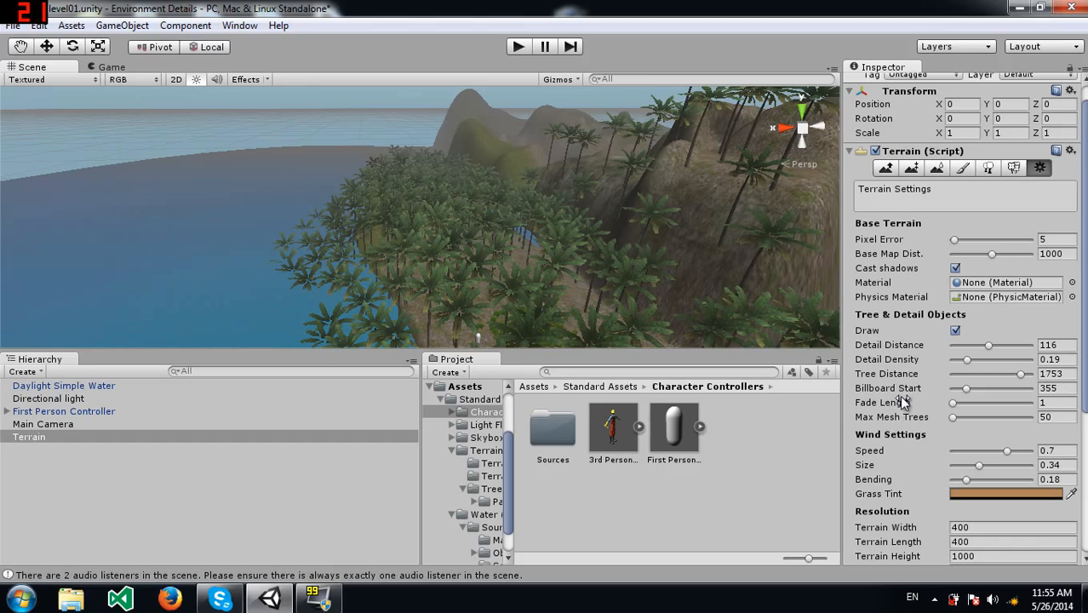
click(951, 420)
drag(950, 425, 955, 428)
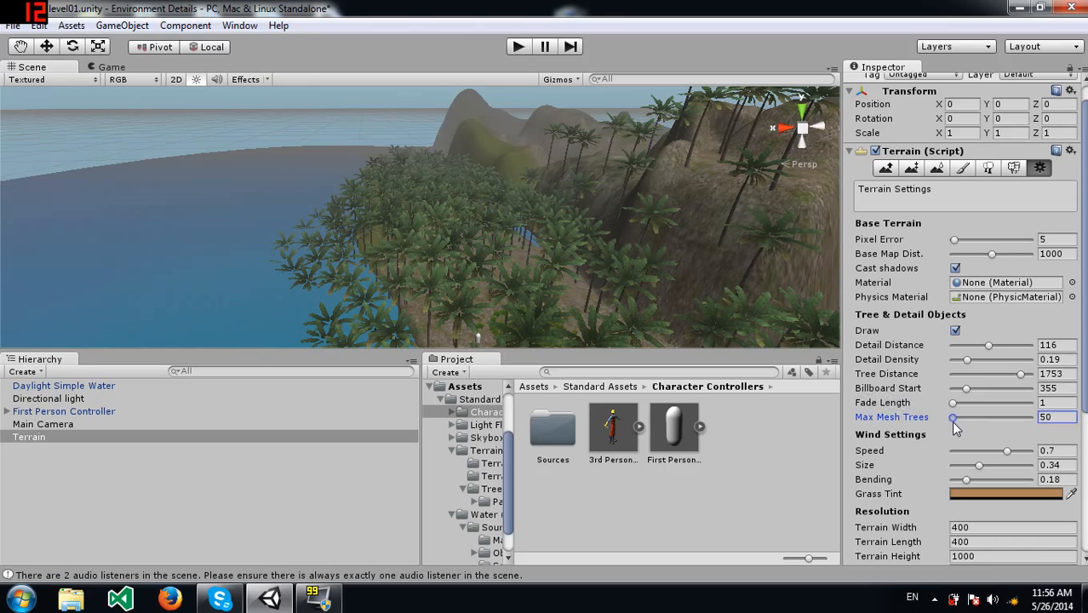
Step: Set the terrain's Detail Density to 0.92 and its Detail Distance to 201 while viewing the grass patches
scroll(937, 393, down, 3)
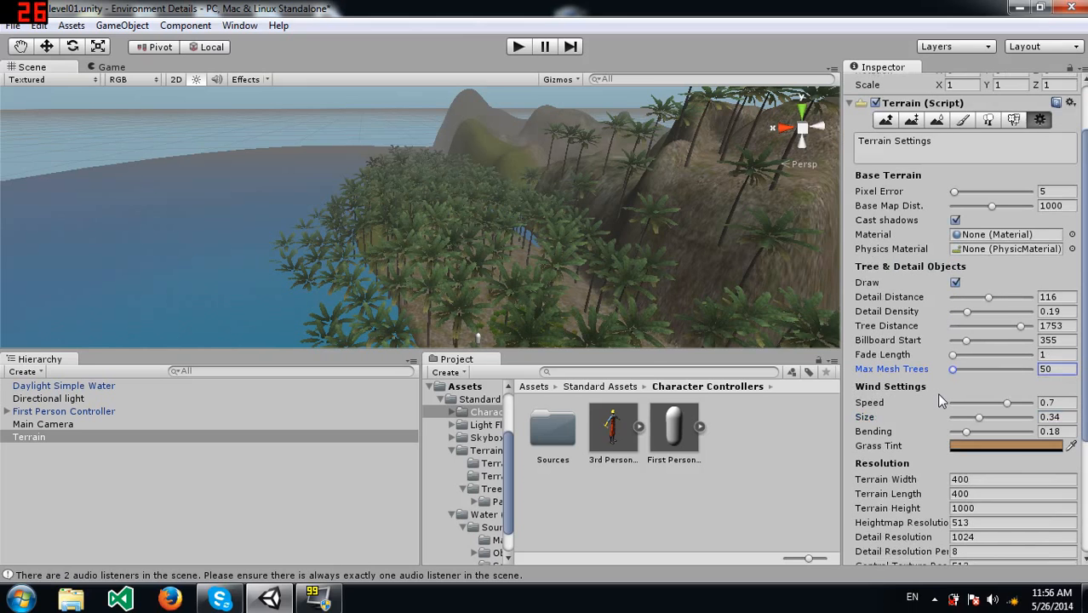
scroll(937, 394, down, 3)
right_drag(643, 287, 986, 251)
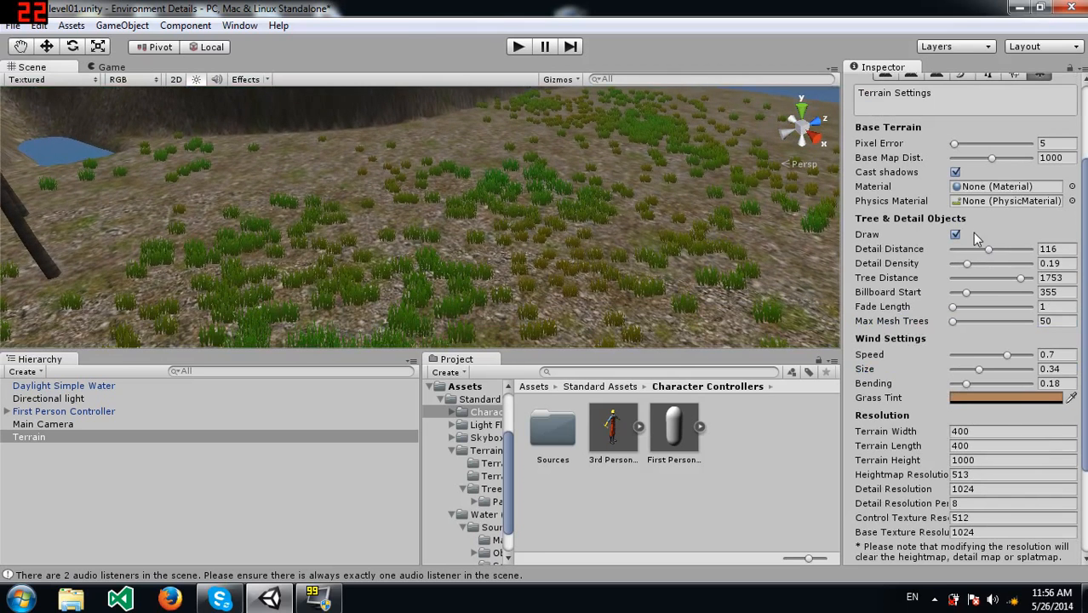
scroll(944, 228, up, 1)
scroll(931, 277, down, 1)
drag(980, 263, 1023, 254)
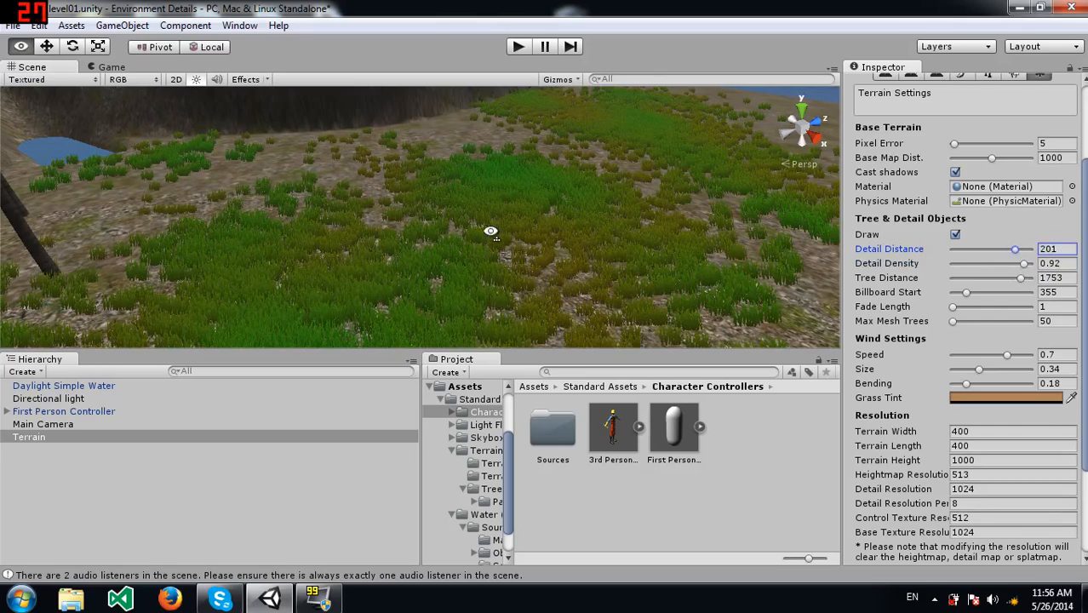
Step: Erase the palm trees around the player and the nearby grass using the Place Trees tool with Brush Size 14
alt+drag(491, 228, 513, 226)
alt+drag(427, 271, 82, 199)
scroll(82, 199, down, 3)
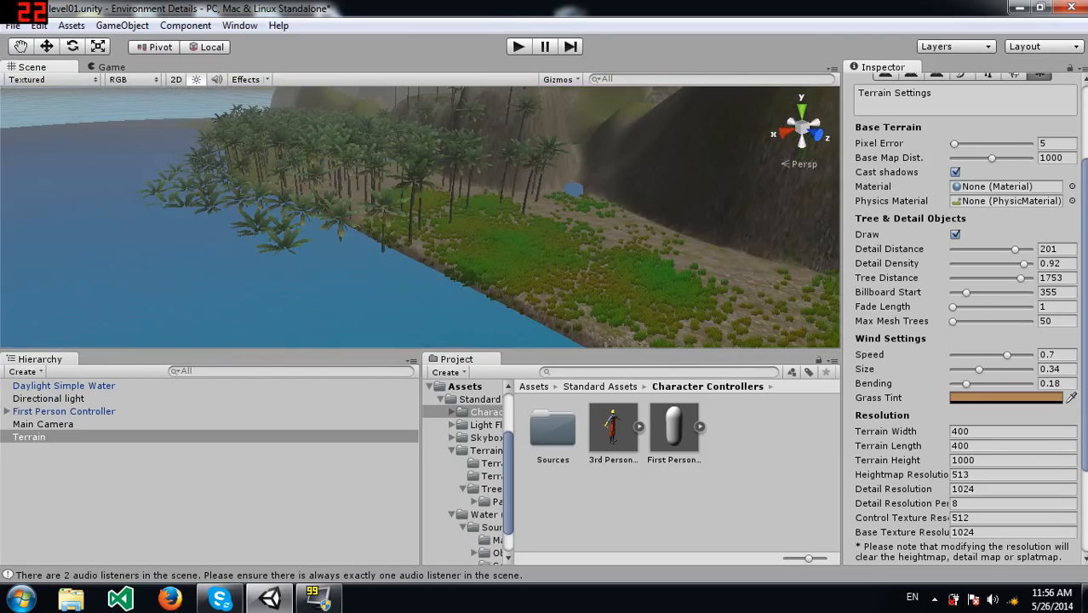
scroll(1021, 152, up, 3)
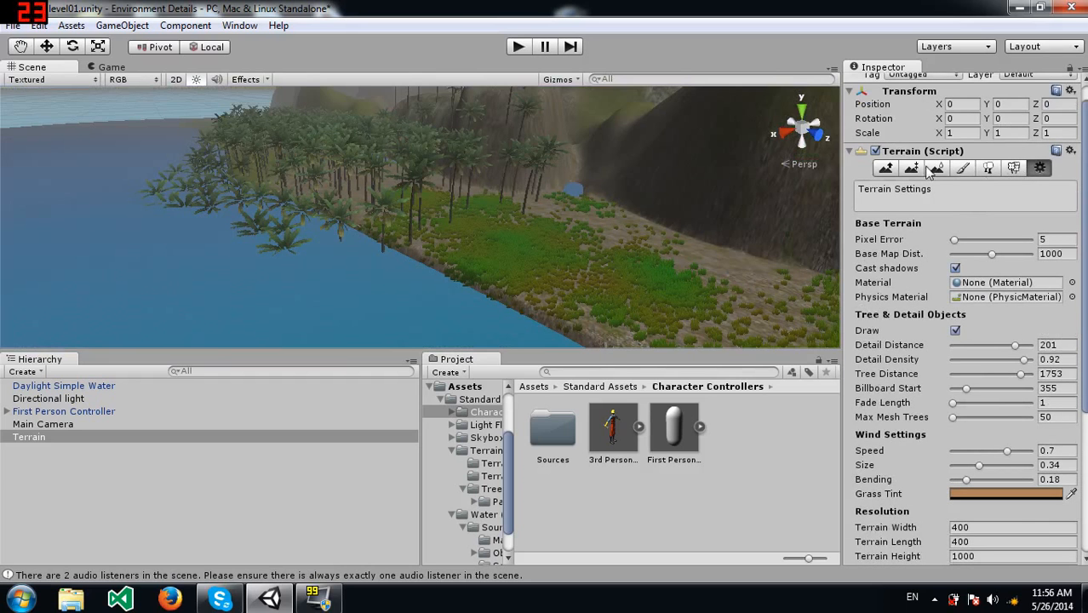
click(885, 168)
click(995, 192)
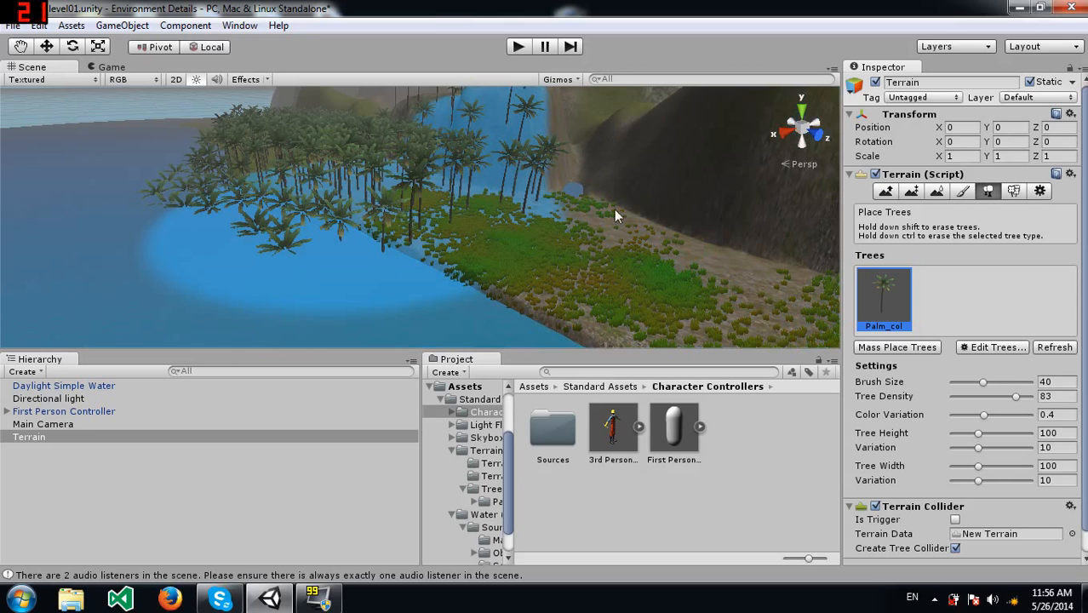
click(965, 384)
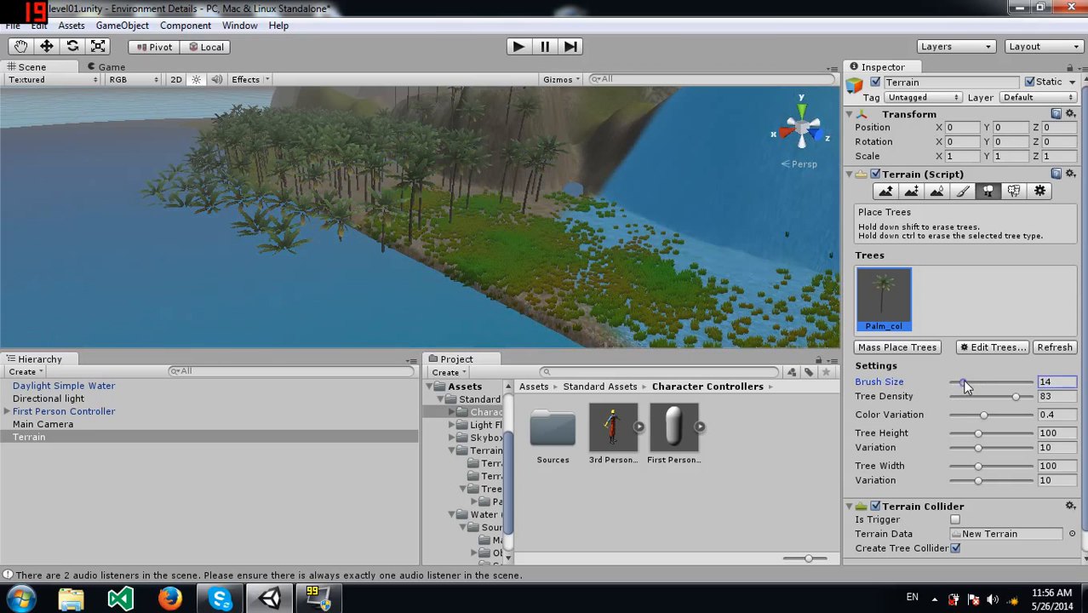
shift+click(408, 222)
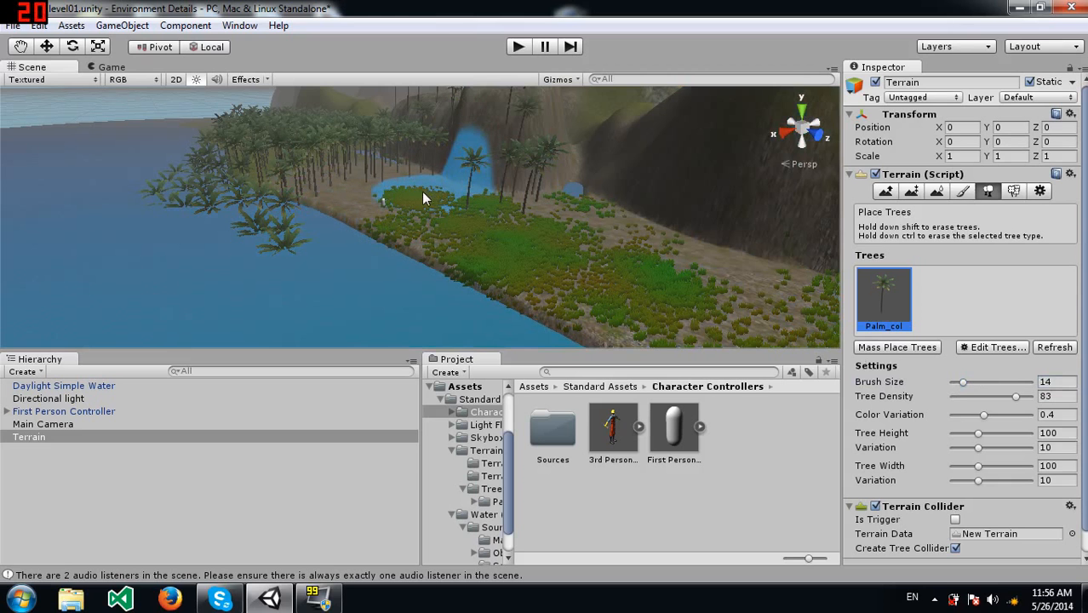
Step: Bring the view close to the grass and set the terrain's wind Speed to 0.25
alt+drag(461, 186, 806, 167)
key(w)
right_drag(806, 168, 888, 190)
key(w)
right_drag(714, 219, 596, 192)
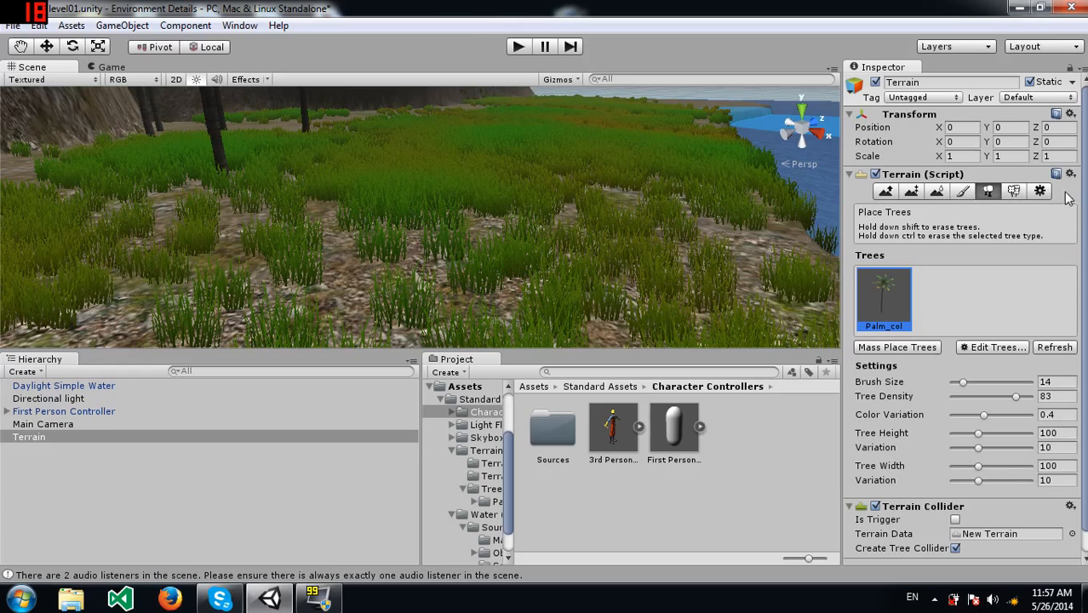
click(1038, 192)
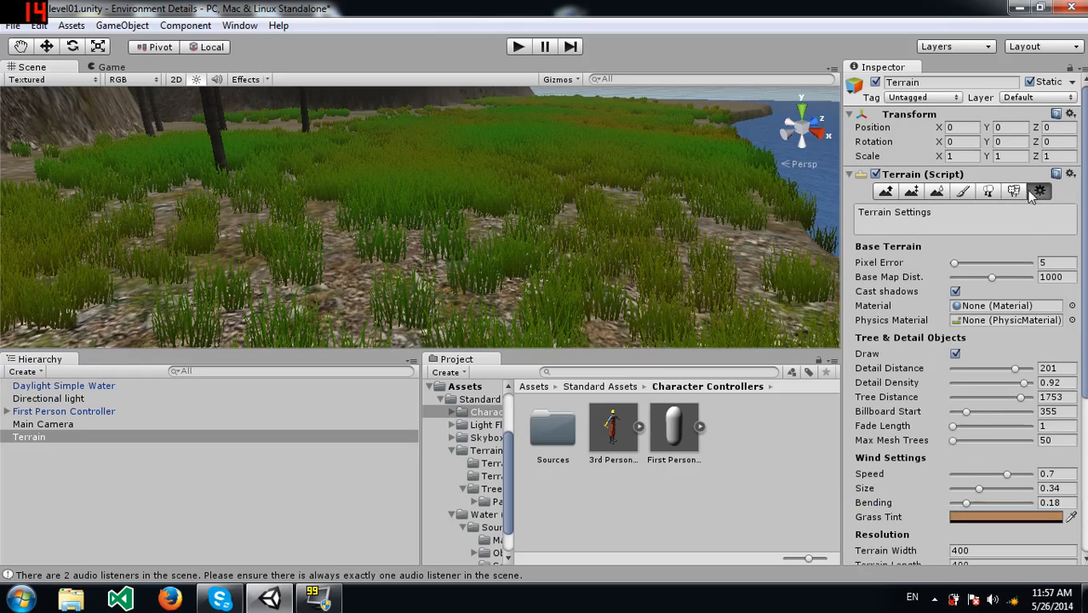
scroll(987, 433, down, 3)
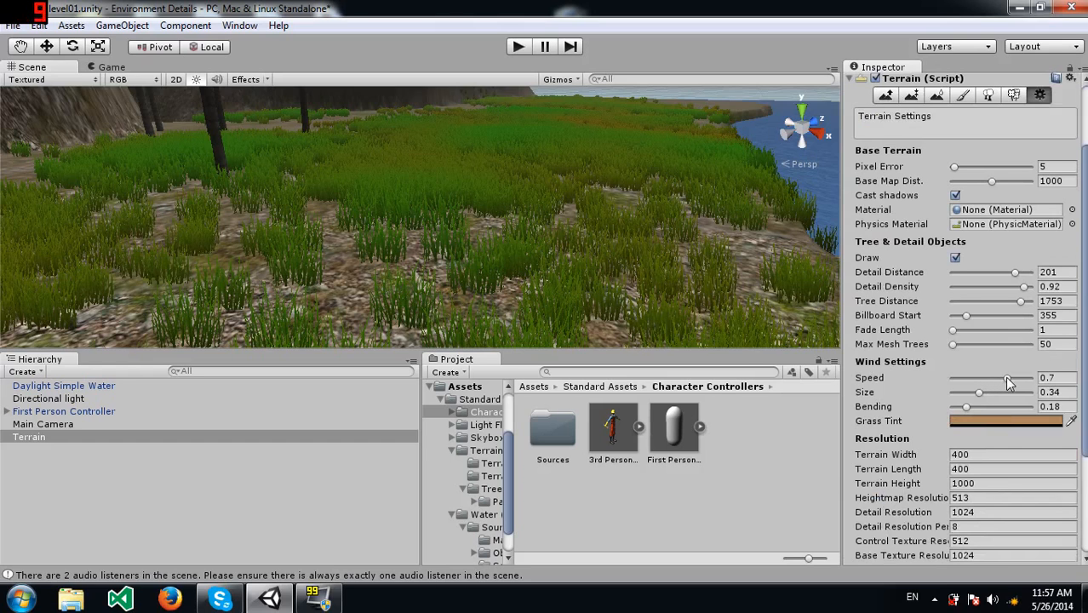
click(974, 378)
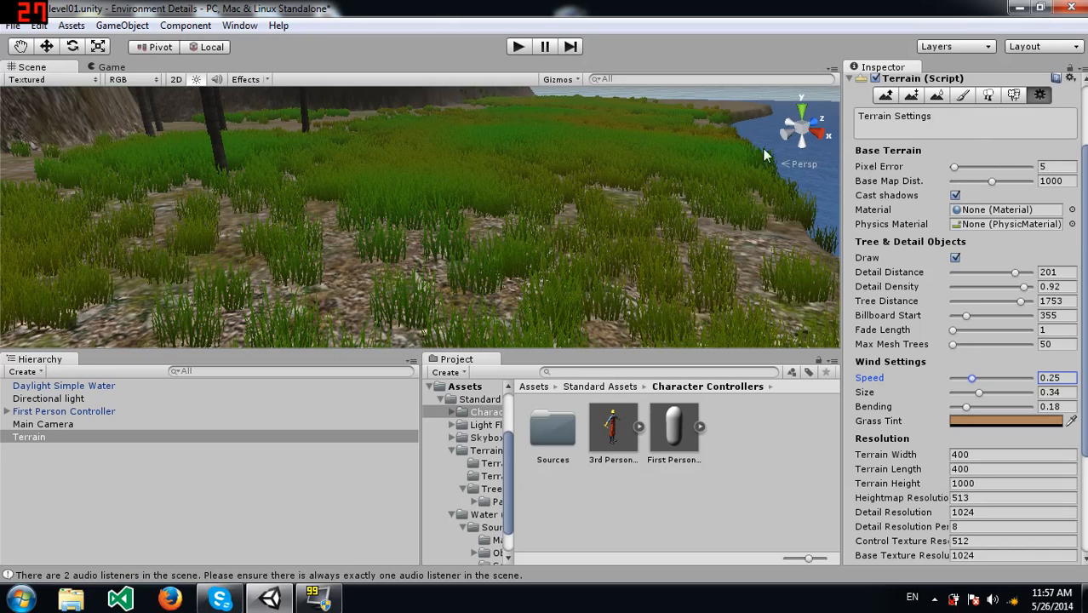
Step: Set the terrain's wind Size to 0.1 and its Bending to 0.41 while observing the grass from different angles
alt+drag(670, 156, 619, 164)
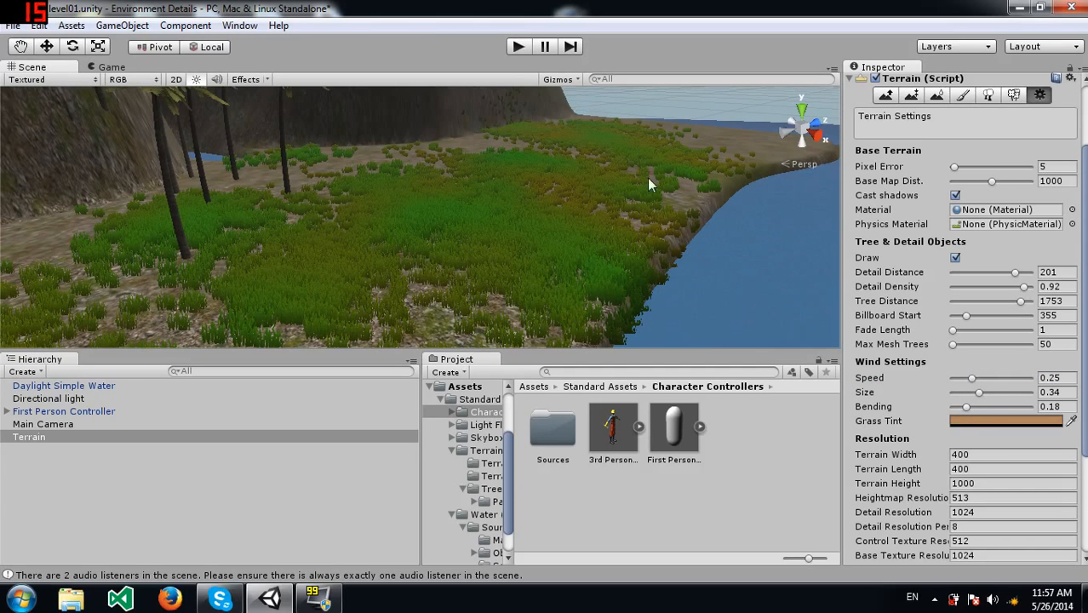
drag(975, 394, 965, 394)
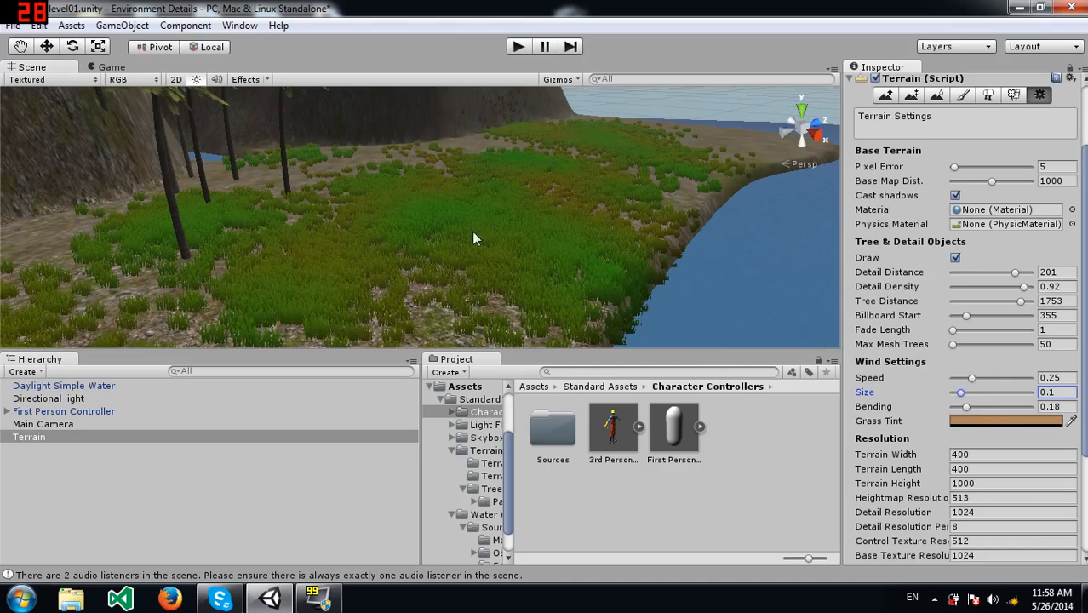
right_drag(286, 294, 357, 242)
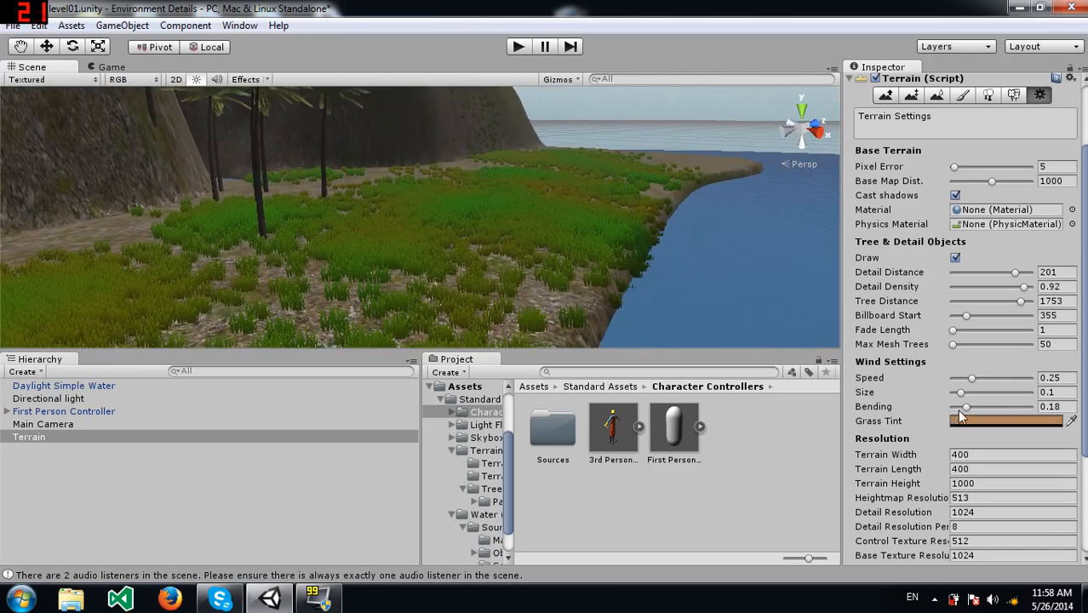
mouse_move(963, 408)
mouse_down()
mouse_move(1017, 402)
mouse_move(981, 400)
mouse_up()
alt+drag(532, 239, 583, 223)
mouse_move(981, 406)
mouse_down()
mouse_move(1032, 407)
mouse_move(900, 391)
mouse_move(985, 410)
mouse_up()
Step: Play-test the level, walking through the grass to examine its movement in the wind, and stop the test
click(518, 47)
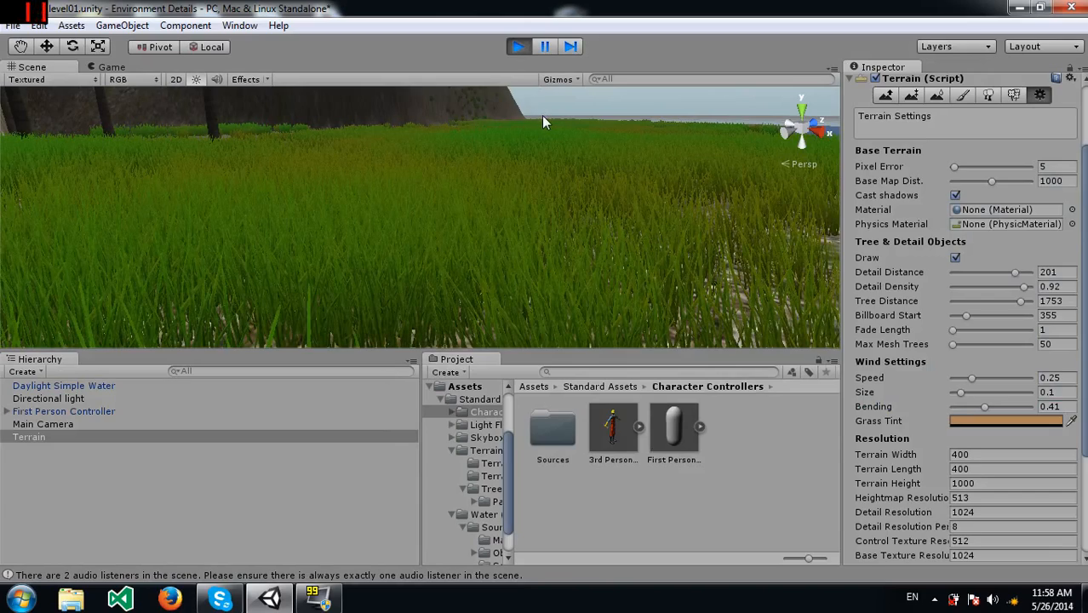
key(w)
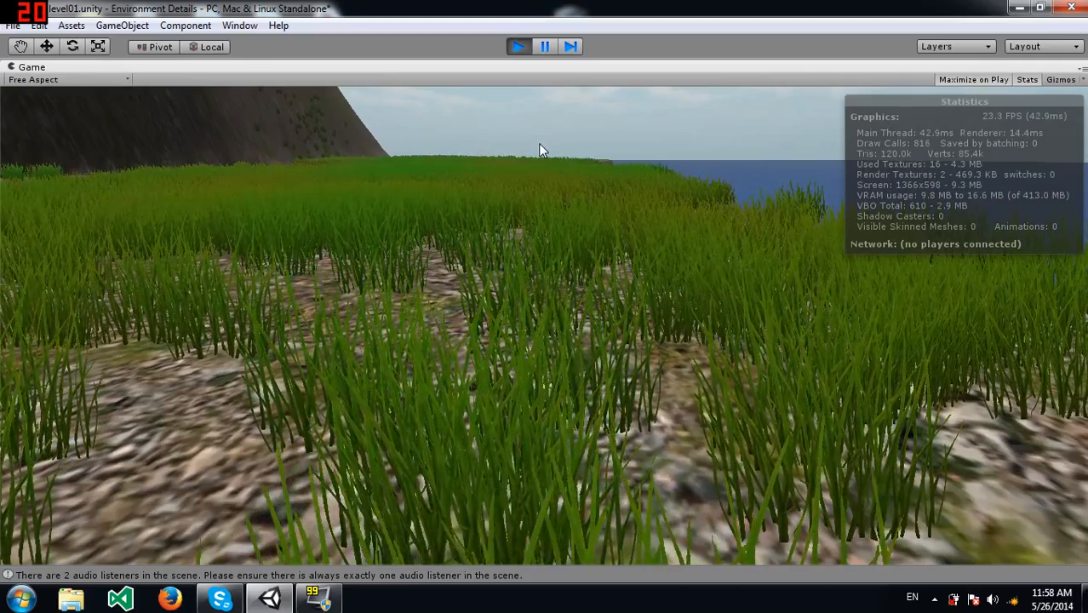
key(w)
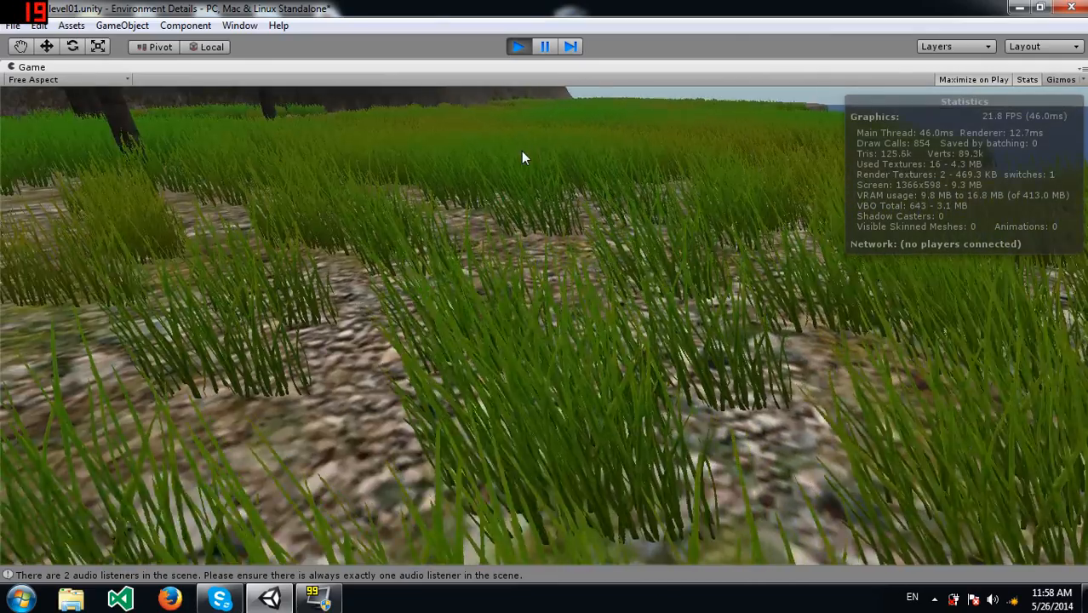
key(w)
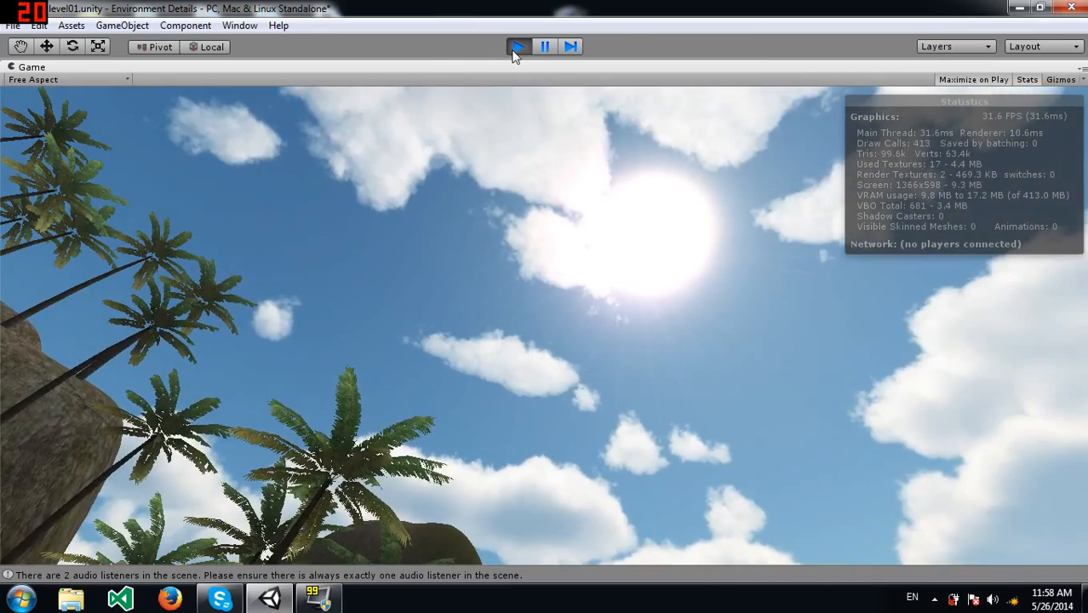
click(518, 47)
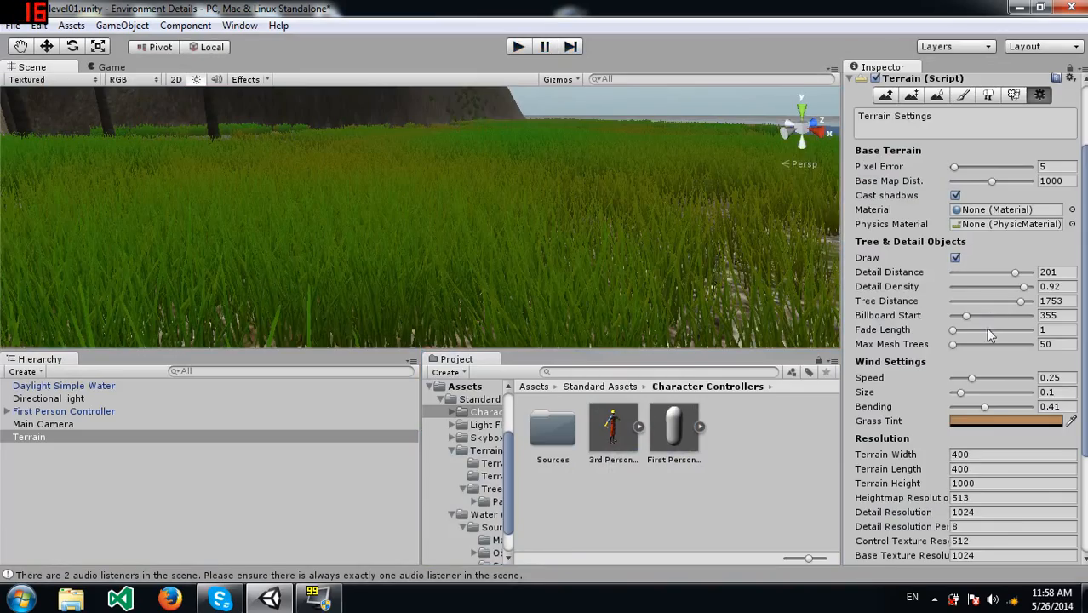
Step: Set the terrain's wind Size to 0.77 and check the grass movement in a short play test
drag(998, 393, 1013, 393)
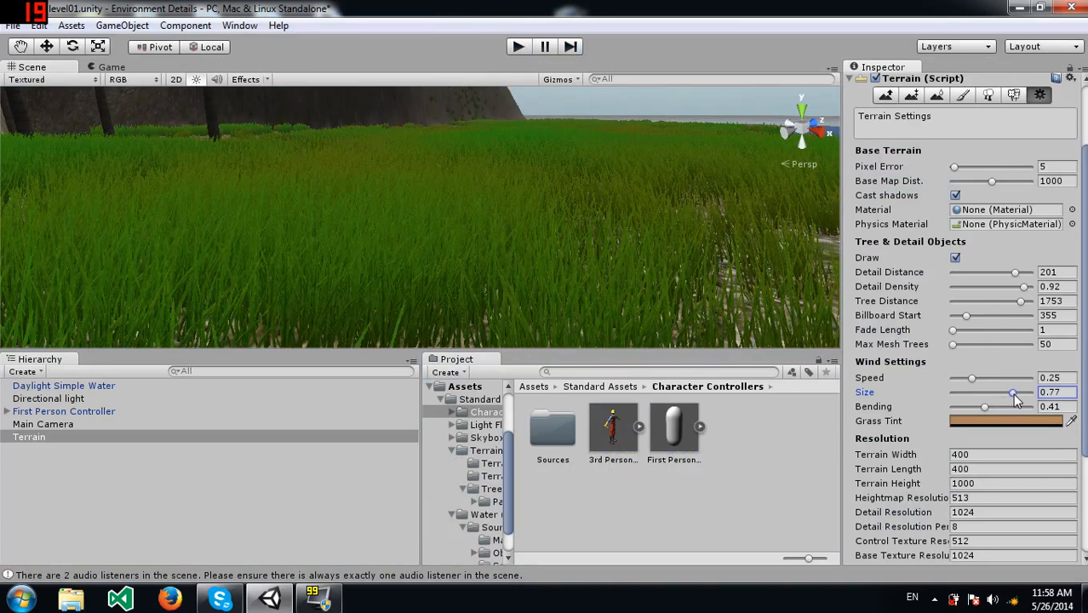
click(515, 47)
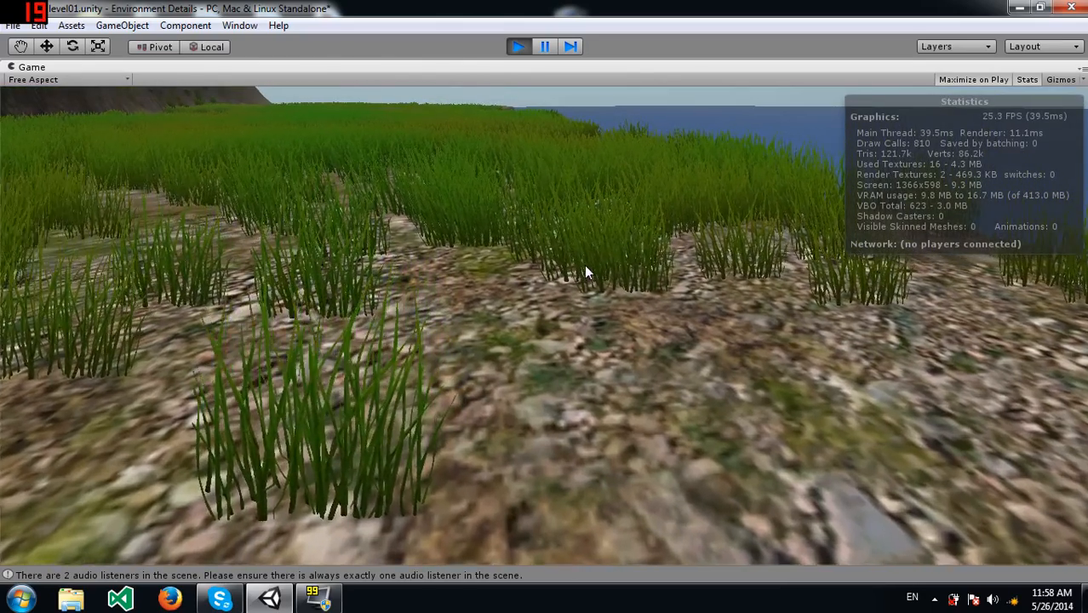
key(w)
key(space)
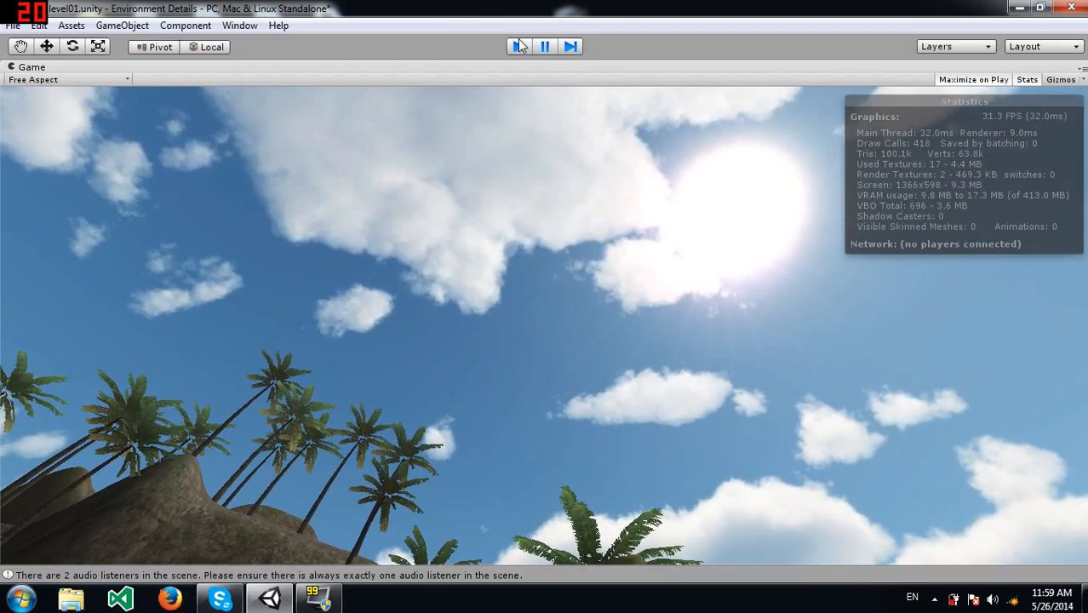
click(518, 47)
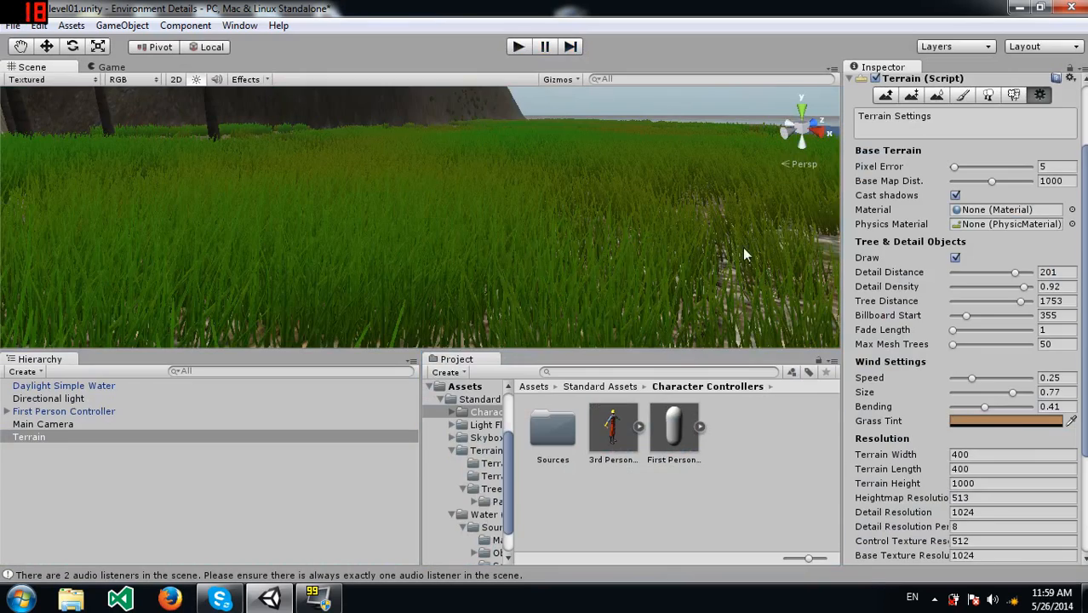
Step: Try white as the terrain's Grass Tint and settle on an orange-brown of about RGB 195, 135, 75
click(1020, 426)
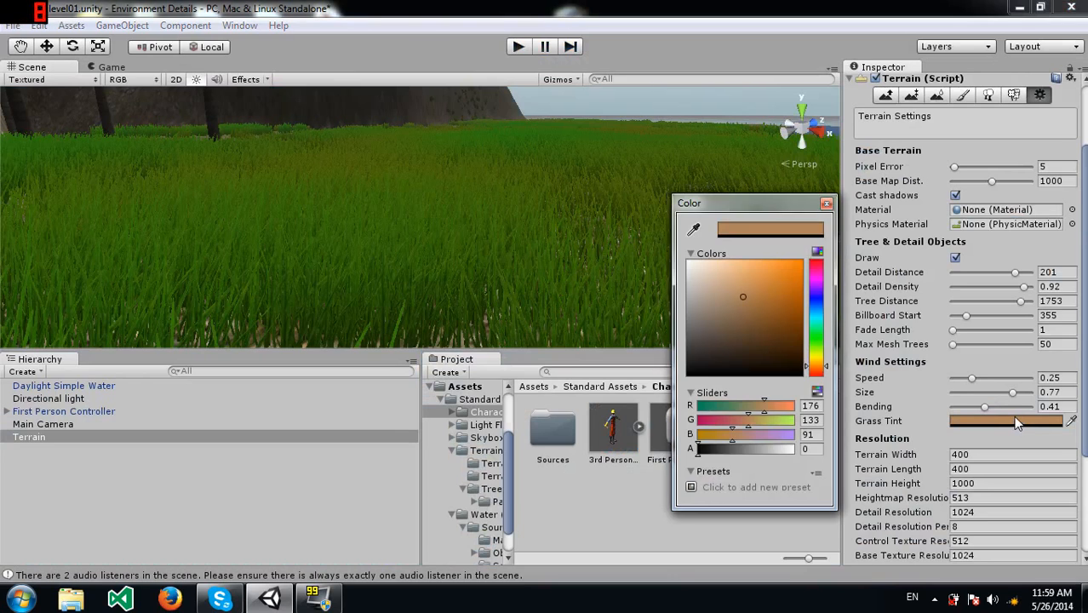
click(1020, 412)
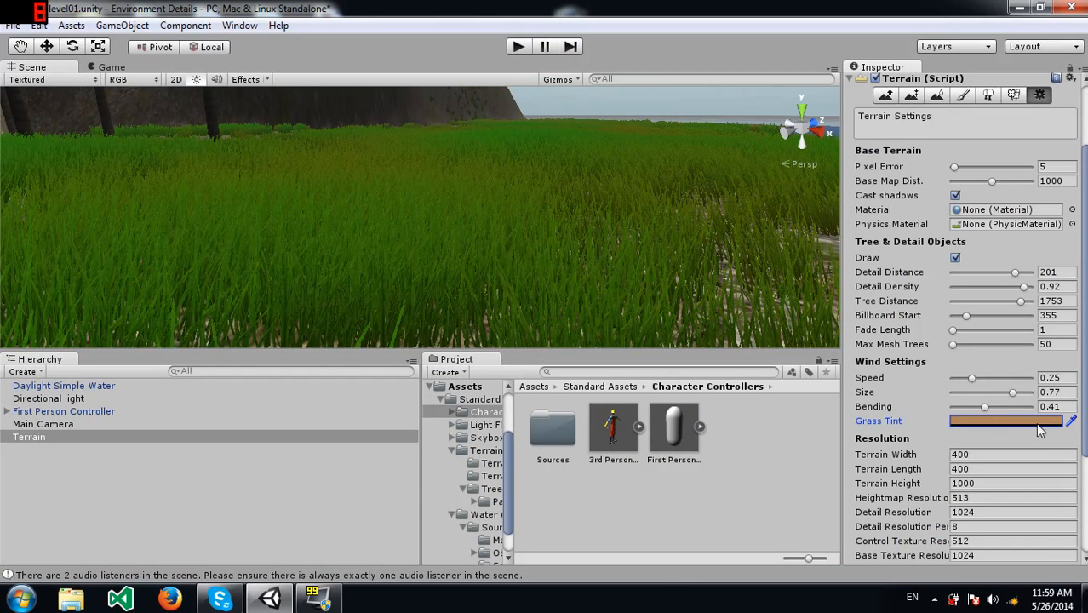
click(1024, 421)
mouse_move(756, 312)
mouse_down()
mouse_move(796, 275)
mouse_move(754, 294)
mouse_move(658, 240)
mouse_move(751, 271)
mouse_move(801, 269)
mouse_move(832, 394)
mouse_move(762, 313)
mouse_move(673, 273)
mouse_move(742, 291)
mouse_move(782, 264)
mouse_move(747, 272)
mouse_move(685, 254)
mouse_move(666, 322)
mouse_move(694, 368)
mouse_move(695, 337)
mouse_move(705, 338)
mouse_move(687, 245)
mouse_up()
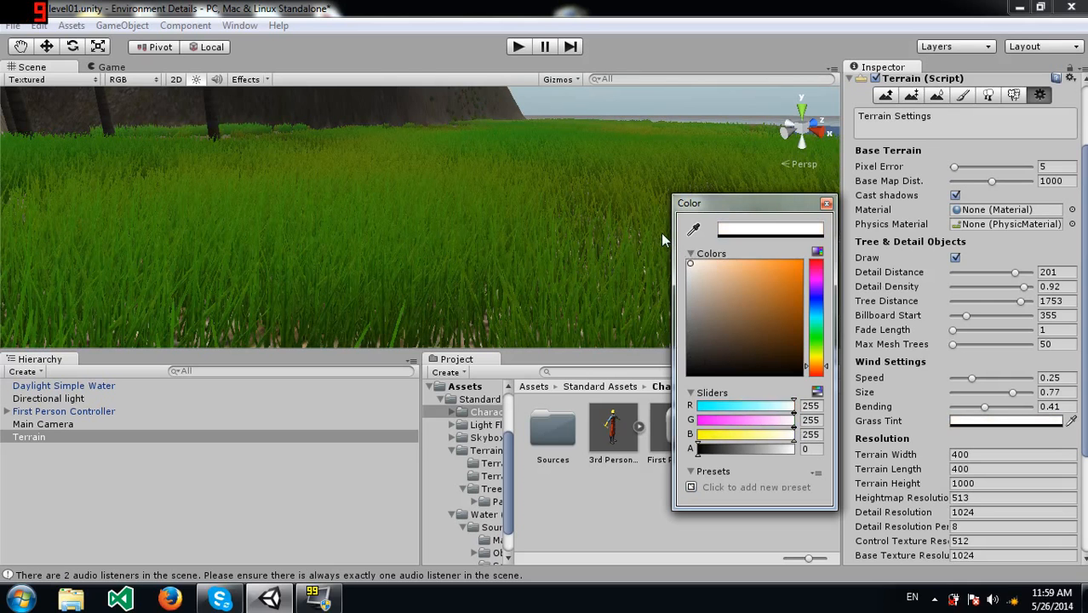
mouse_move(691, 264)
mouse_down()
mouse_move(728, 274)
mouse_move(725, 287)
mouse_move(652, 244)
mouse_move(757, 289)
mouse_up()
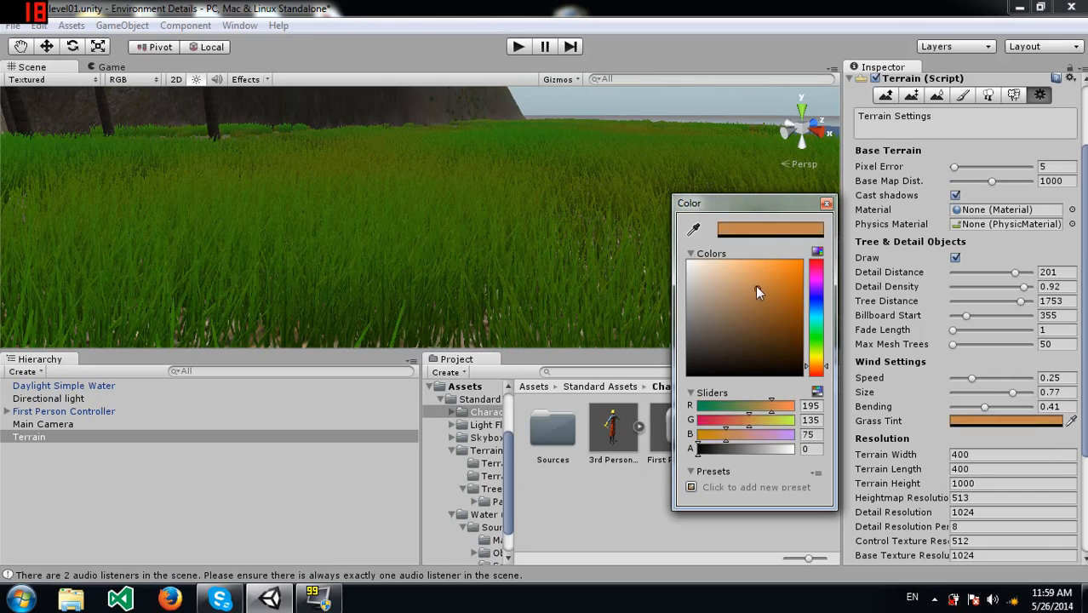
click(826, 203)
right_drag(614, 230, 648, 243)
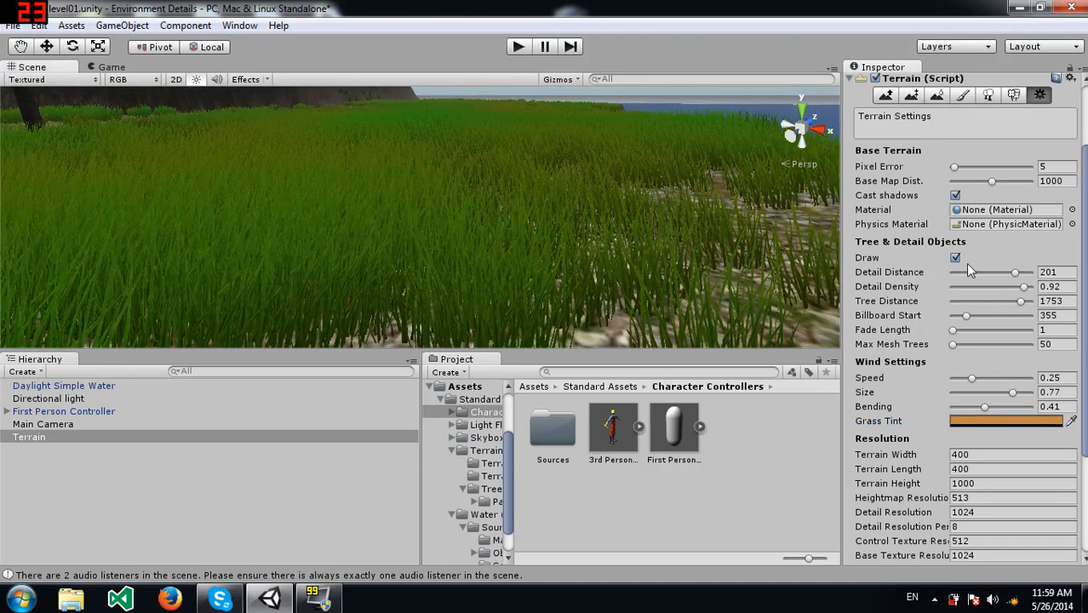
Step: Switch the terrain to the Paint Details tool with the palm trunks and grass patches in a wider view
scroll(909, 250, down, 3)
scroll(1013, 317, up, 5)
right_drag(559, 205, 451, 193)
key(e)
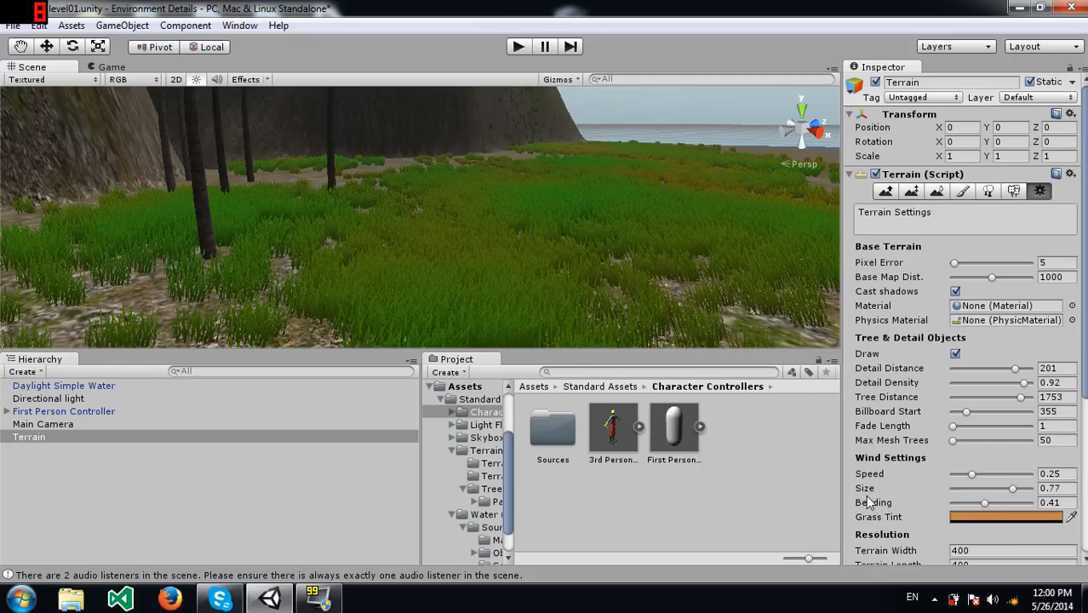
click(988, 192)
click(1013, 192)
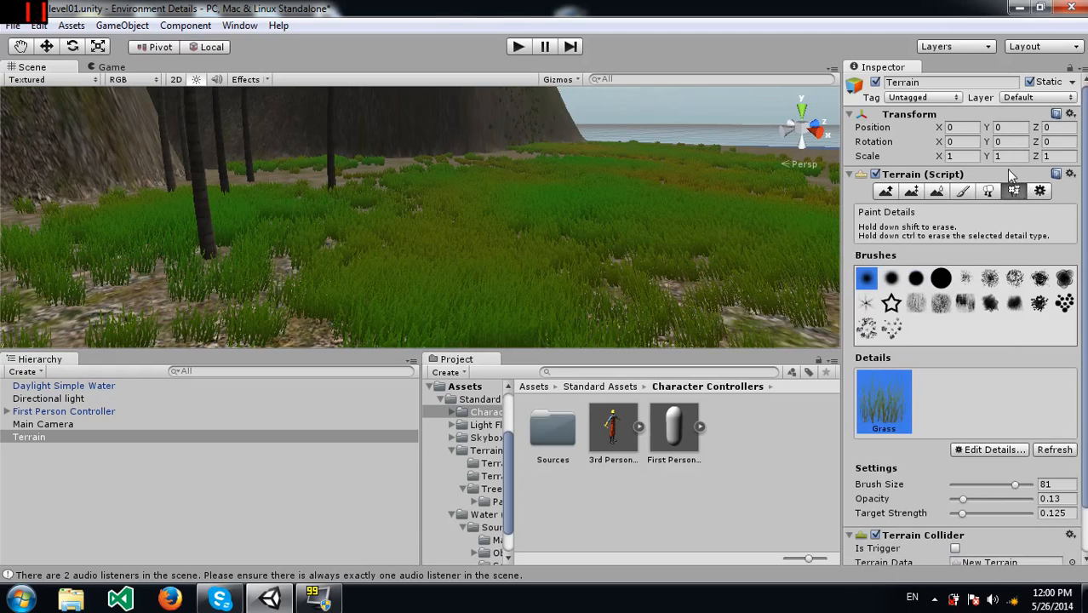